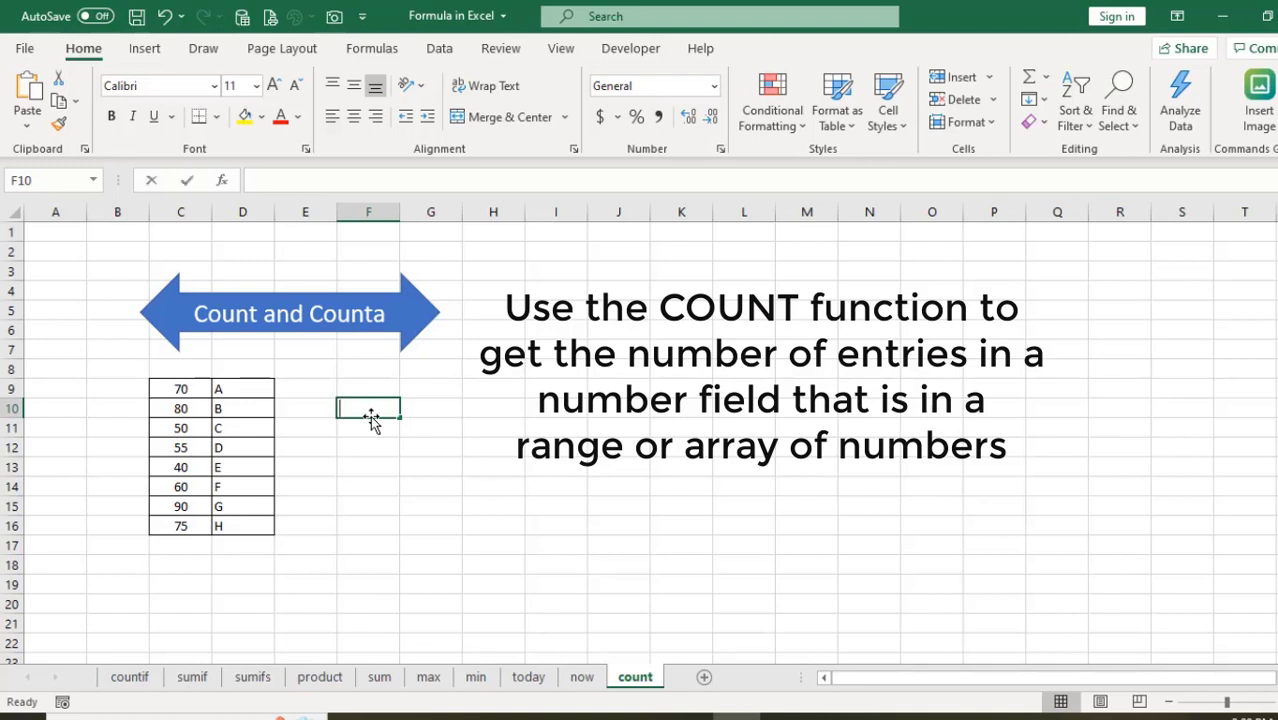
Step: Enter =COUNT(C9:C16) in cell F10 to count the entries in the number column
{"action": "type", "text": "="}
{"action": "type", "text": "C"}
{"action": "key", "text": "BackSpace"}
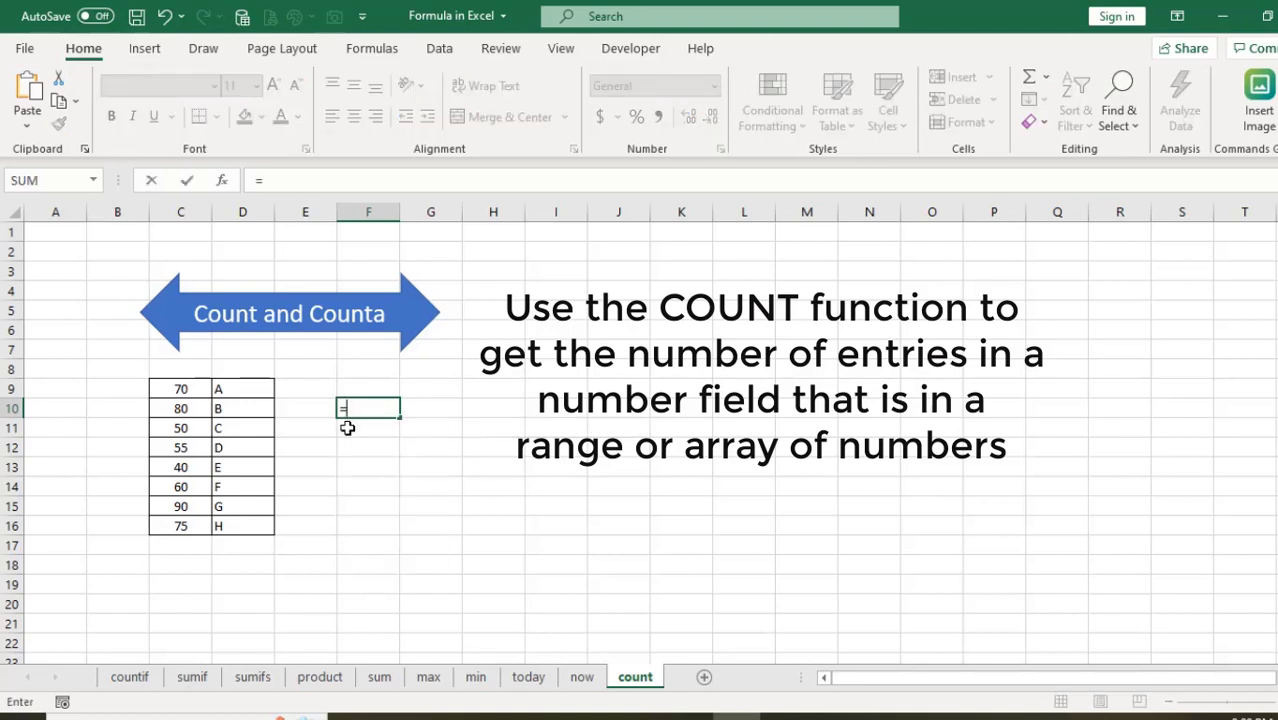
{"action": "type", "text": "COUN"}
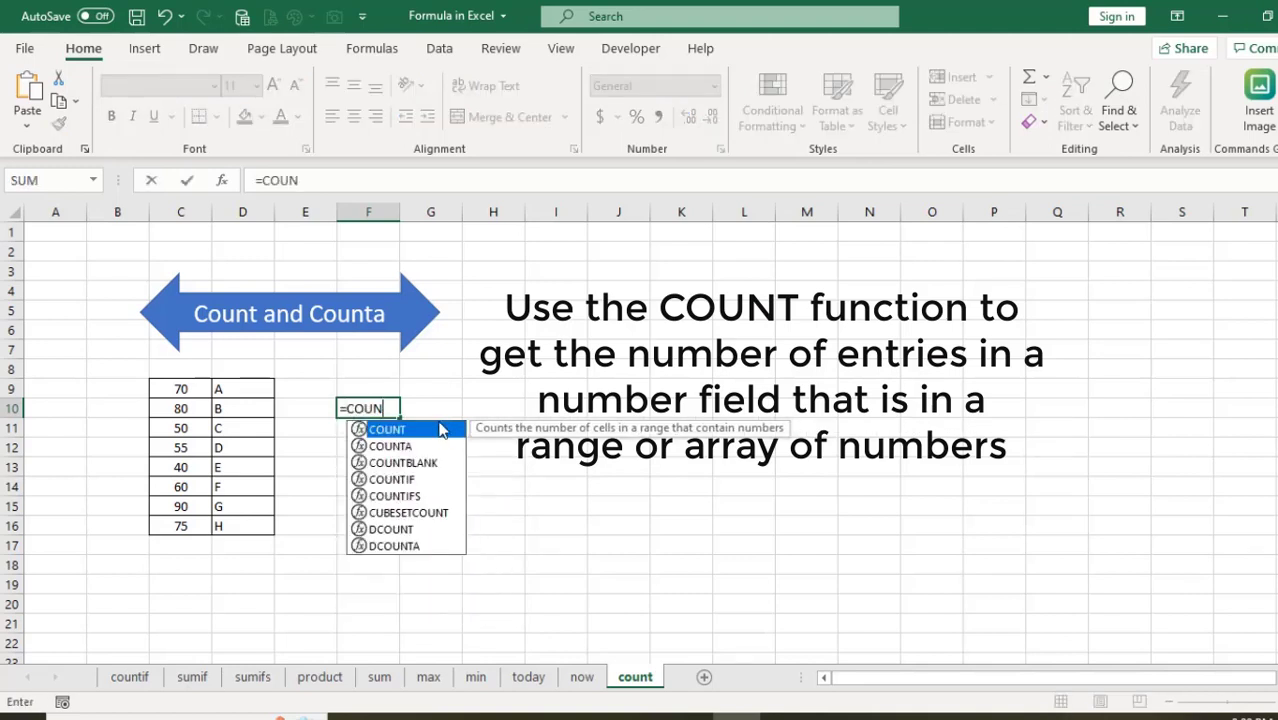
{"action": "double_click", "coordinate": [400, 430]}
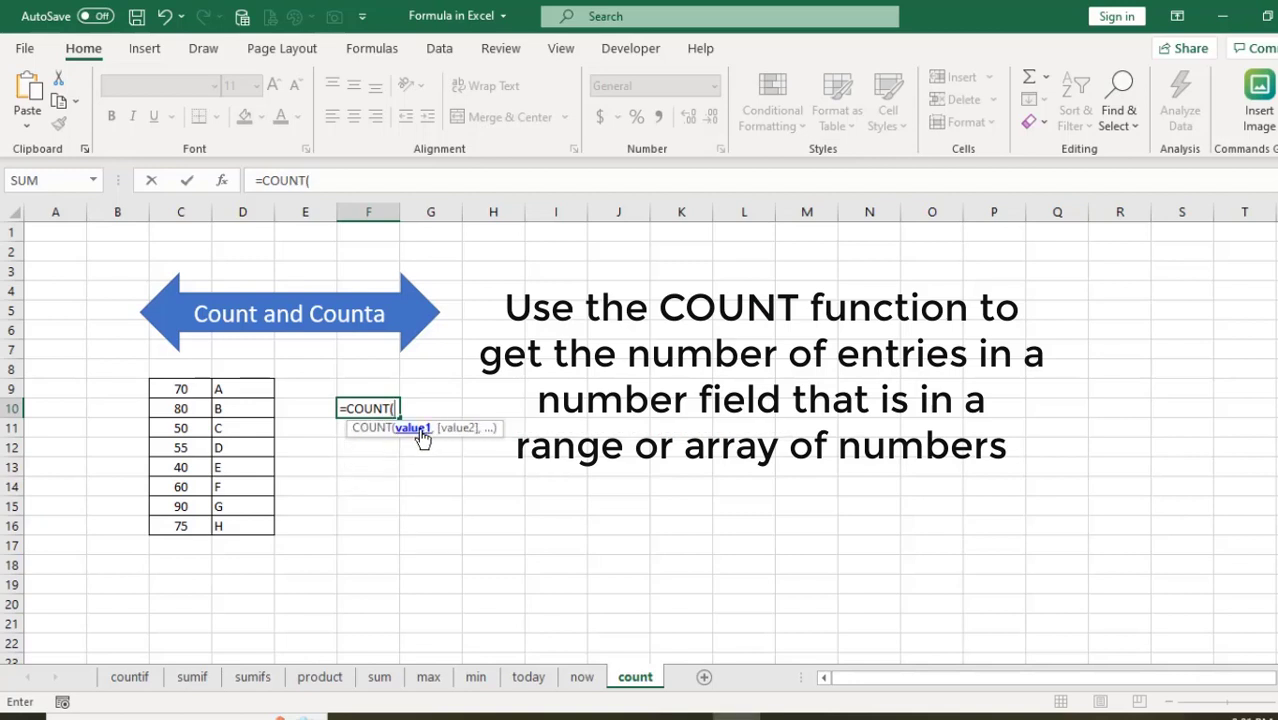
{"action": "left_click_drag", "start_coordinate": [185, 393], "coordinate": [176, 528]}
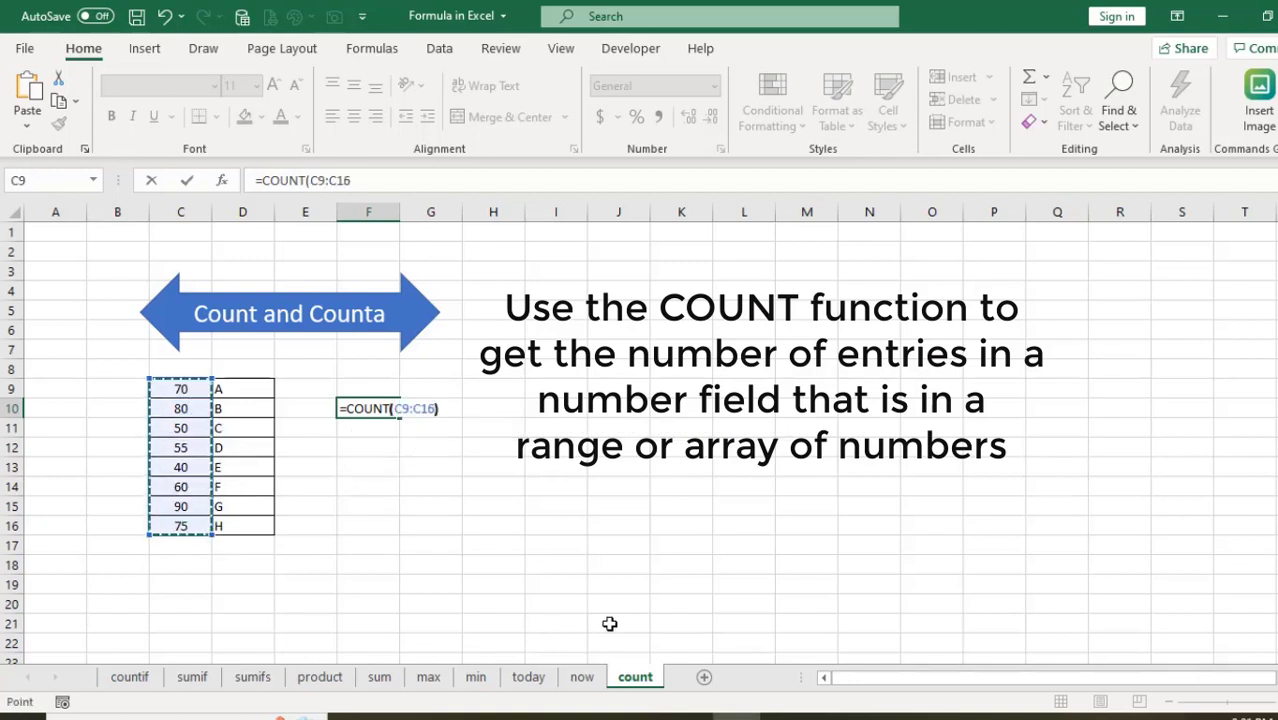
{"action": "key", "text": "Return"}
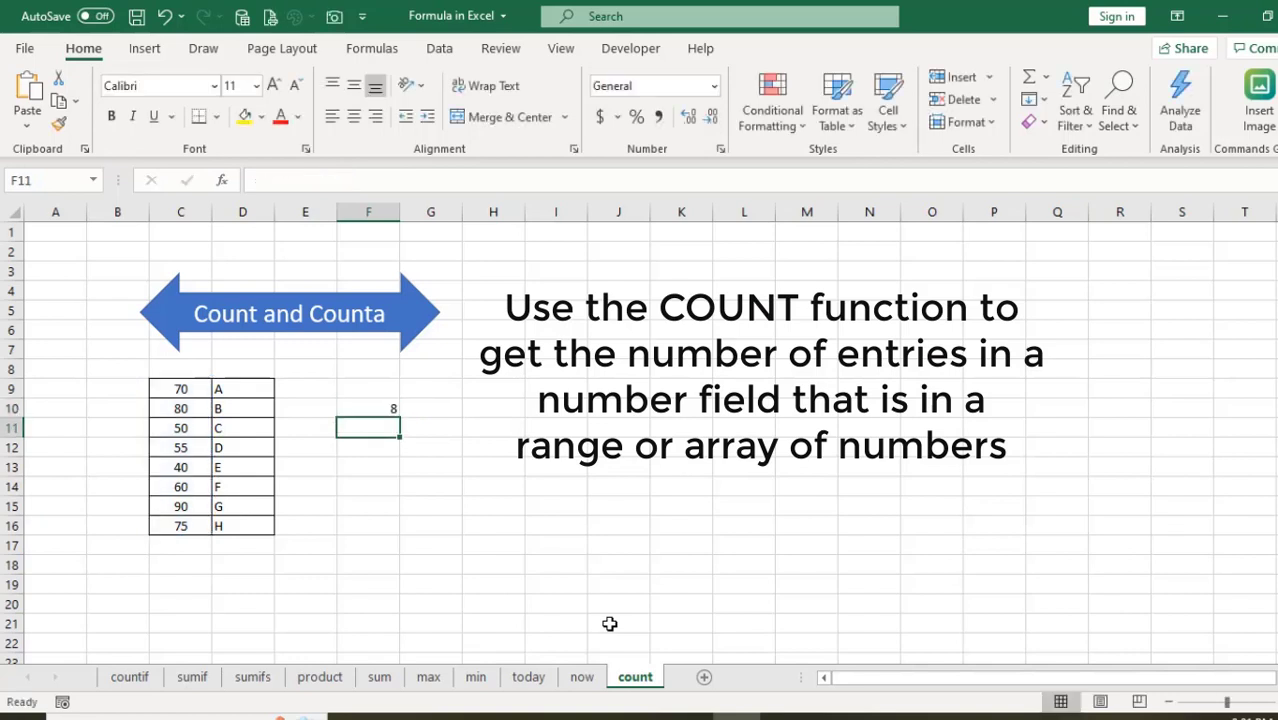
Step: Review the COUNT formula in F10 against each number in cells C9 to C16
{"action": "left_click", "coordinate": [372, 408]}
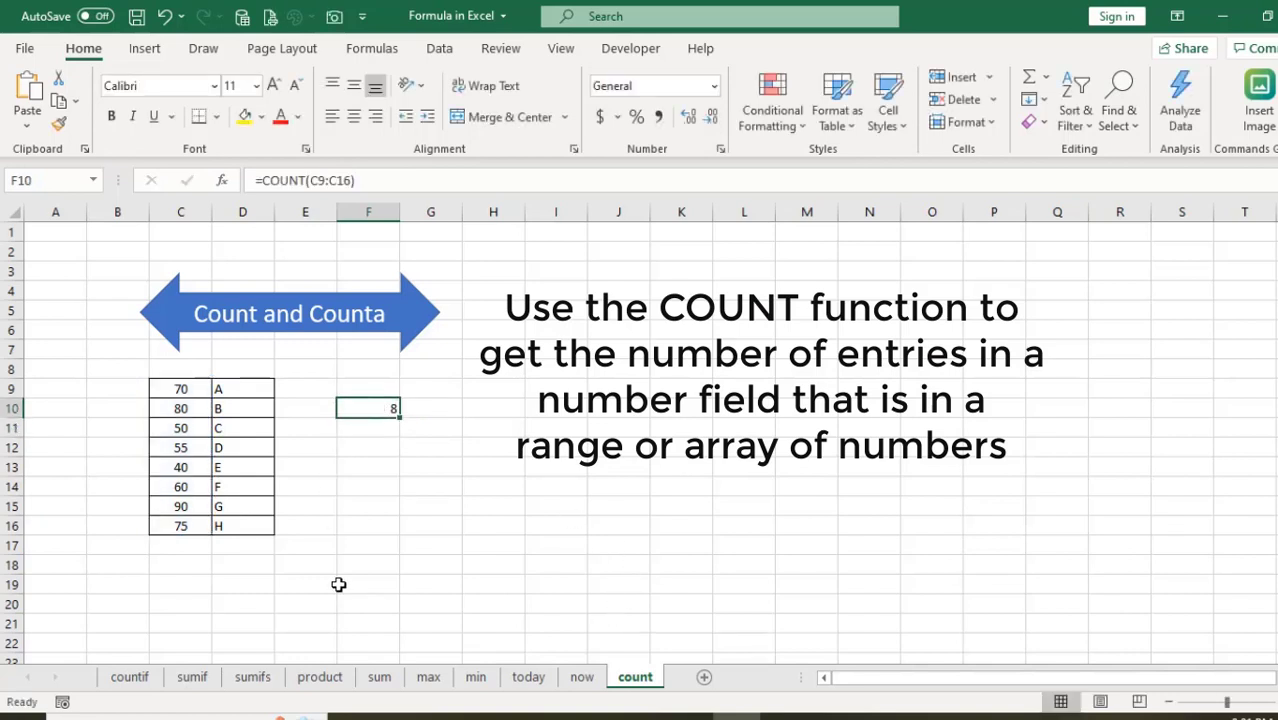
{"action": "left_click", "coordinate": [180, 388]}
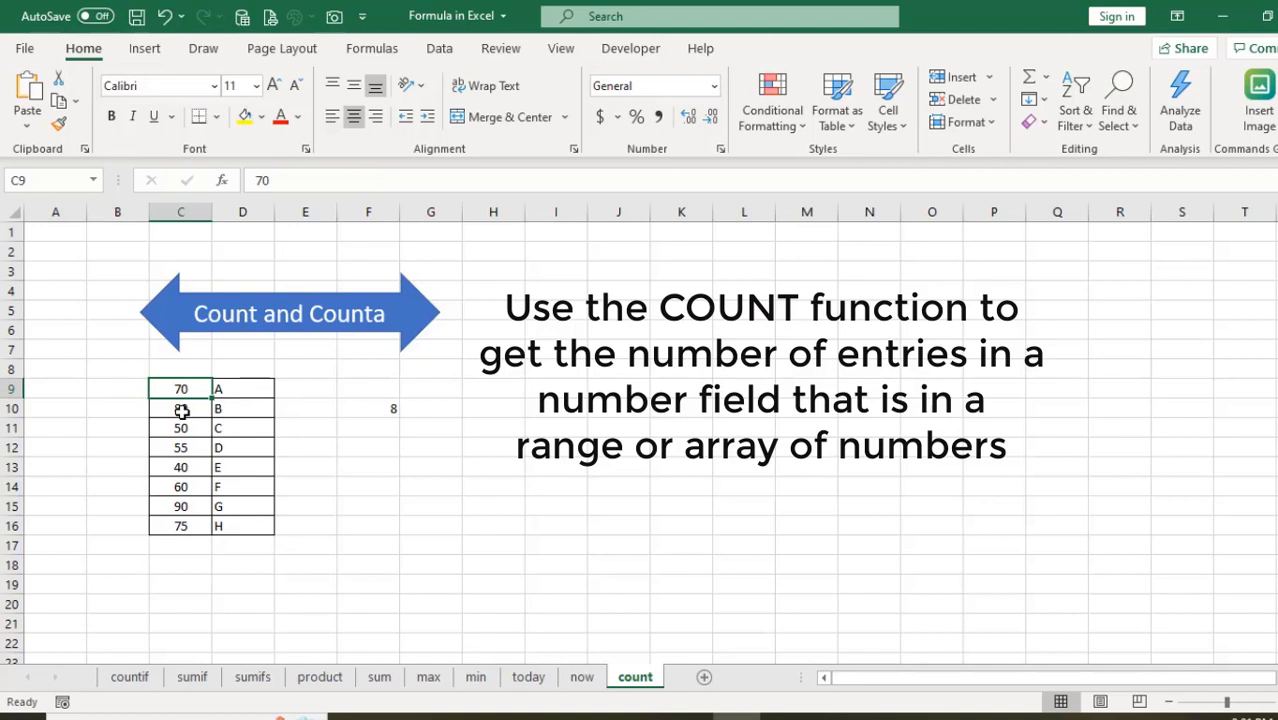
{"action": "left_click", "coordinate": [182, 410]}
{"action": "left_click", "coordinate": [182, 427]}
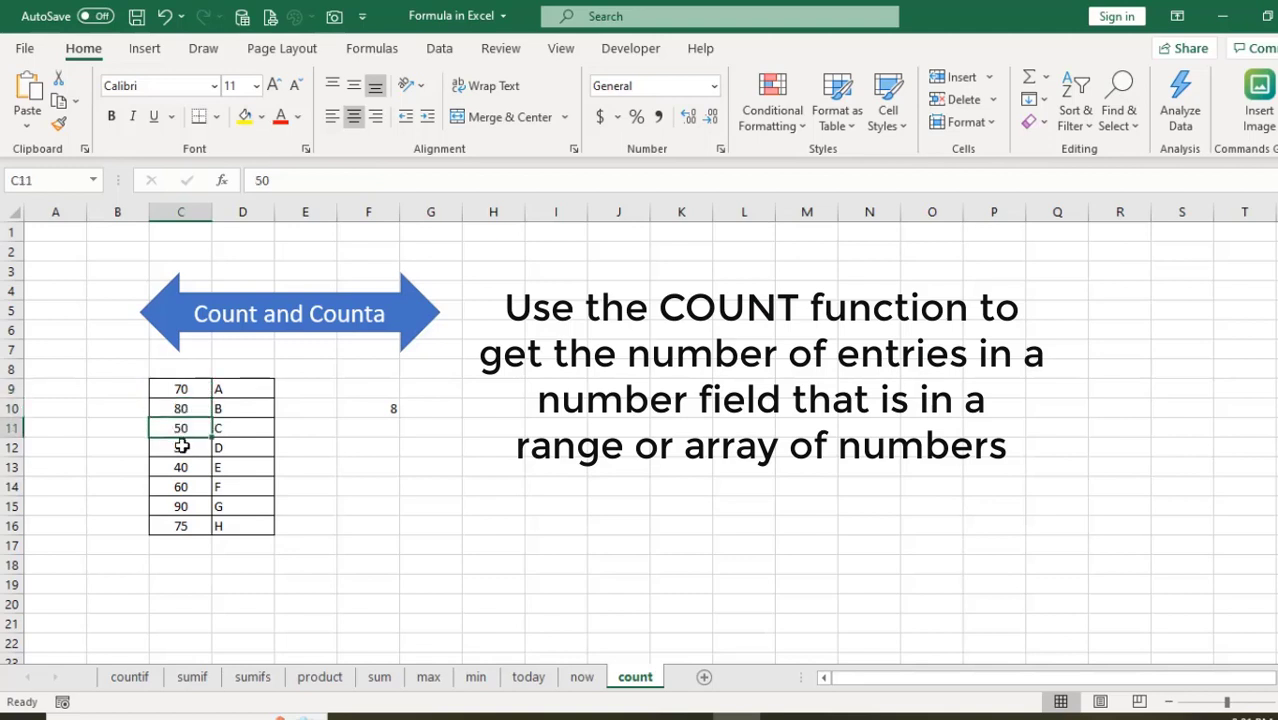
{"action": "left_click", "coordinate": [182, 447]}
{"action": "left_click", "coordinate": [180, 467]}
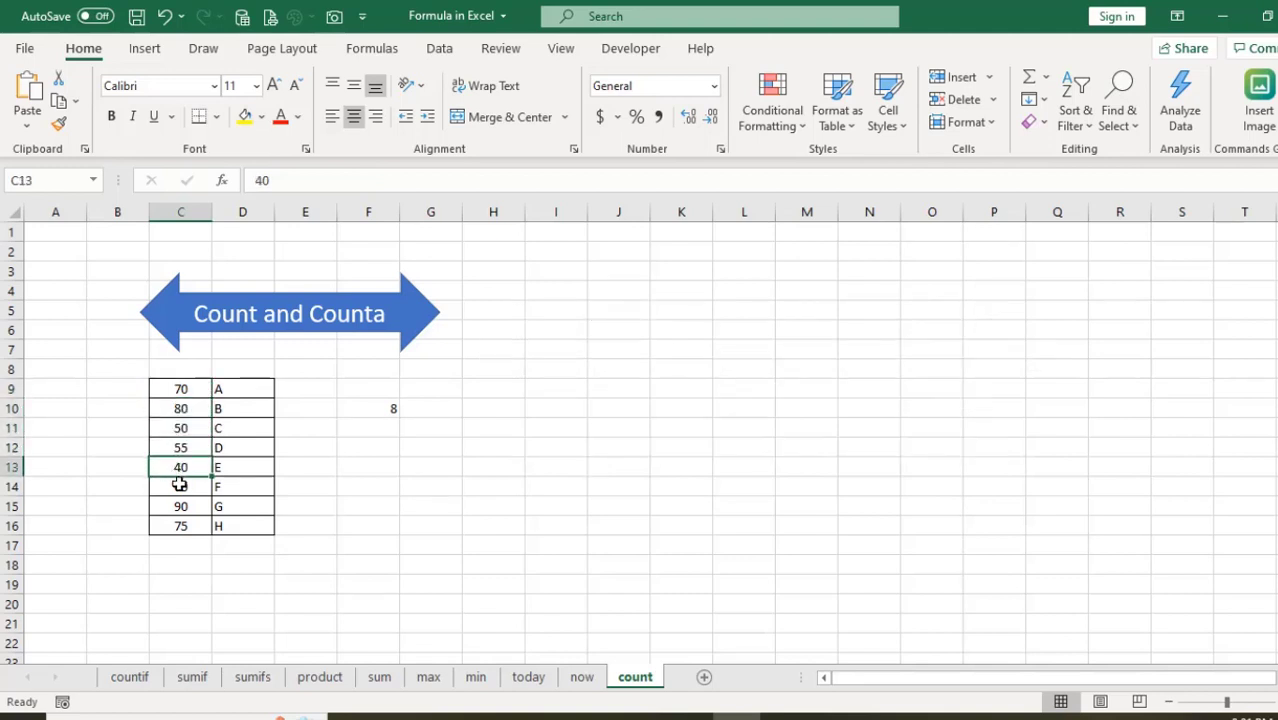
{"action": "left_click", "coordinate": [179, 486]}
{"action": "left_click", "coordinate": [178, 506]}
{"action": "left_click", "coordinate": [178, 524]}
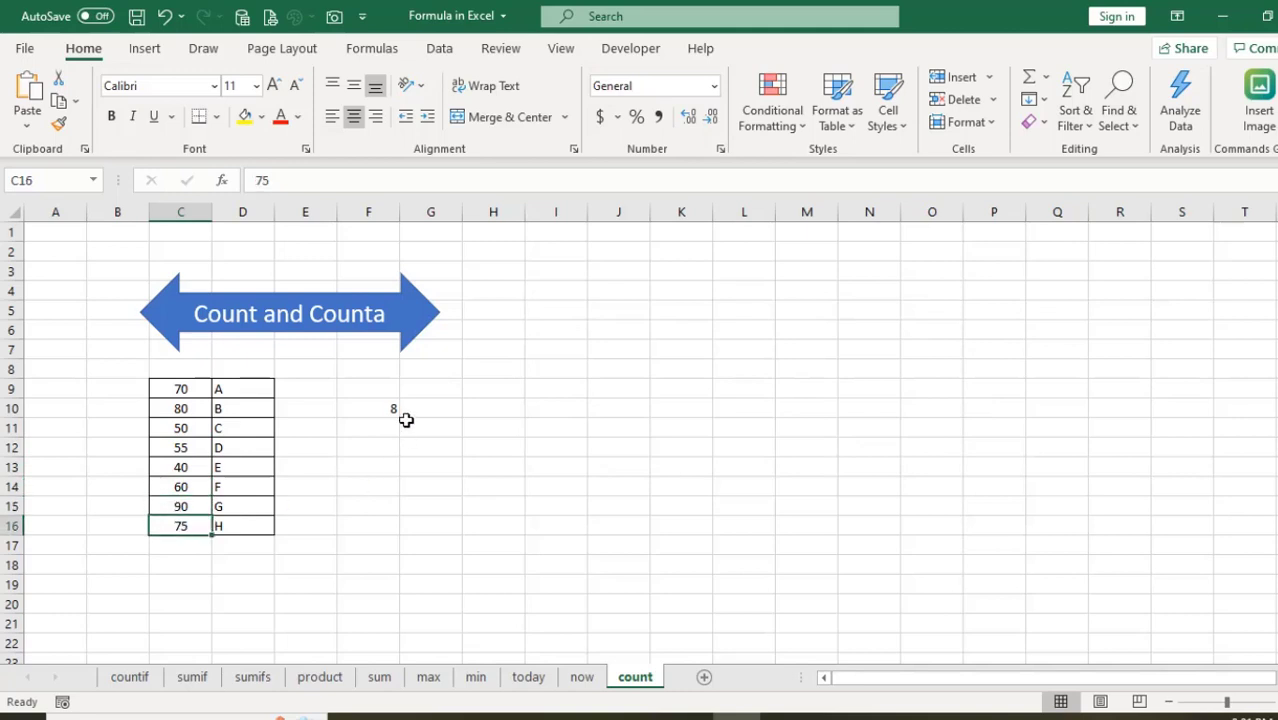
{"action": "left_click", "coordinate": [385, 406]}
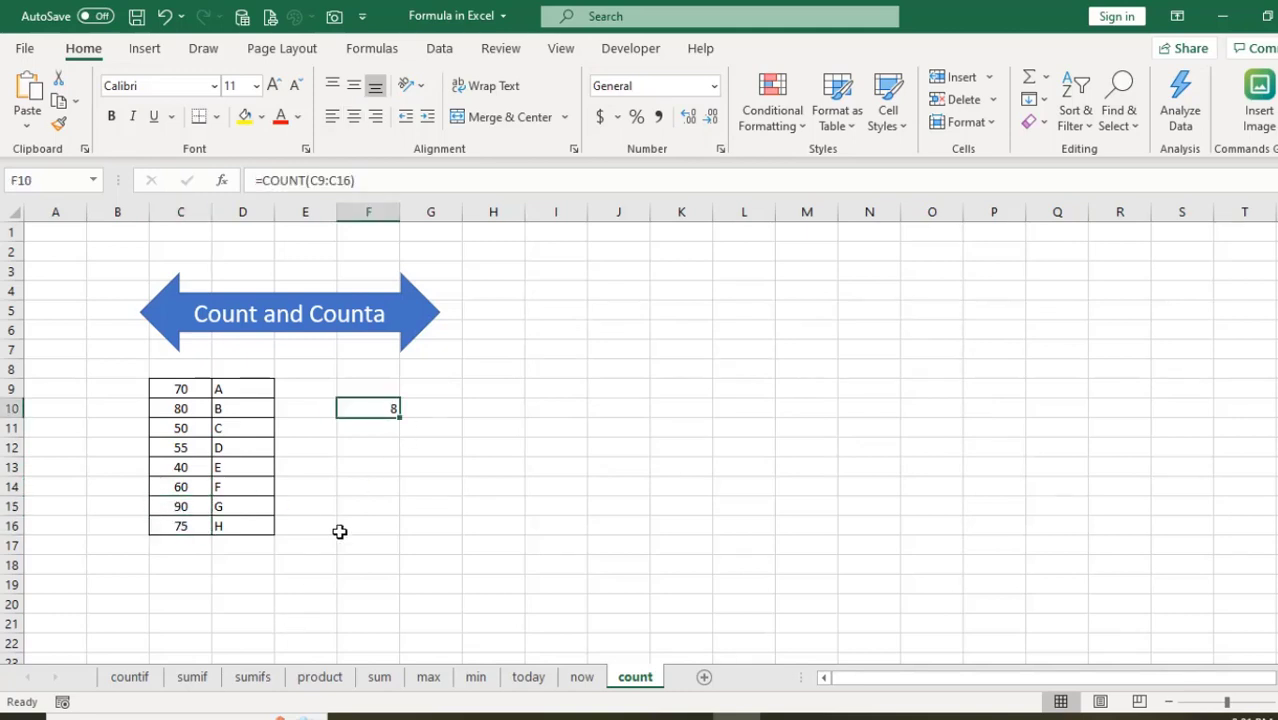
Step: Enter =COUNT(D9:D16) in cell F11 to apply COUNT to the letter column
{"action": "left_click", "coordinate": [388, 430]}
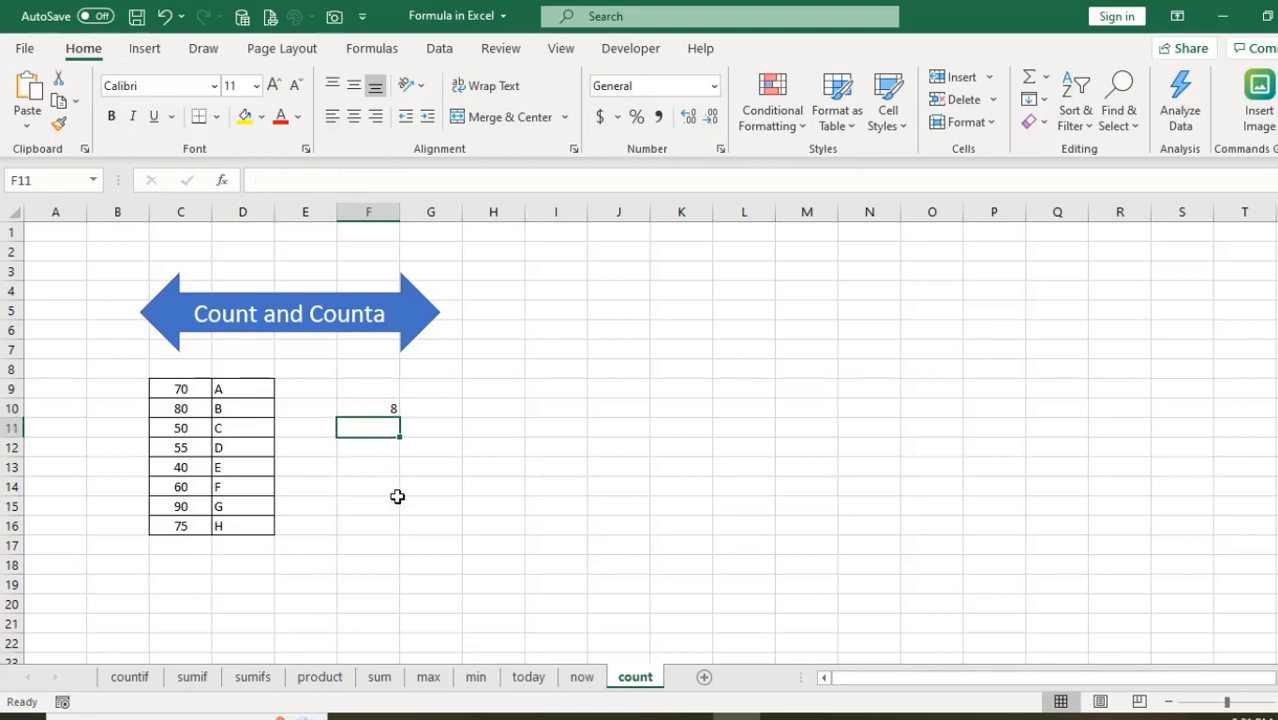
{"action": "type", "text": "=c"}
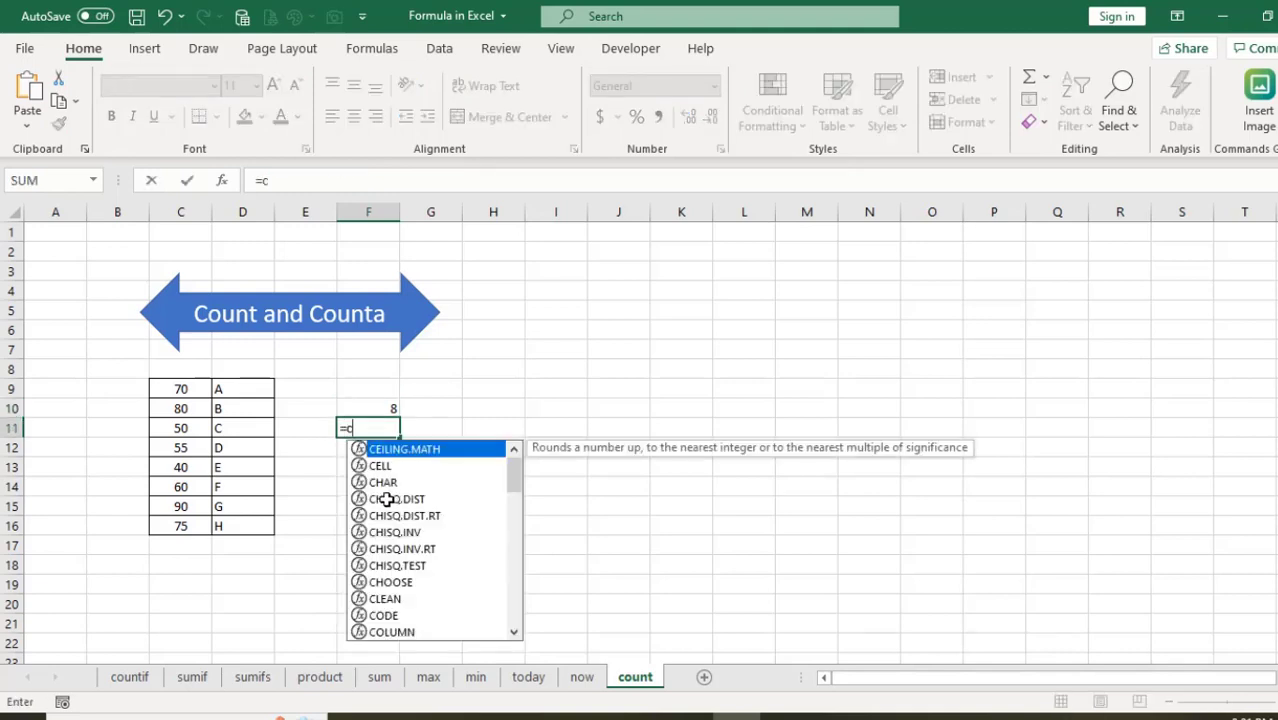
{"action": "type", "text": "ounta"}
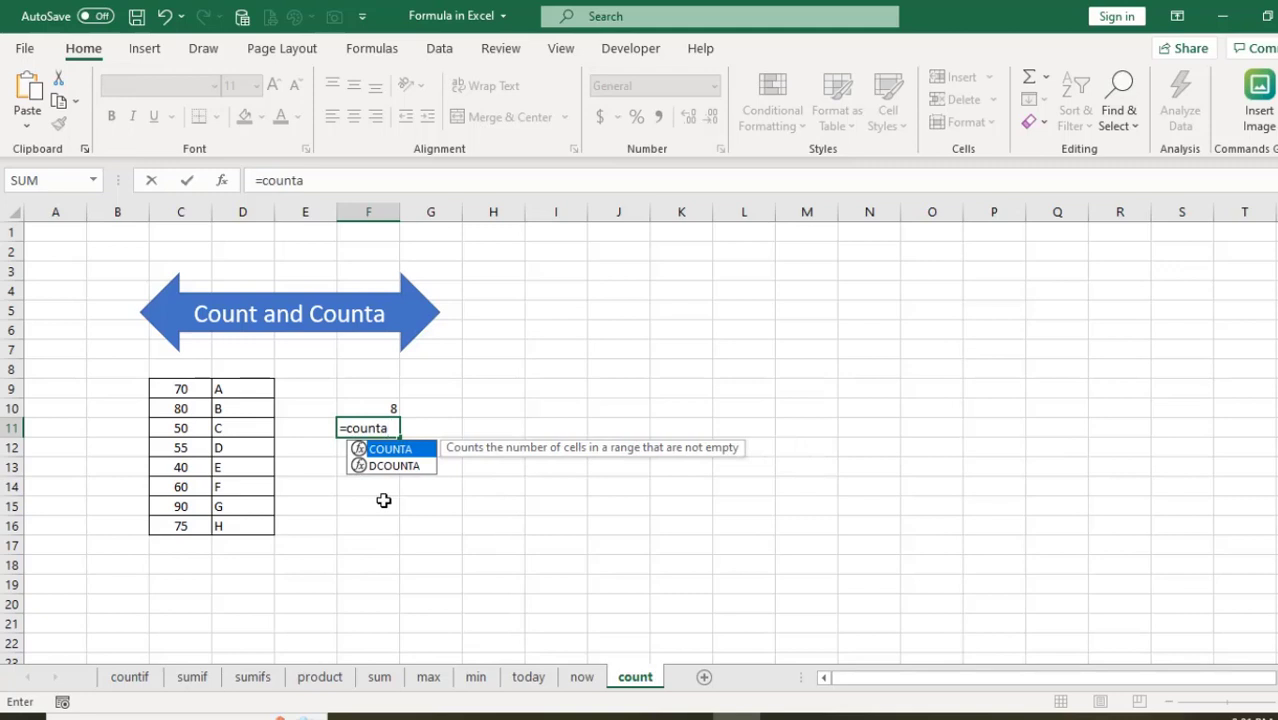
{"action": "key", "text": "BackSpace"}
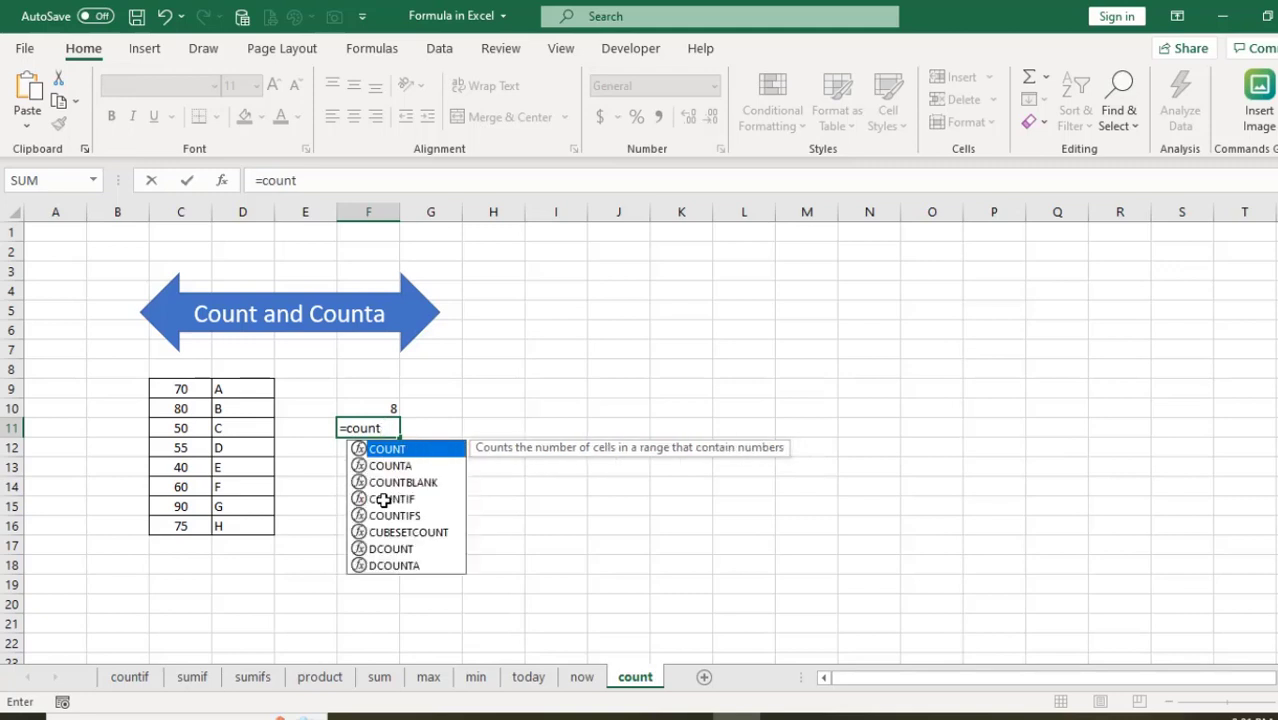
{"action": "double_click", "coordinate": [388, 451]}
{"action": "left_click_drag", "start_coordinate": [228, 389], "coordinate": [275, 533]}
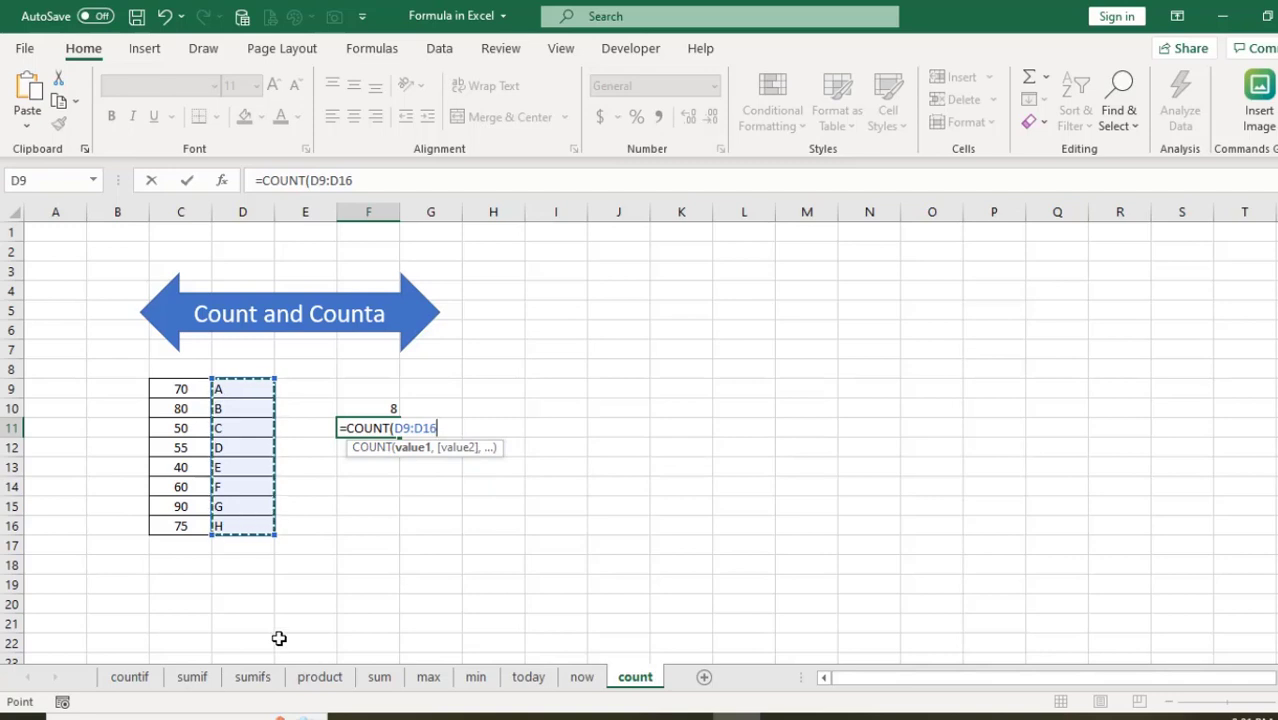
{"action": "type", "text": ")"}
{"action": "key", "text": "Return"}
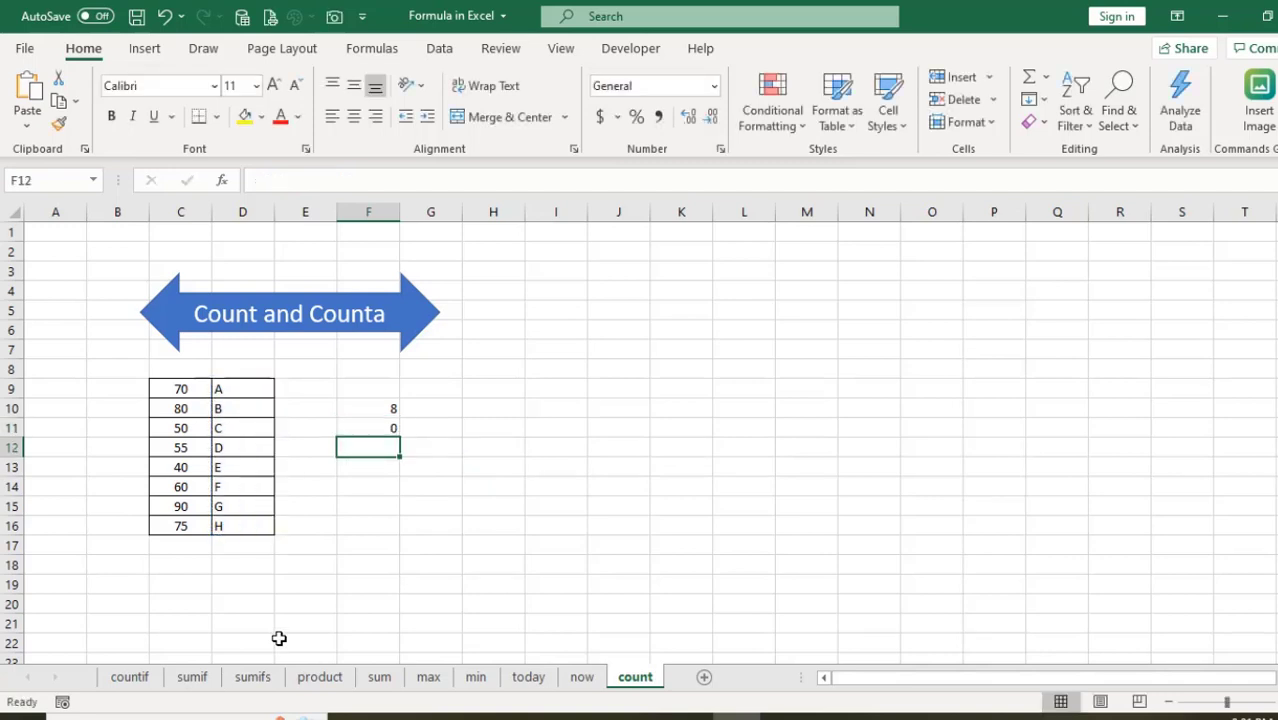
{"action": "left_click", "coordinate": [369, 428]}
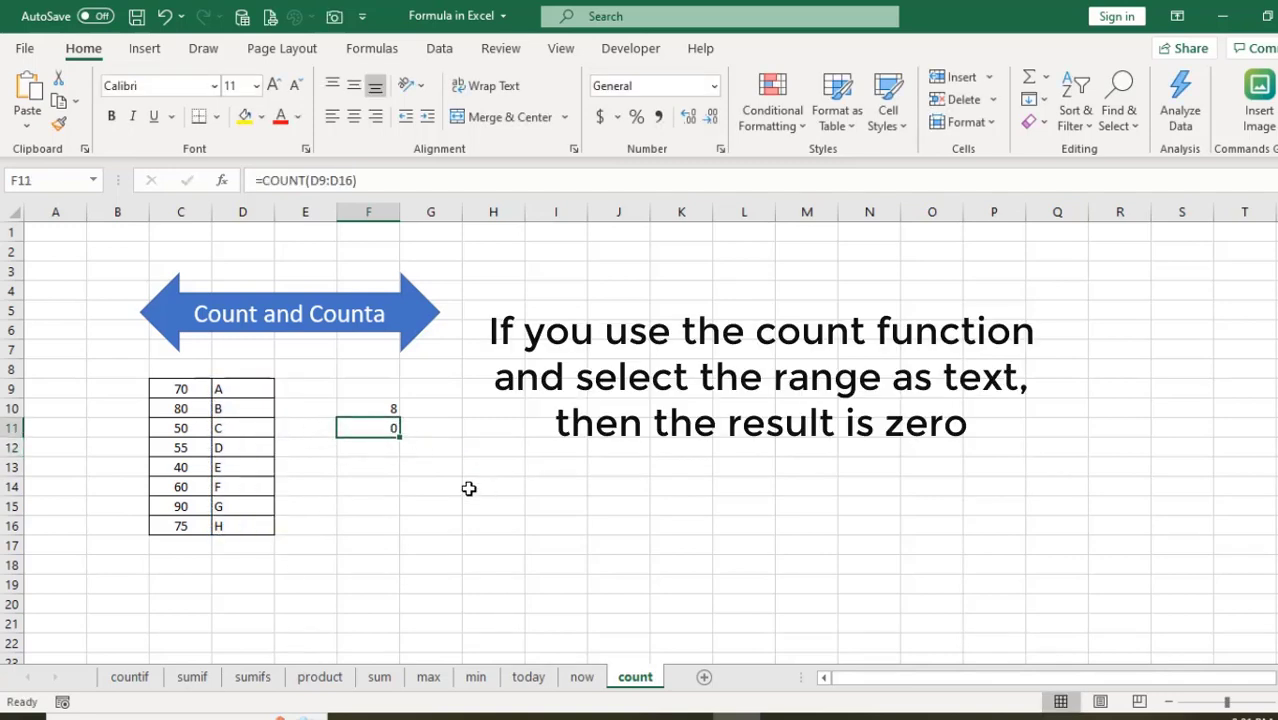
Step: Label the two count results by entering Number in G10 and Text in G11
{"action": "left_click", "coordinate": [416, 408]}
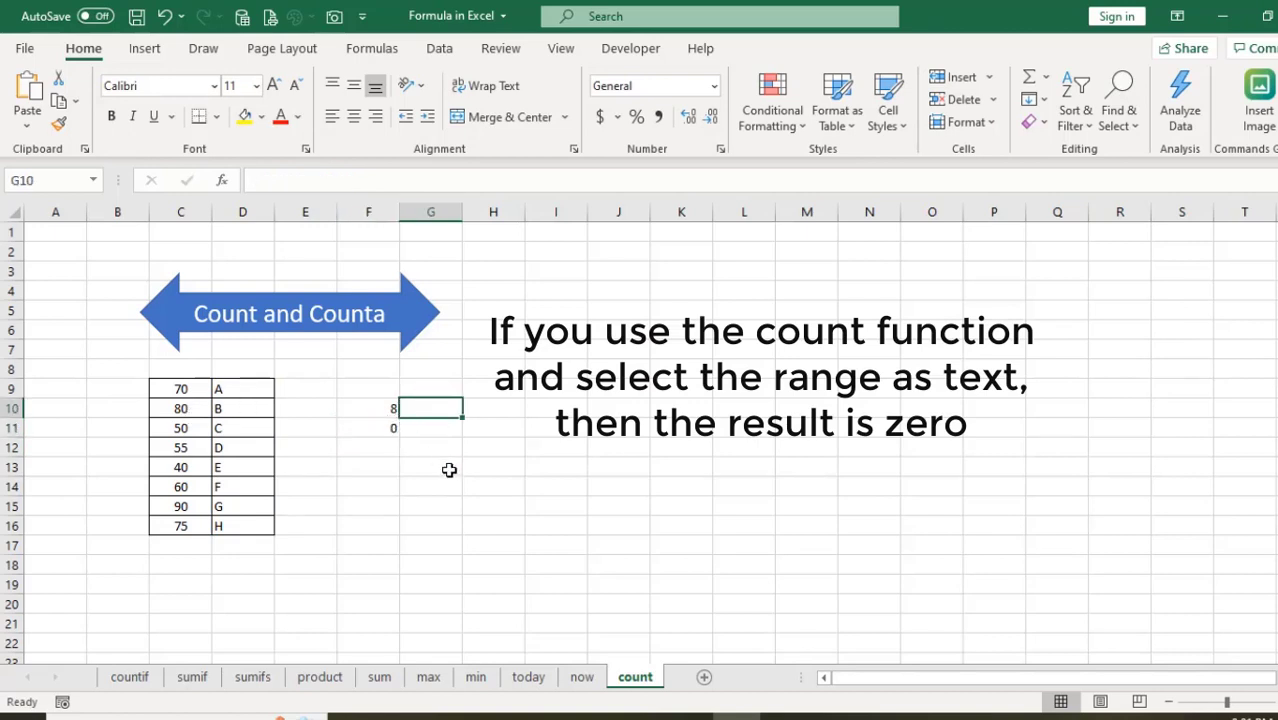
{"action": "type", "text": "N"}
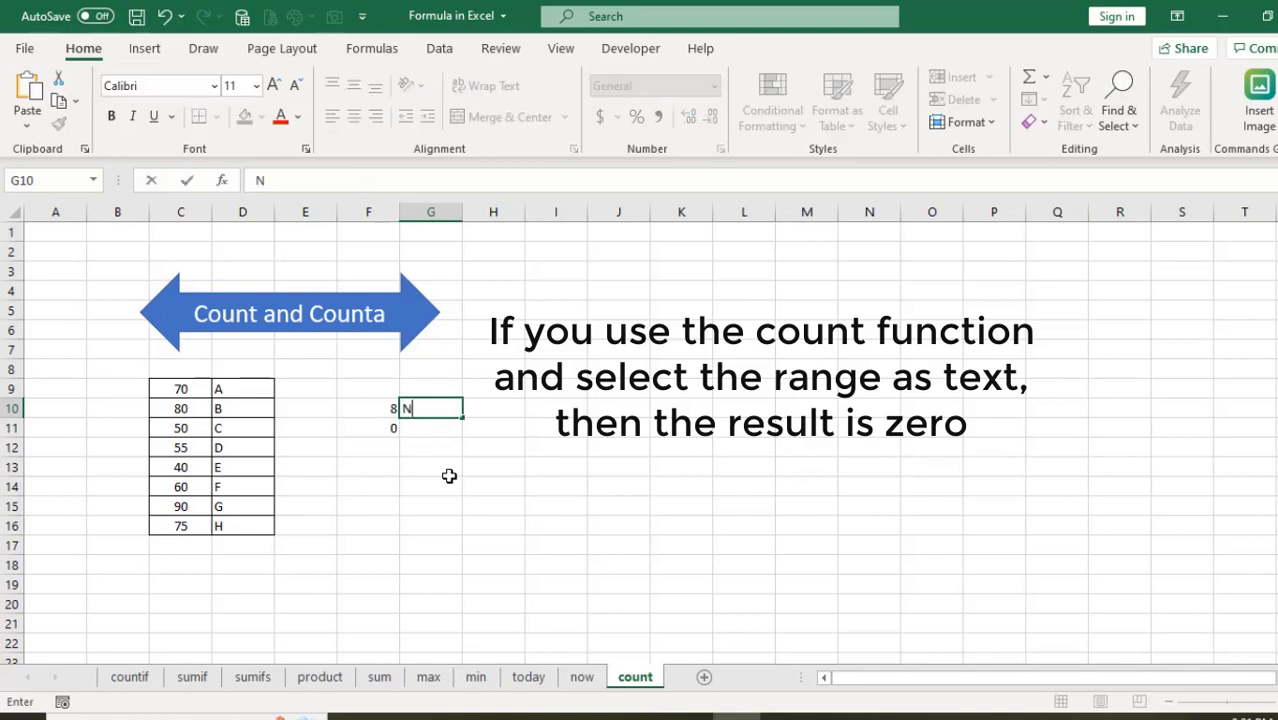
{"action": "type", "text": "Umb"}
{"action": "key", "text": "BackSpace"}
{"action": "key", "text": "BackSpace"}
{"action": "key", "text": "BackSpace"}
{"action": "key", "text": "BackSpace"}
{"action": "key", "text": "BackSpace"}
{"action": "key", "text": "BackSpace"}
{"action": "key", "text": "Return"}
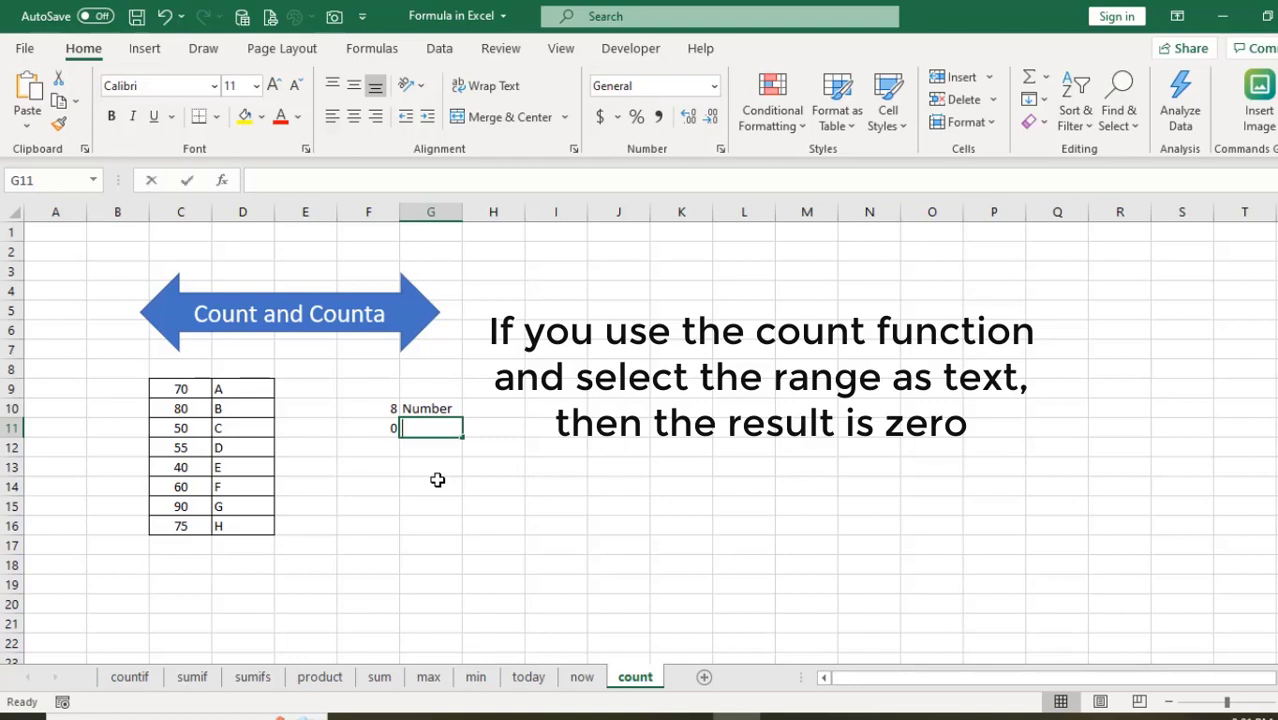
{"action": "type", "text": "Text"}
{"action": "key", "text": "Return"}
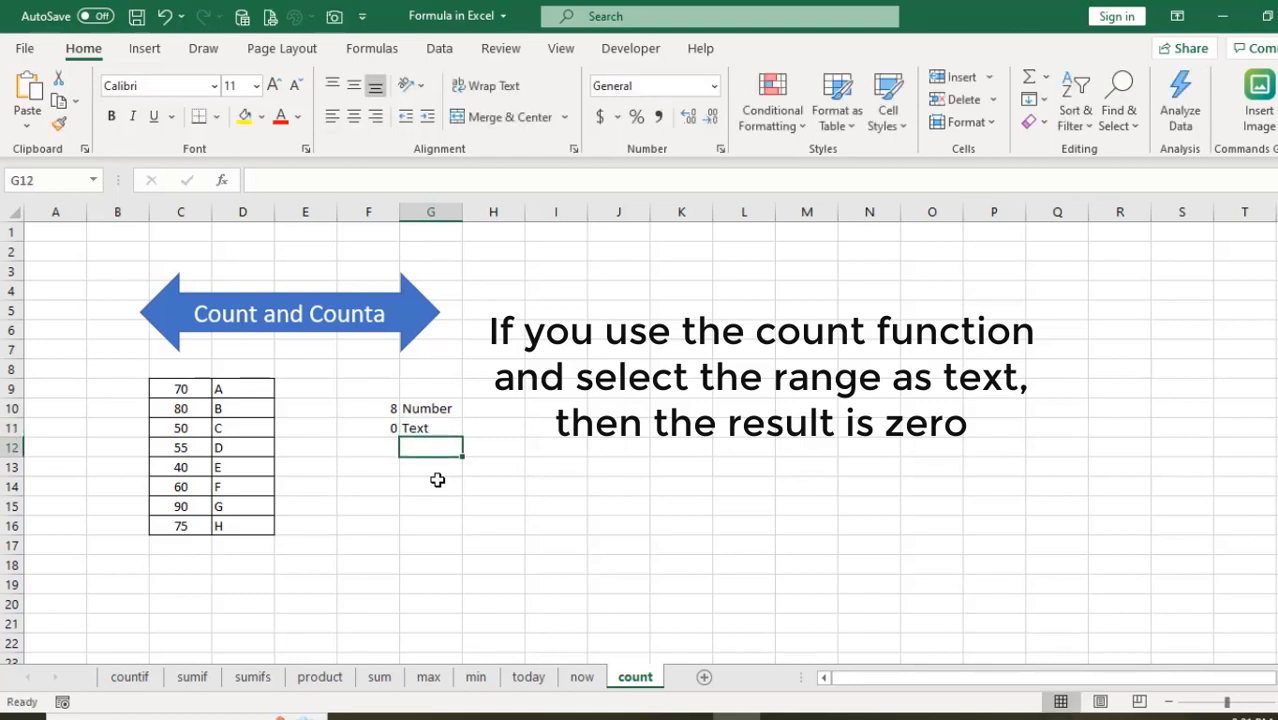
Step: Change the function in F11 to COUNTA, making the formula =COUNTA(D9:D16)
{"action": "left_click", "coordinate": [372, 430]}
{"action": "double_click", "coordinate": [392, 430]}
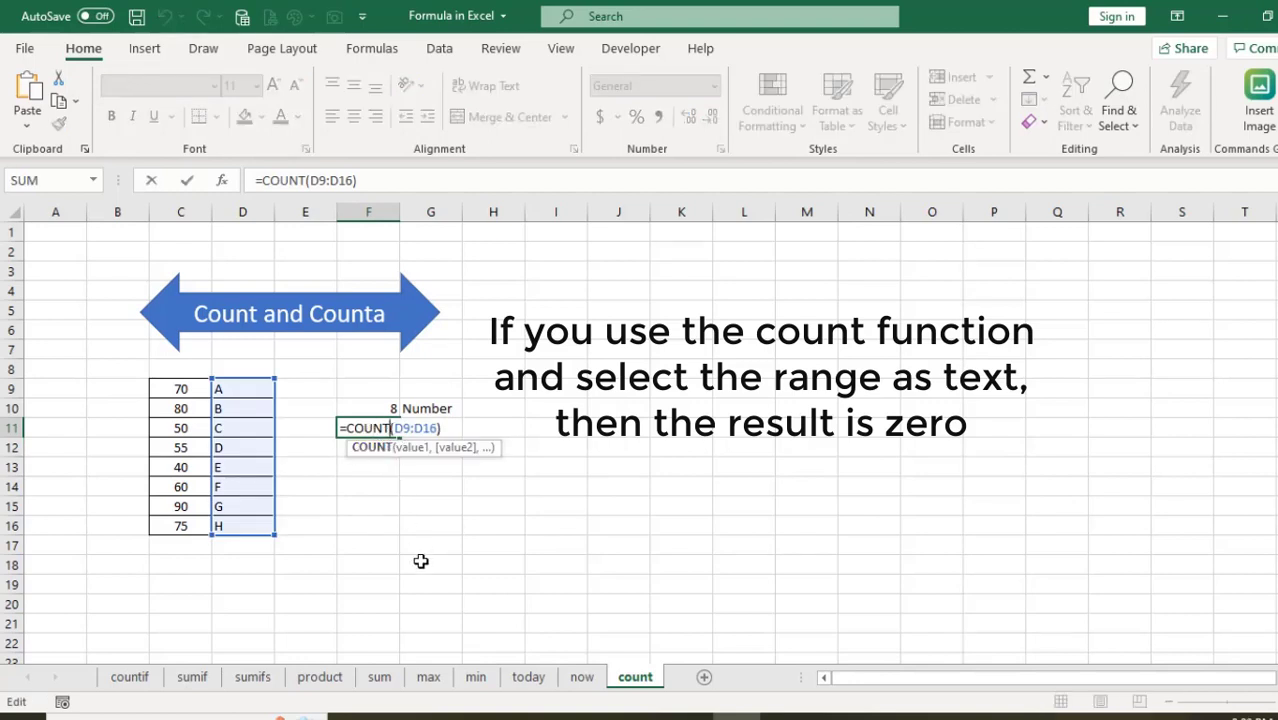
{"action": "type", "text": "a"}
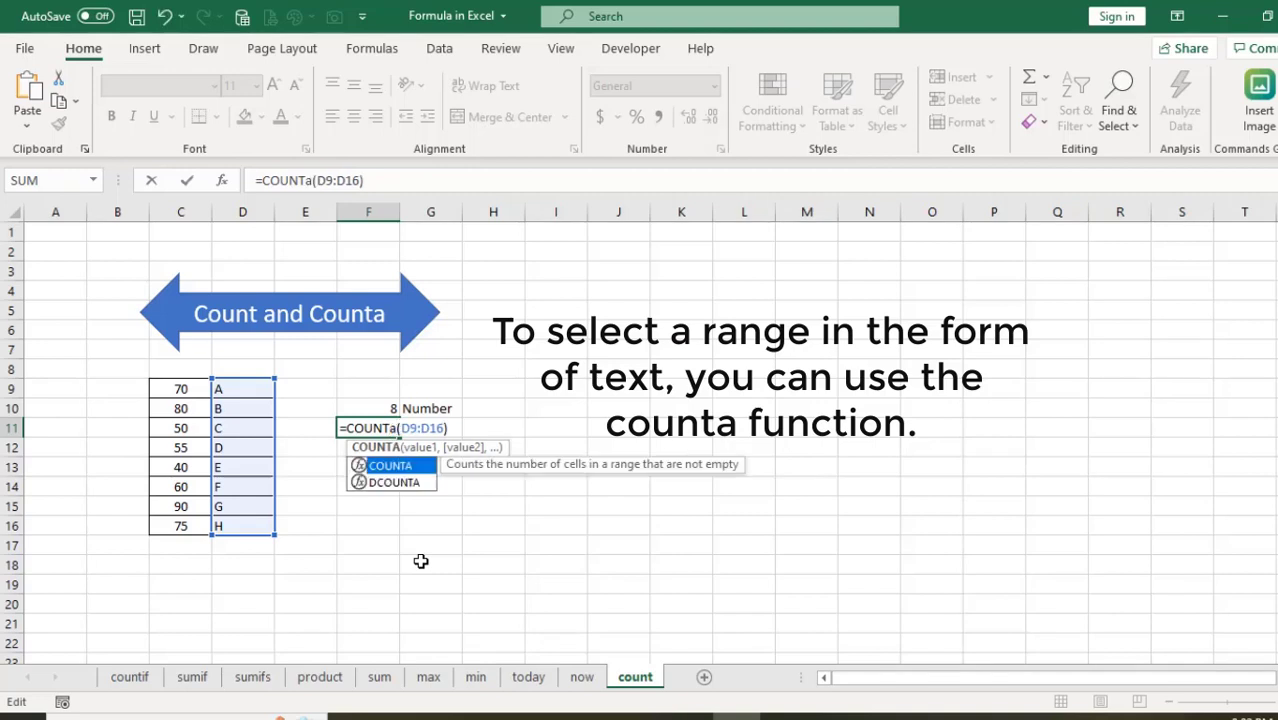
{"action": "key", "text": "BackSpace"}
{"action": "type", "text": "A"}
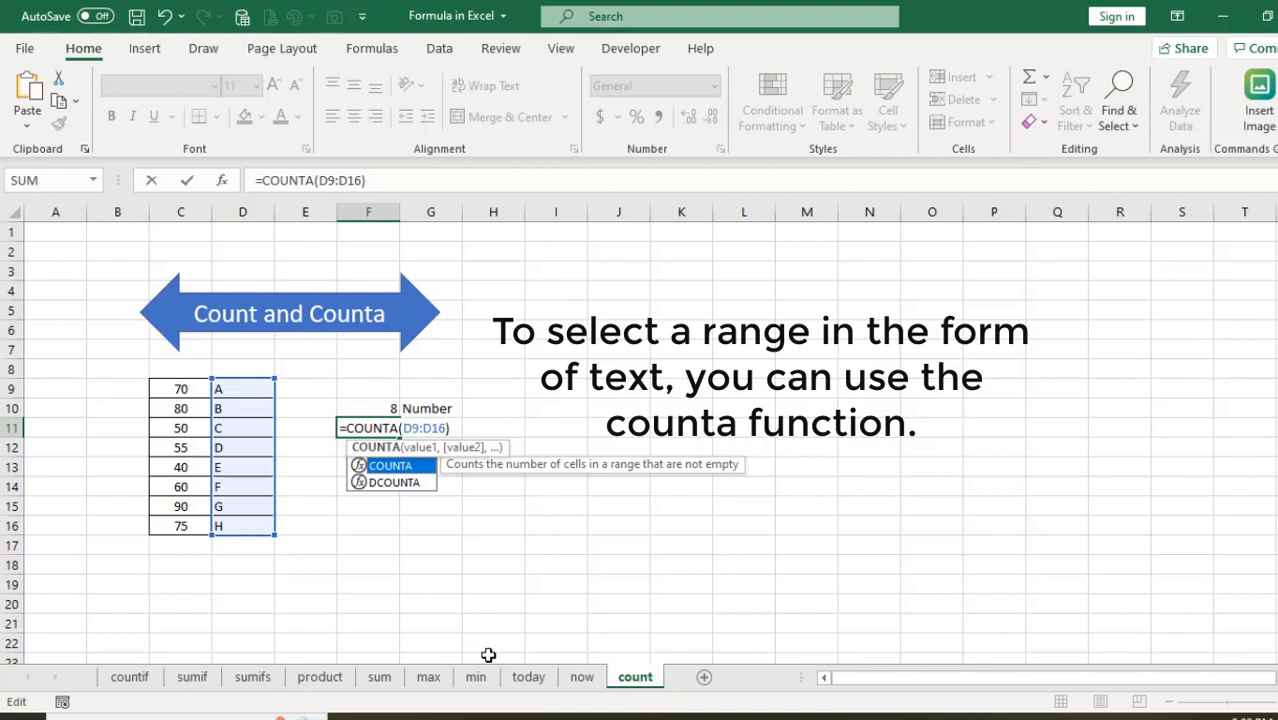
{"action": "key", "text": "Return"}
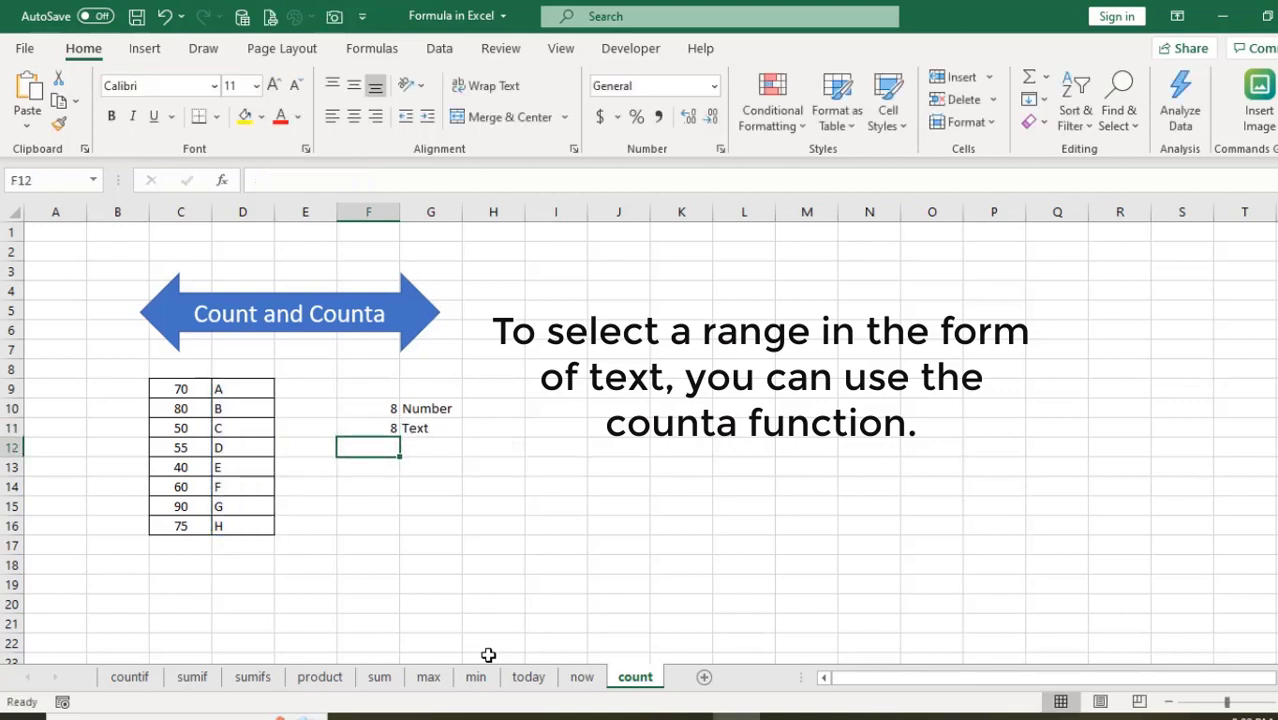
Step: Compare the COUNTA formula in F11 with the COUNT formula in F10, examining each function name and range
{"action": "left_click", "coordinate": [385, 430]}
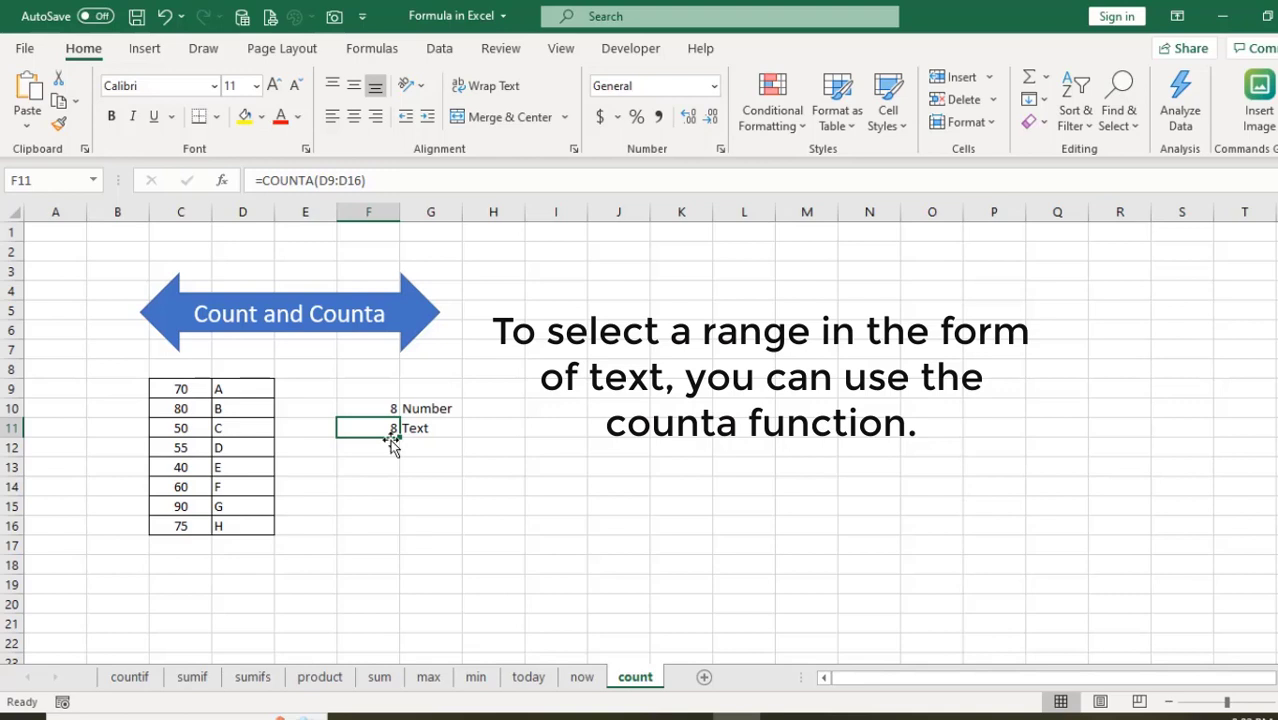
{"action": "double_click", "coordinate": [392, 428]}
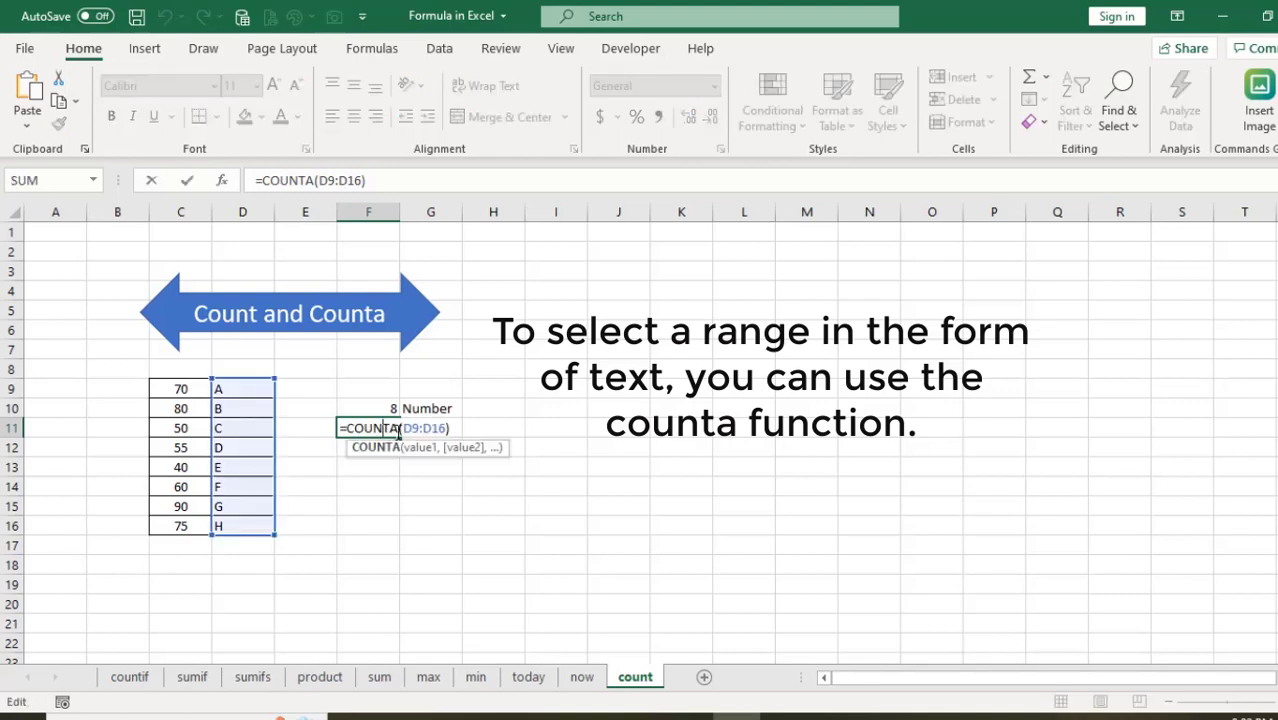
{"action": "left_click_drag", "start_coordinate": [390, 432], "coordinate": [344, 428]}
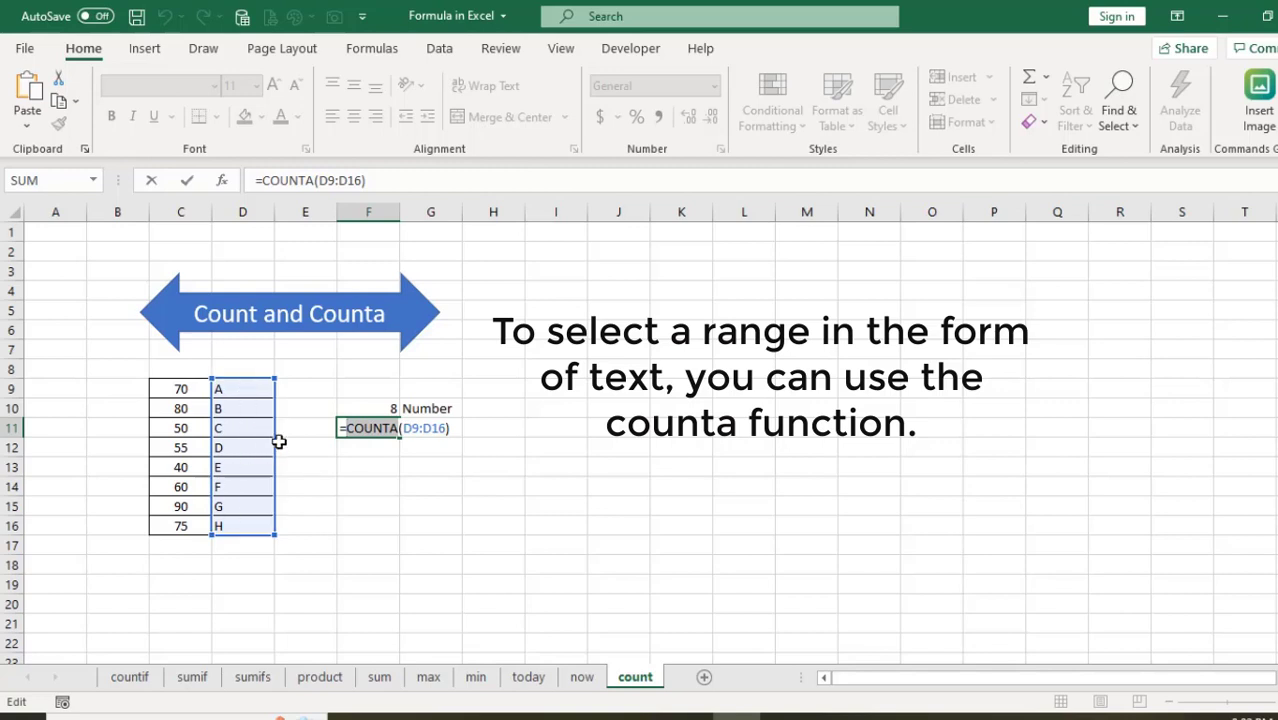
{"action": "key", "text": "ctrl+Return"}
{"action": "double_click", "coordinate": [383, 408]}
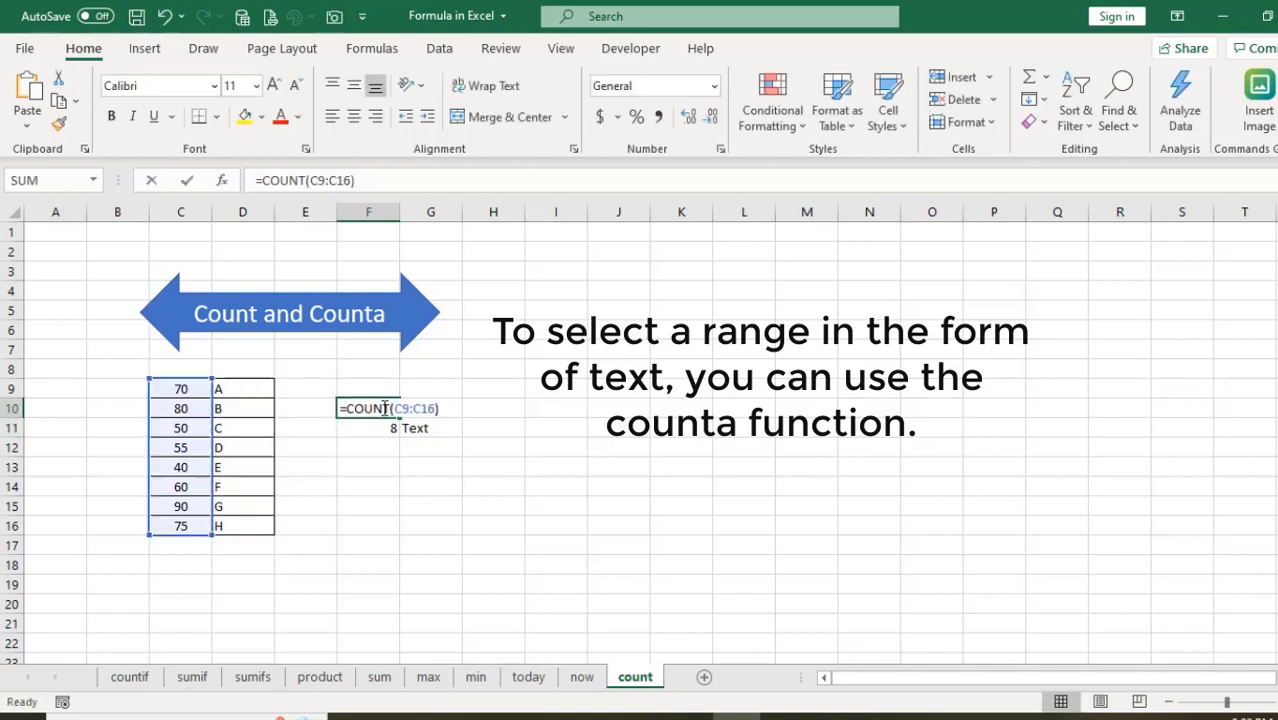
{"action": "left_click_drag", "start_coordinate": [386, 408], "coordinate": [362, 406]}
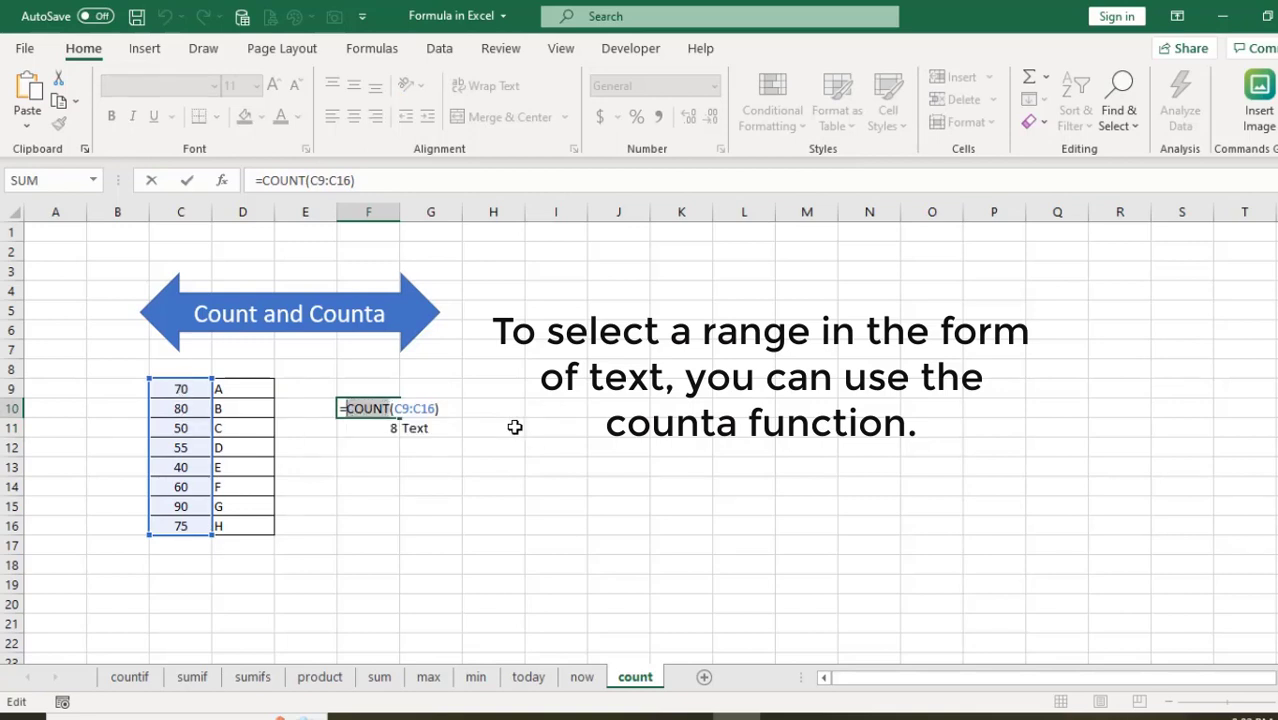
{"action": "key", "text": "Escape"}
{"action": "left_click", "coordinate": [451, 429]}
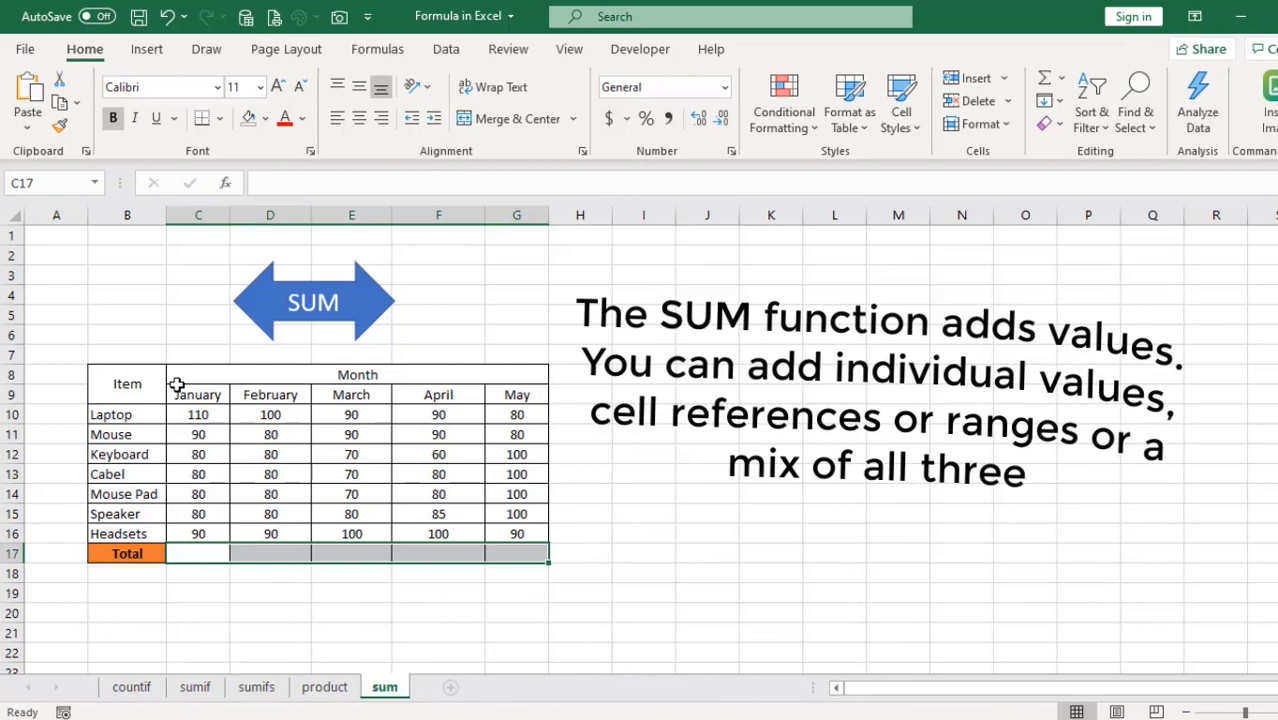
Step: Examine the January values for each item, going through cells C10 to C16 one by one
{"action": "left_click", "coordinate": [257, 377]}
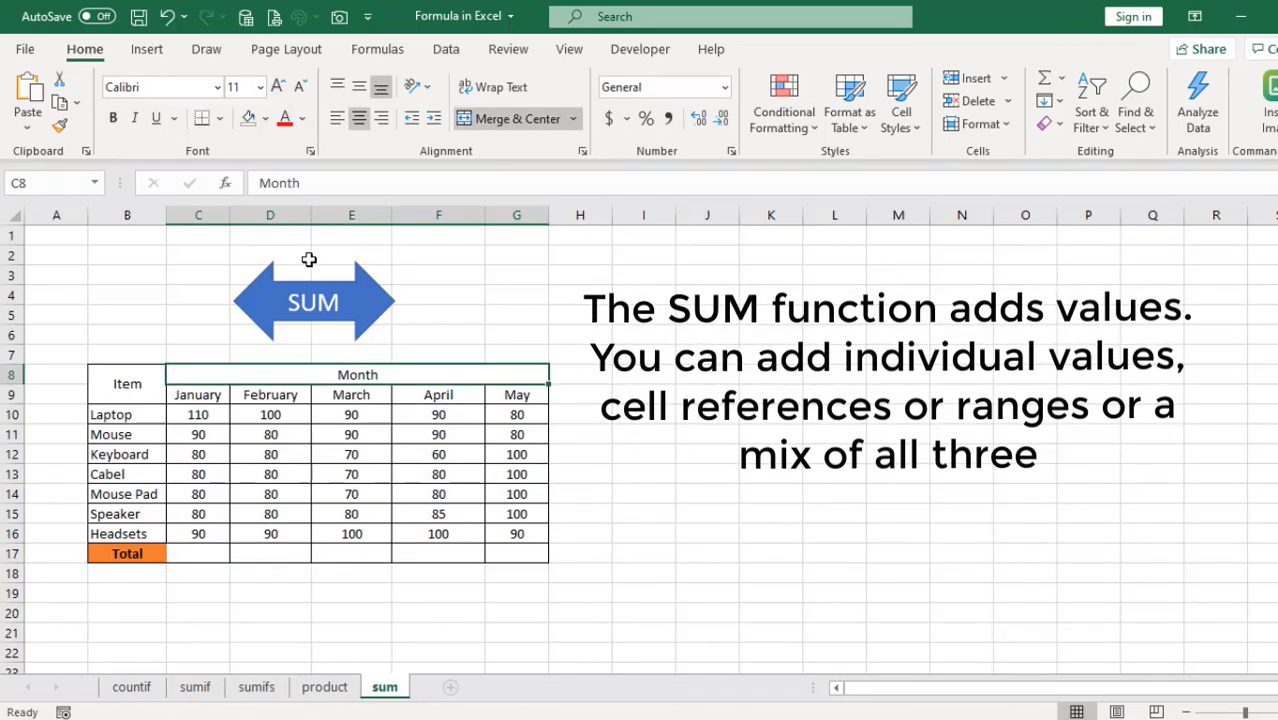
{"action": "left_click", "coordinate": [193, 414]}
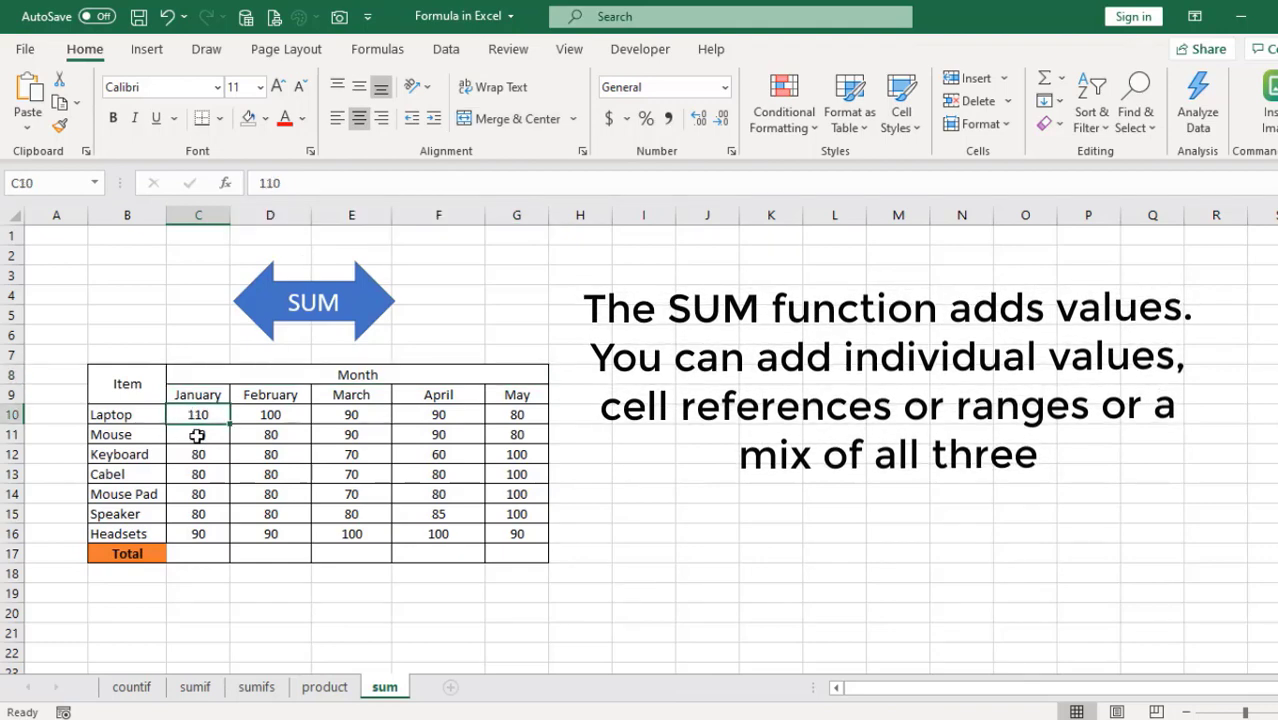
{"action": "left_click", "coordinate": [199, 432]}
{"action": "left_click", "coordinate": [210, 455]}
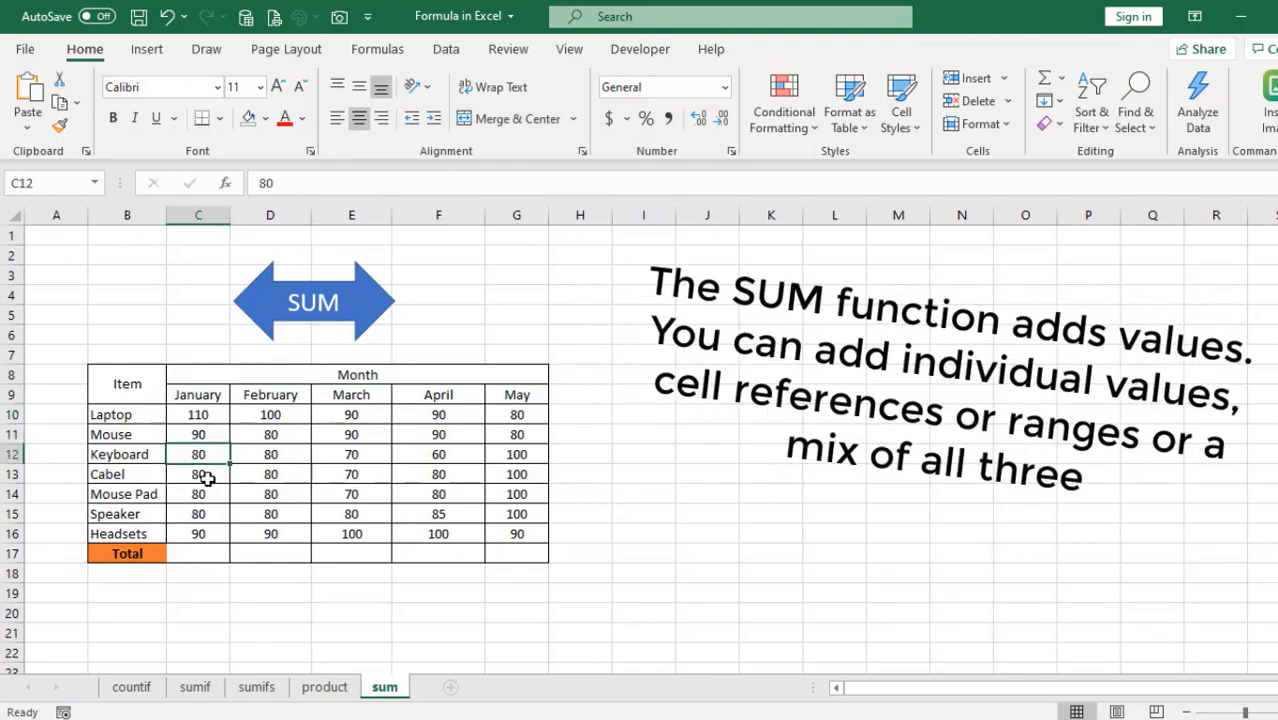
{"action": "left_click", "coordinate": [205, 475]}
{"action": "left_click", "coordinate": [205, 492]}
{"action": "left_click", "coordinate": [208, 516]}
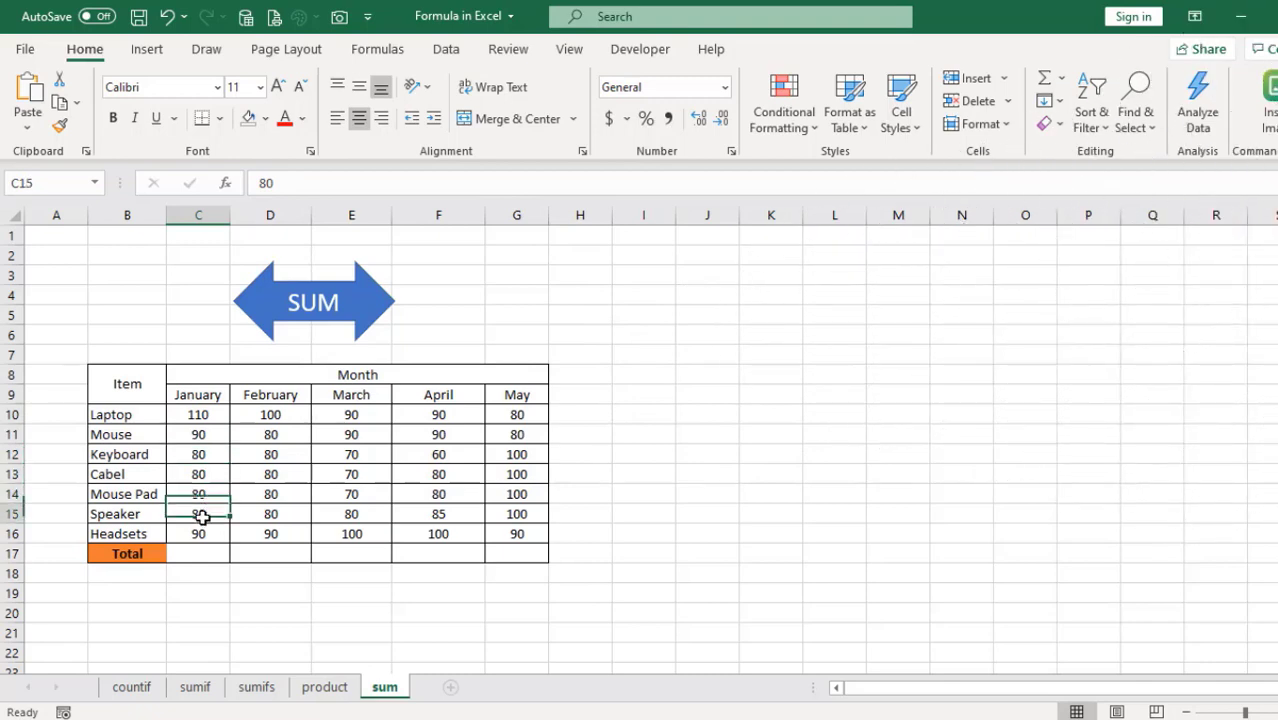
{"action": "left_click", "coordinate": [200, 532]}
Step: Enter =SUM(C10:C16) in cell C17 to total the January column
{"action": "left_click", "coordinate": [189, 555]}
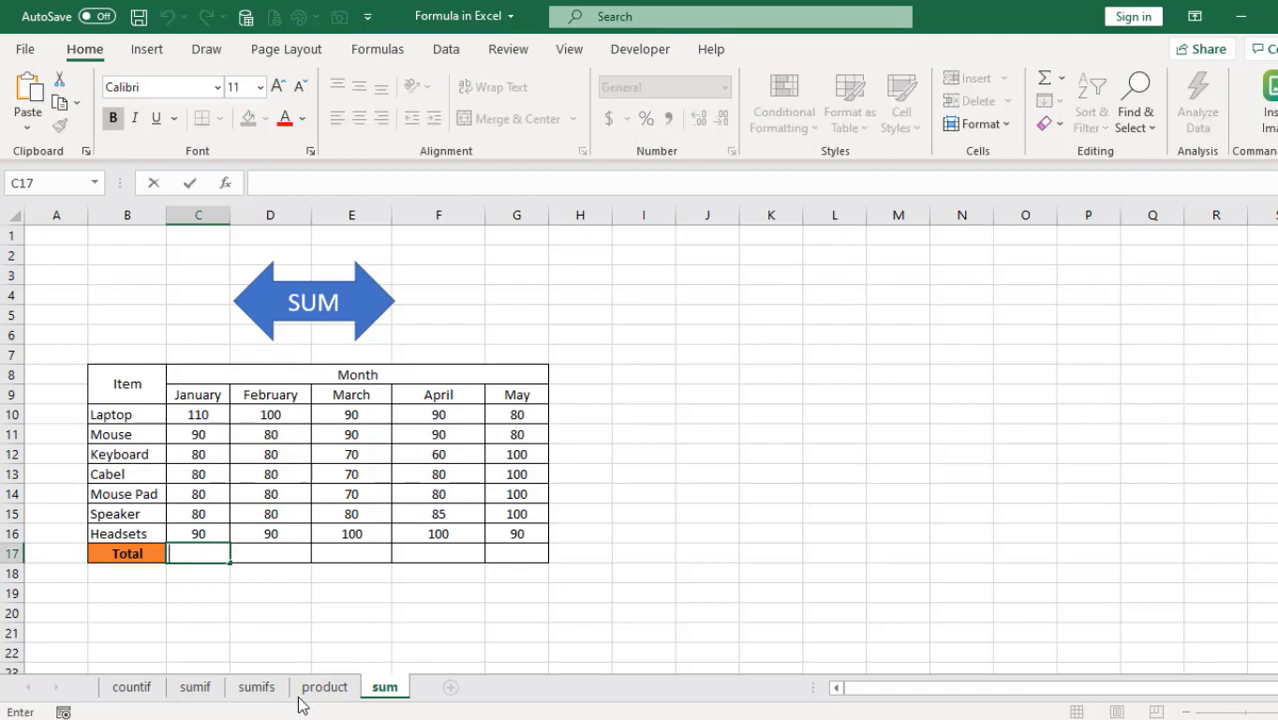
{"action": "type", "text": "=SUM"}
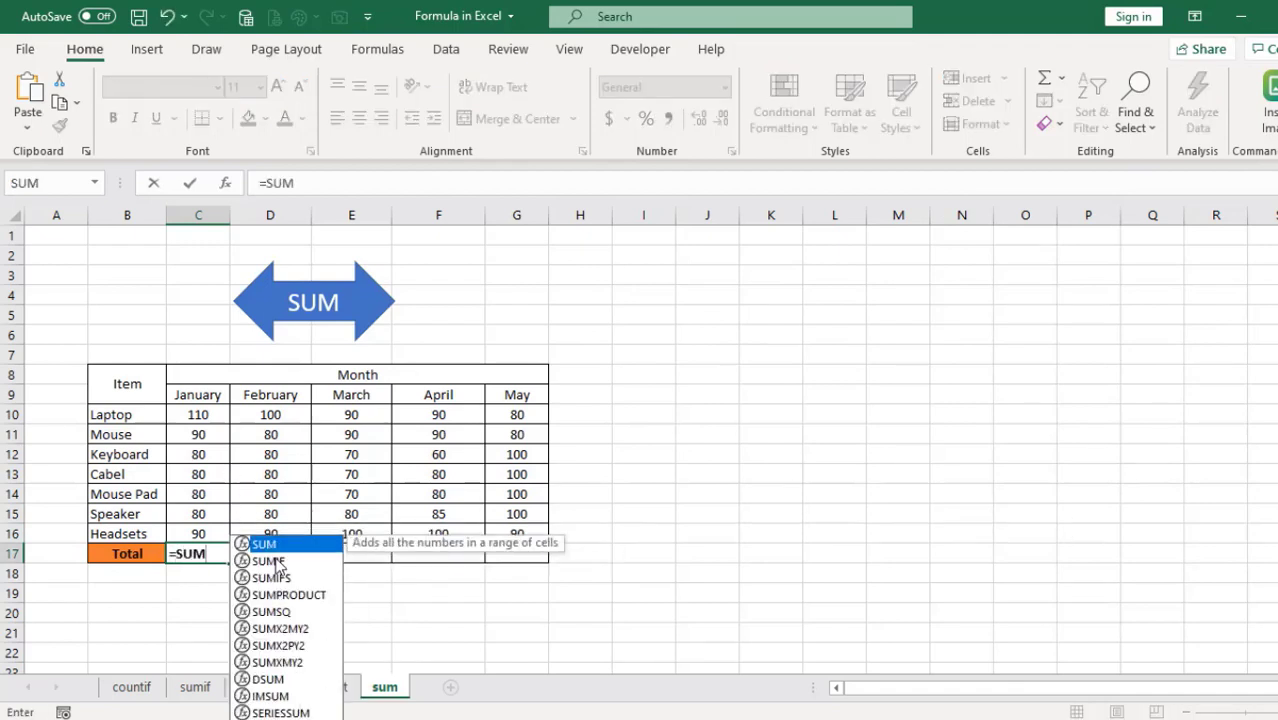
{"action": "double_click", "coordinate": [266, 546]}
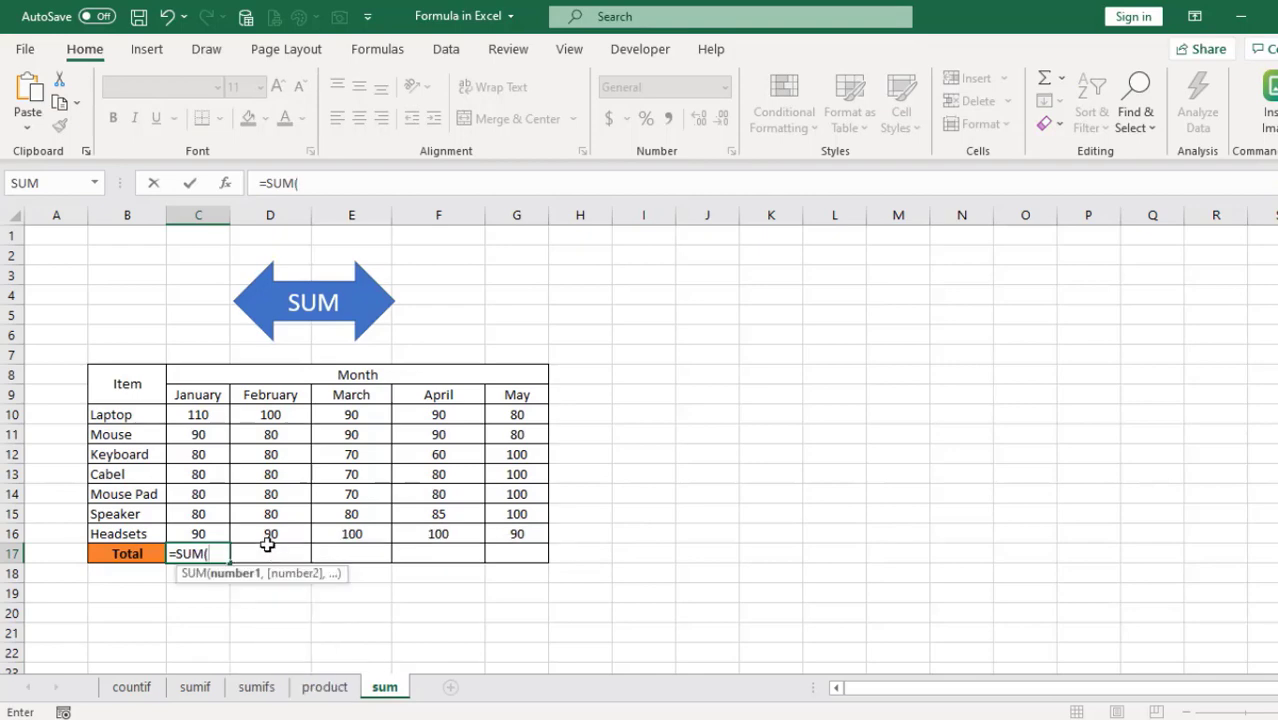
{"action": "left_click_drag", "start_coordinate": [204, 415], "coordinate": [199, 534]}
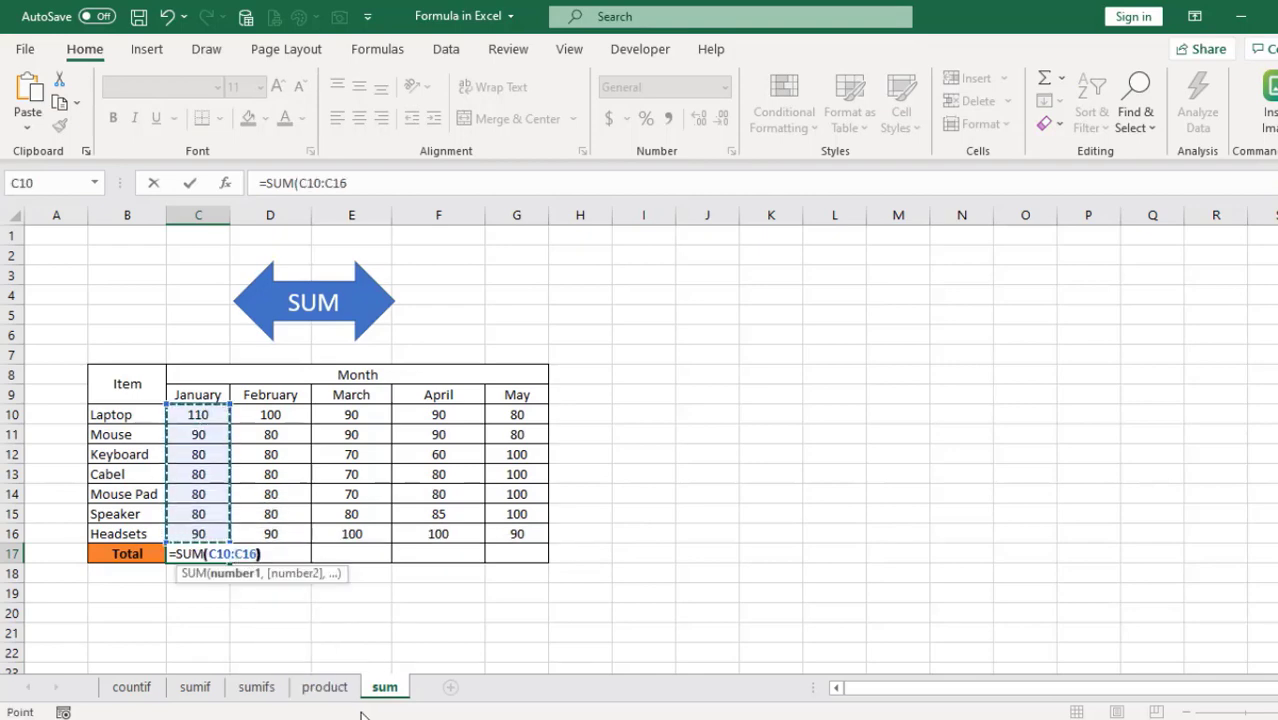
{"action": "type", "text": ")"}
{"action": "key", "text": "Return"}
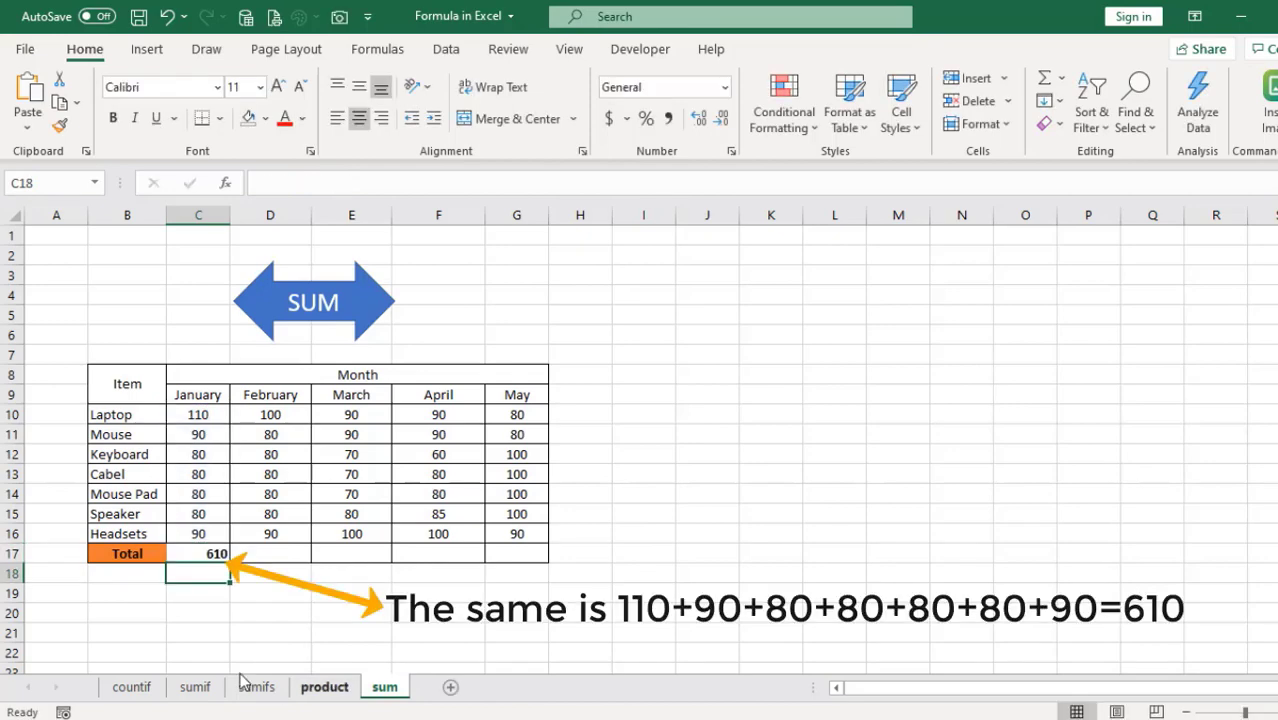
Step: Examine the January total formula and the February values in D10 to D16, ending at the empty February total cell
{"action": "left_click", "coordinate": [219, 556]}
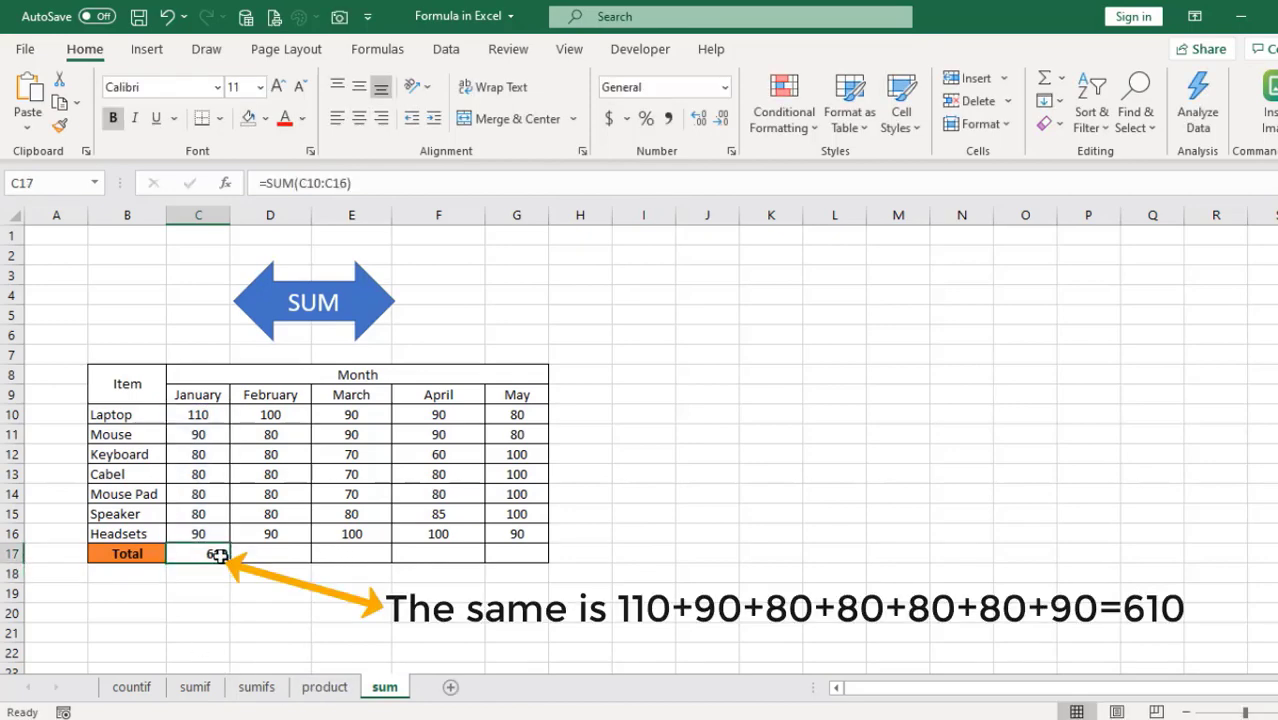
{"action": "left_click", "coordinate": [277, 553]}
{"action": "left_click", "coordinate": [273, 418]}
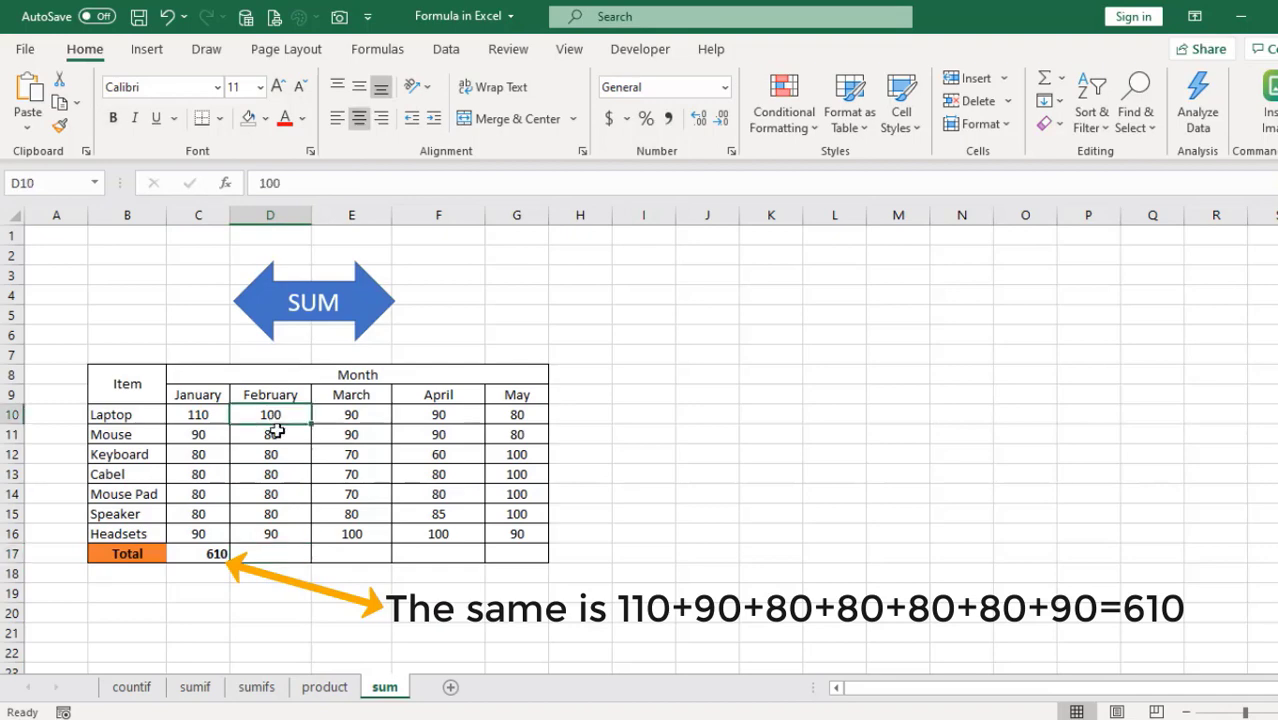
{"action": "left_click", "coordinate": [274, 434]}
{"action": "left_click", "coordinate": [275, 454]}
{"action": "left_click", "coordinate": [277, 474]}
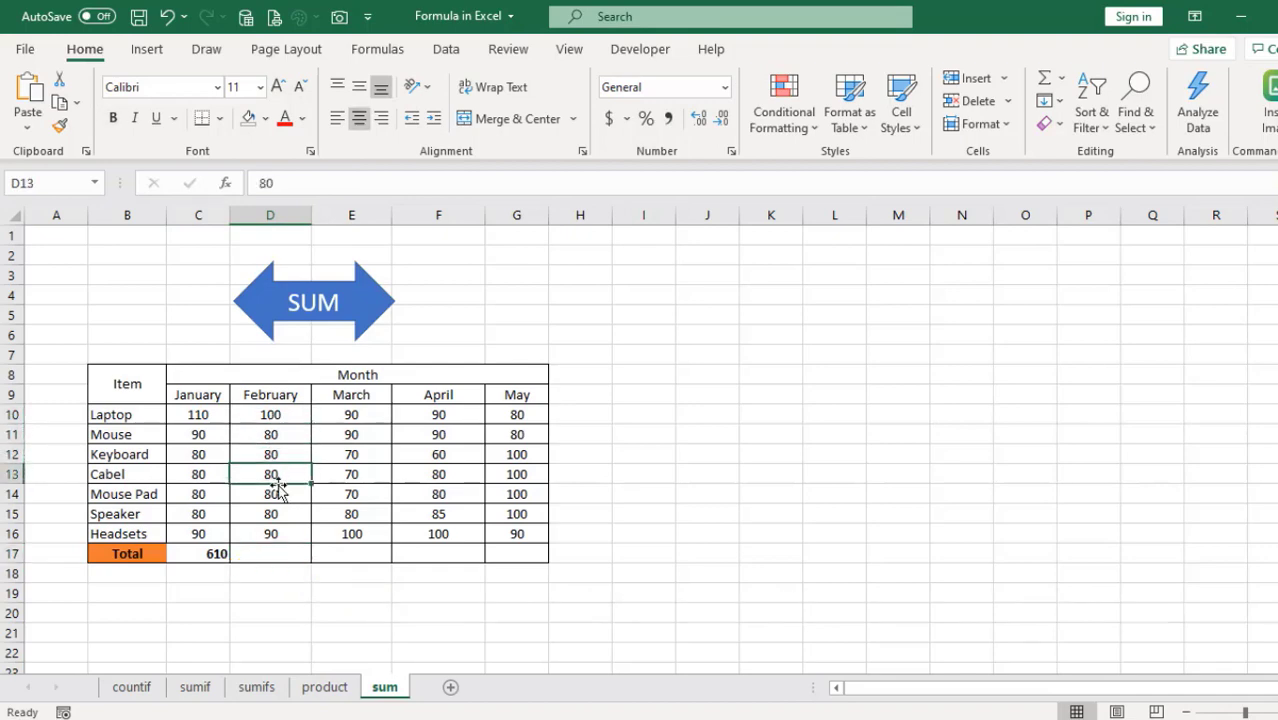
{"action": "left_click", "coordinate": [276, 494]}
{"action": "left_click", "coordinate": [273, 514]}
{"action": "left_click", "coordinate": [273, 535]}
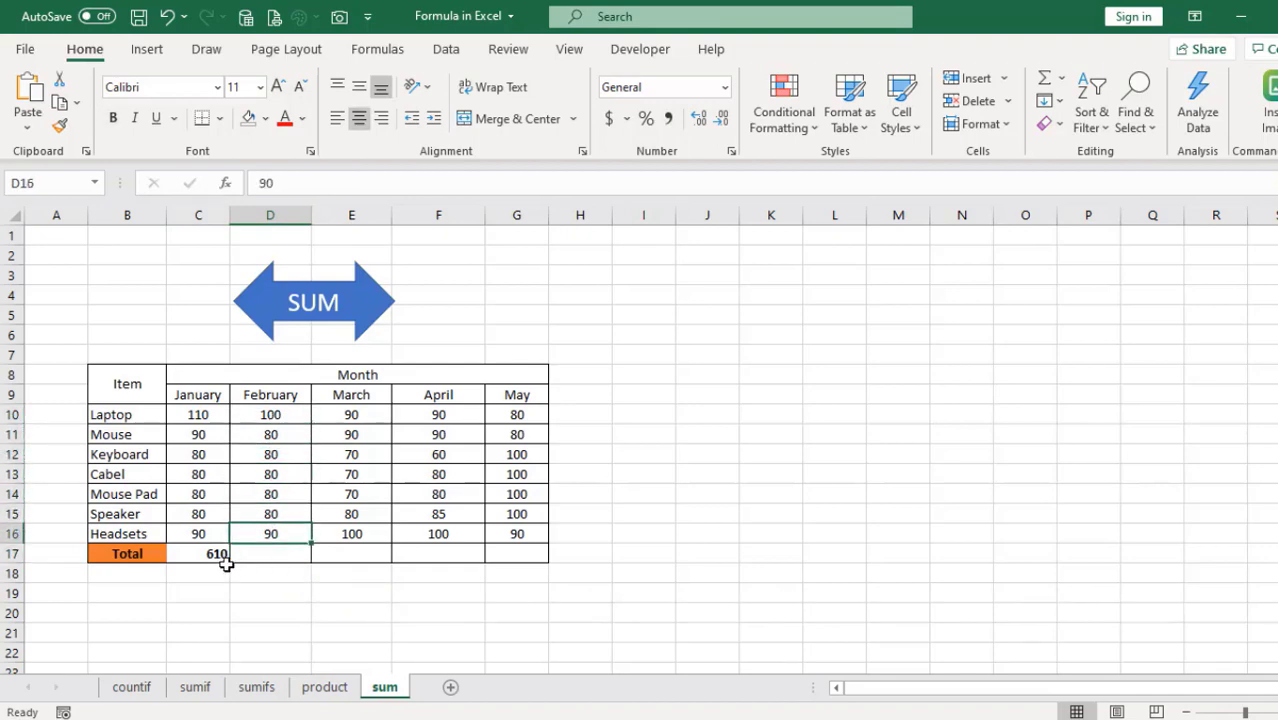
{"action": "left_click", "coordinate": [271, 557]}
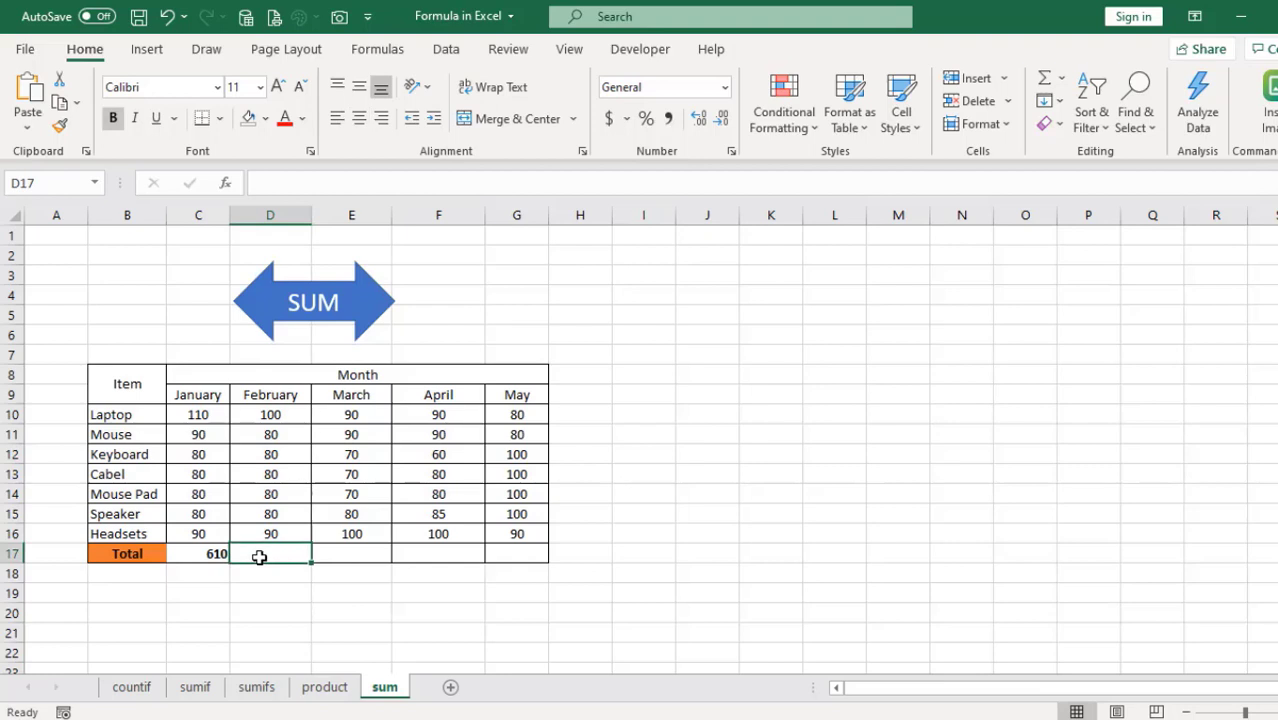
Step: Fill the January total formula from C17 across to G17 and check the copied totals
{"action": "left_click", "coordinate": [220, 556]}
{"action": "left_click_drag", "start_coordinate": [230, 562], "coordinate": [565, 557]}
{"action": "left_click", "coordinate": [271, 553]}
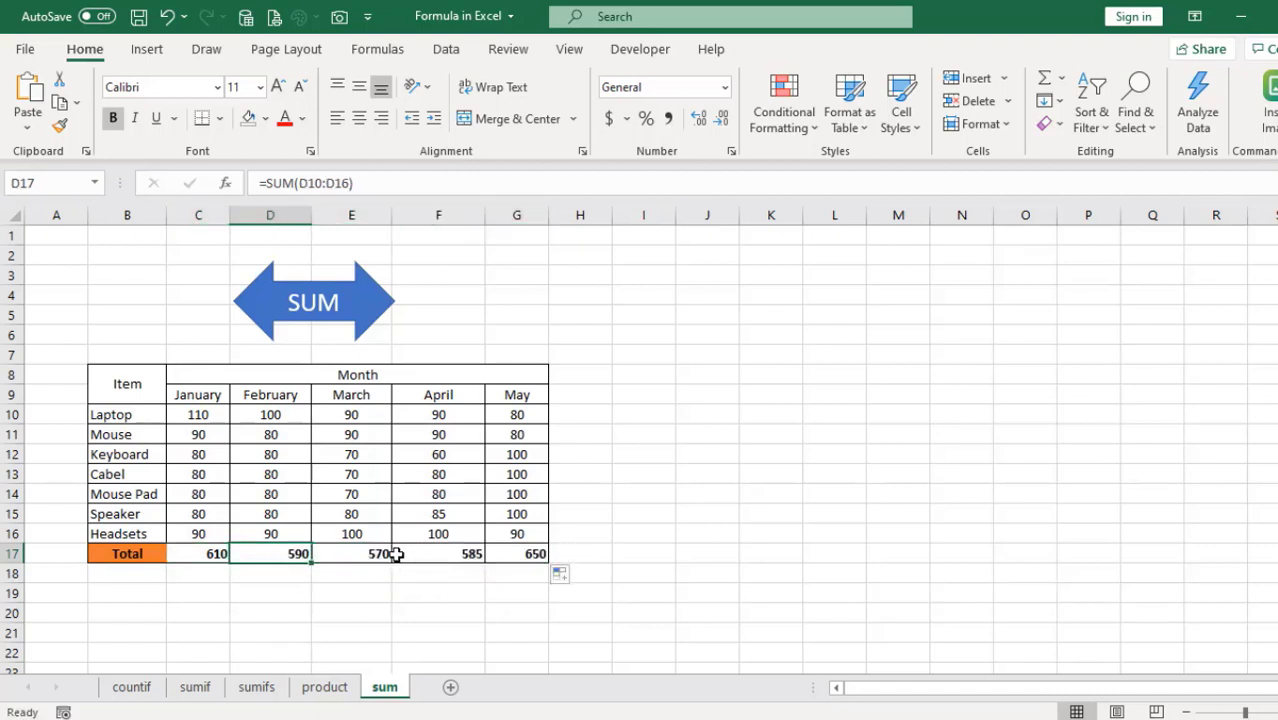
{"action": "left_click", "coordinate": [375, 555]}
{"action": "left_click", "coordinate": [467, 555]}
{"action": "left_click", "coordinate": [560, 554]}
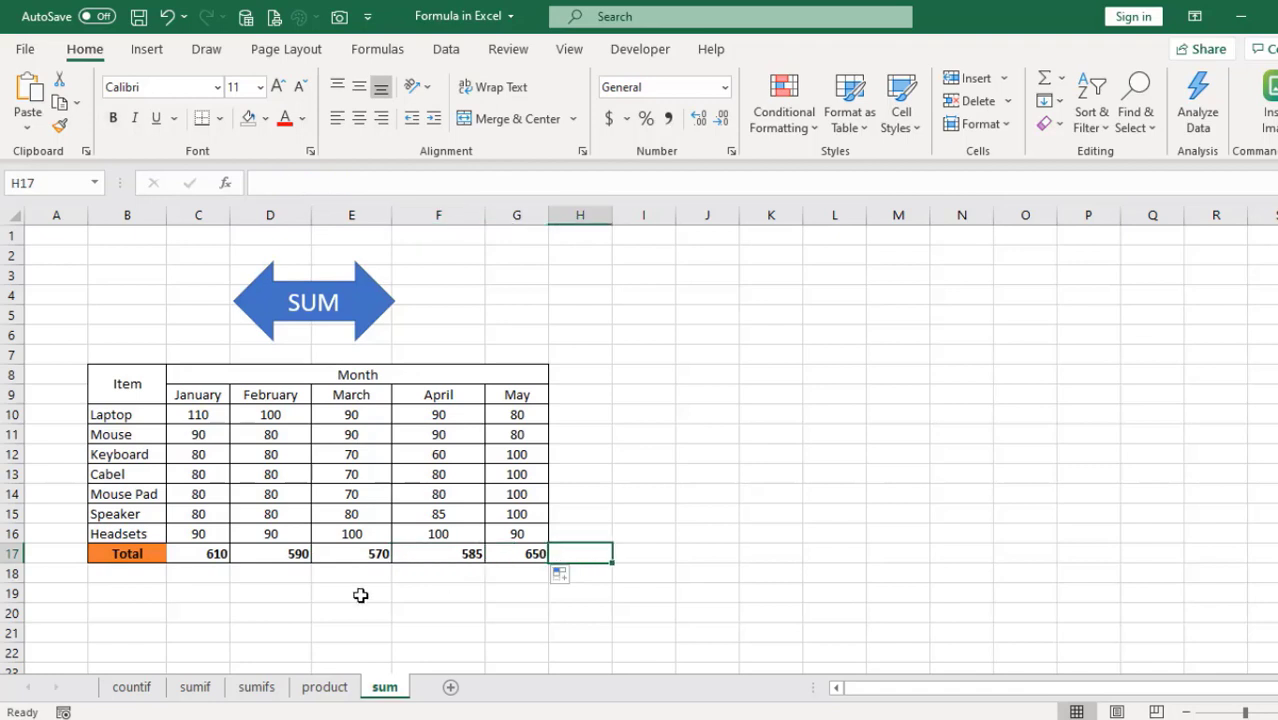
{"action": "left_click", "coordinate": [288, 556]}
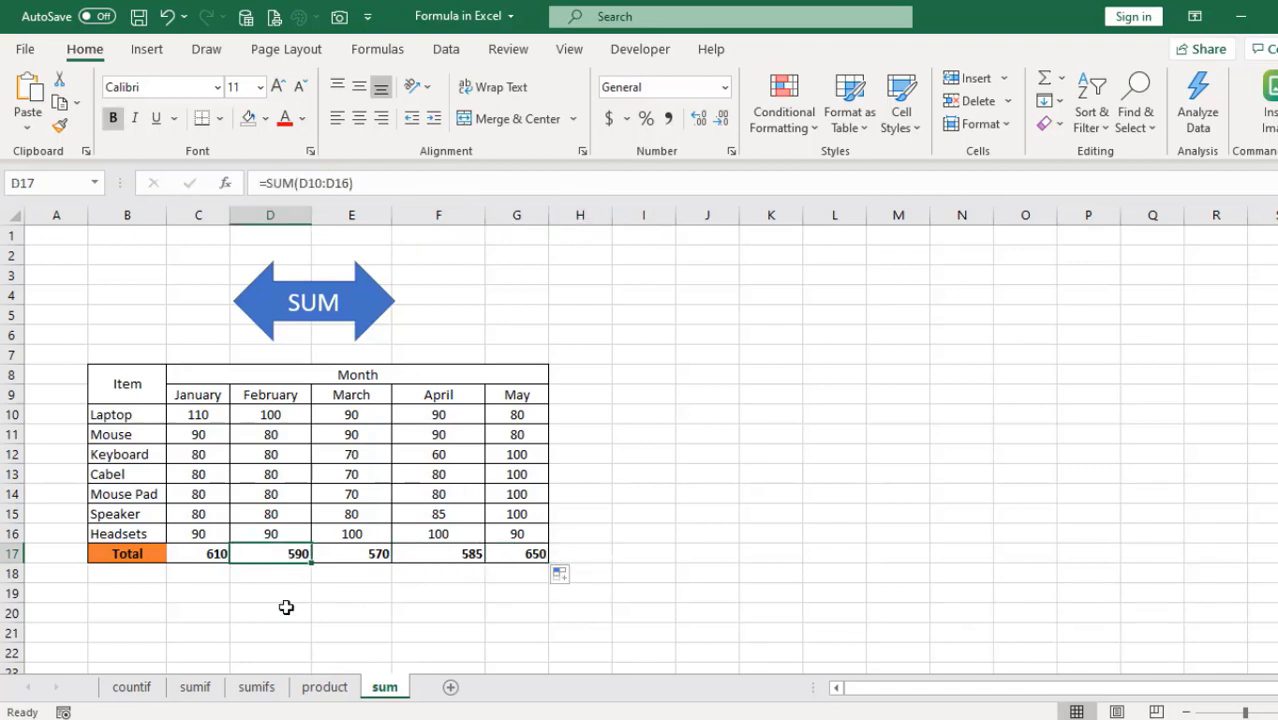
Step: Enter 590 as a plain number in cell D19, below the February total
{"action": "left_click", "coordinate": [280, 600]}
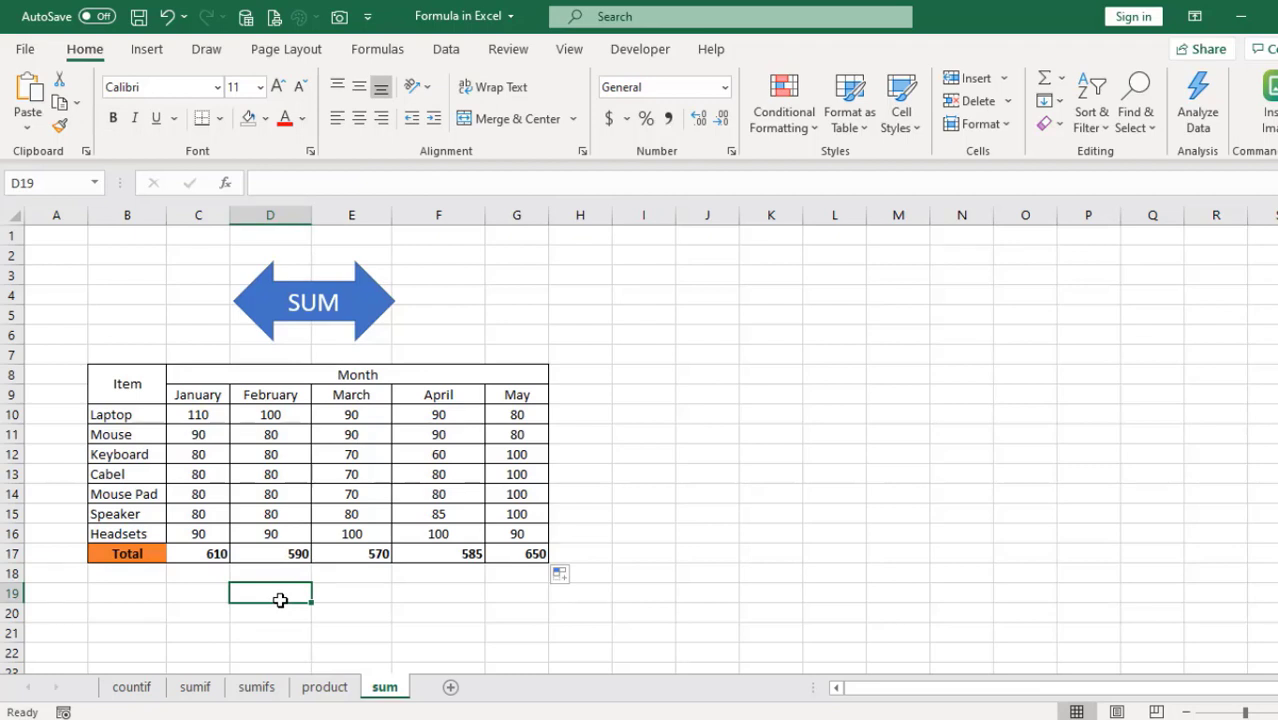
{"action": "type", "text": "5"}
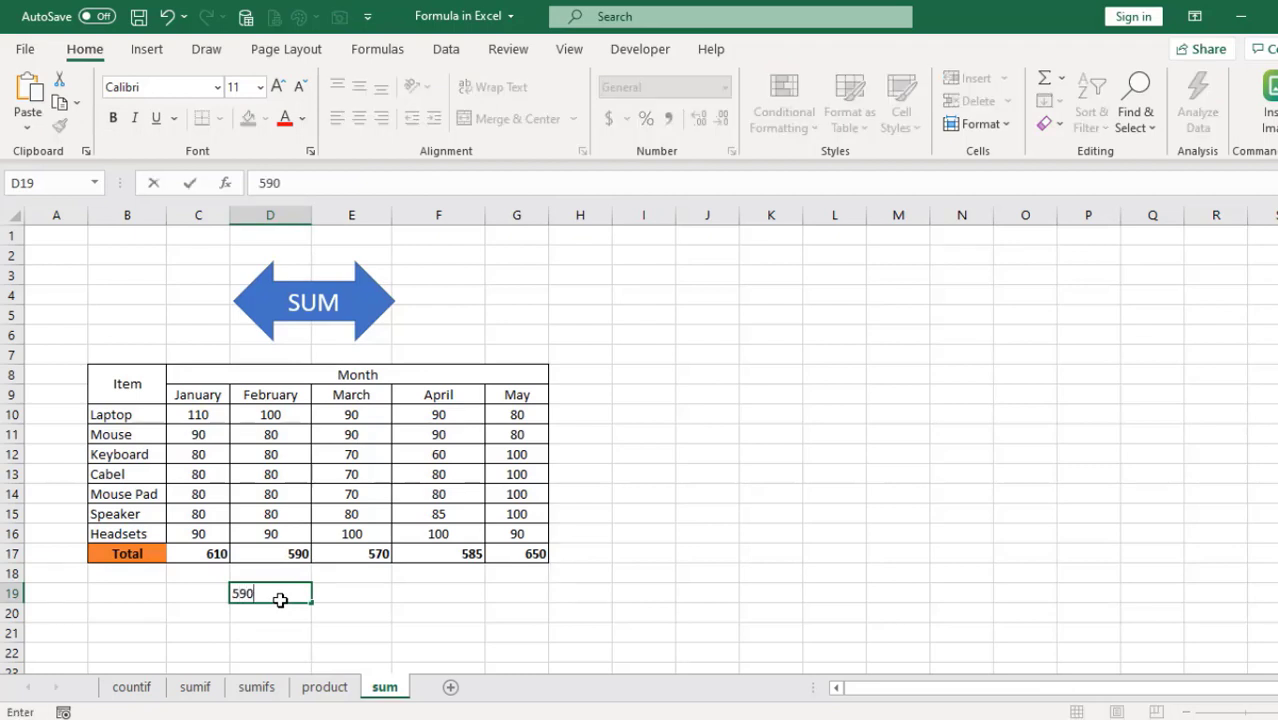
{"action": "type", "text": "90"}
{"action": "key", "text": "Return"}
Step: Re-enter the February total in D17 manually as =sum(D10:D16)
{"action": "left_click", "coordinate": [283, 550]}
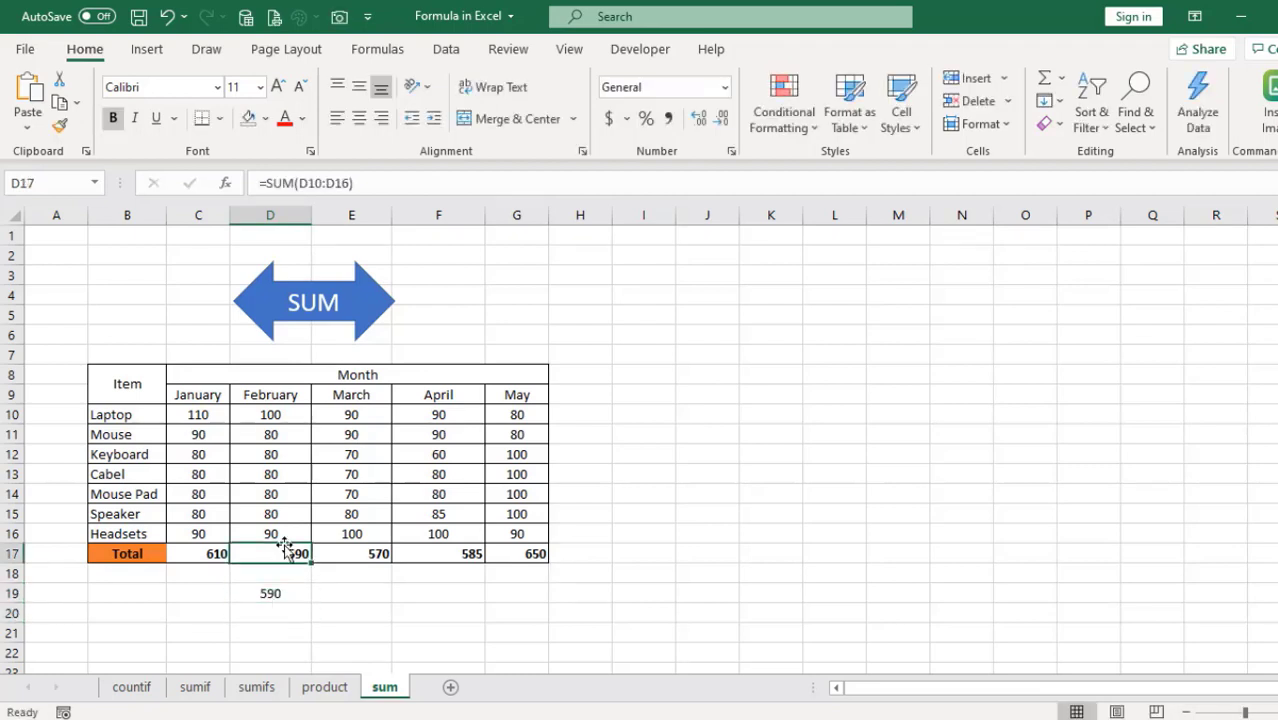
{"action": "type", "text": "=sum"}
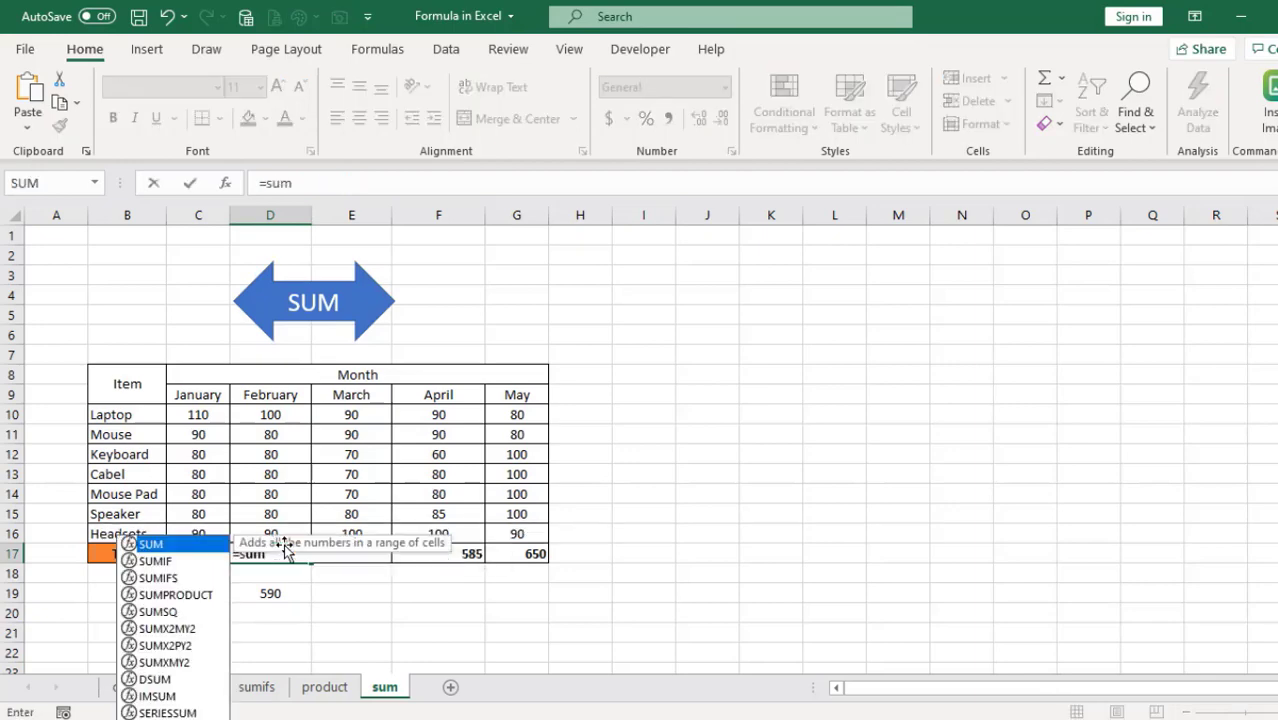
{"action": "type", "text": "("}
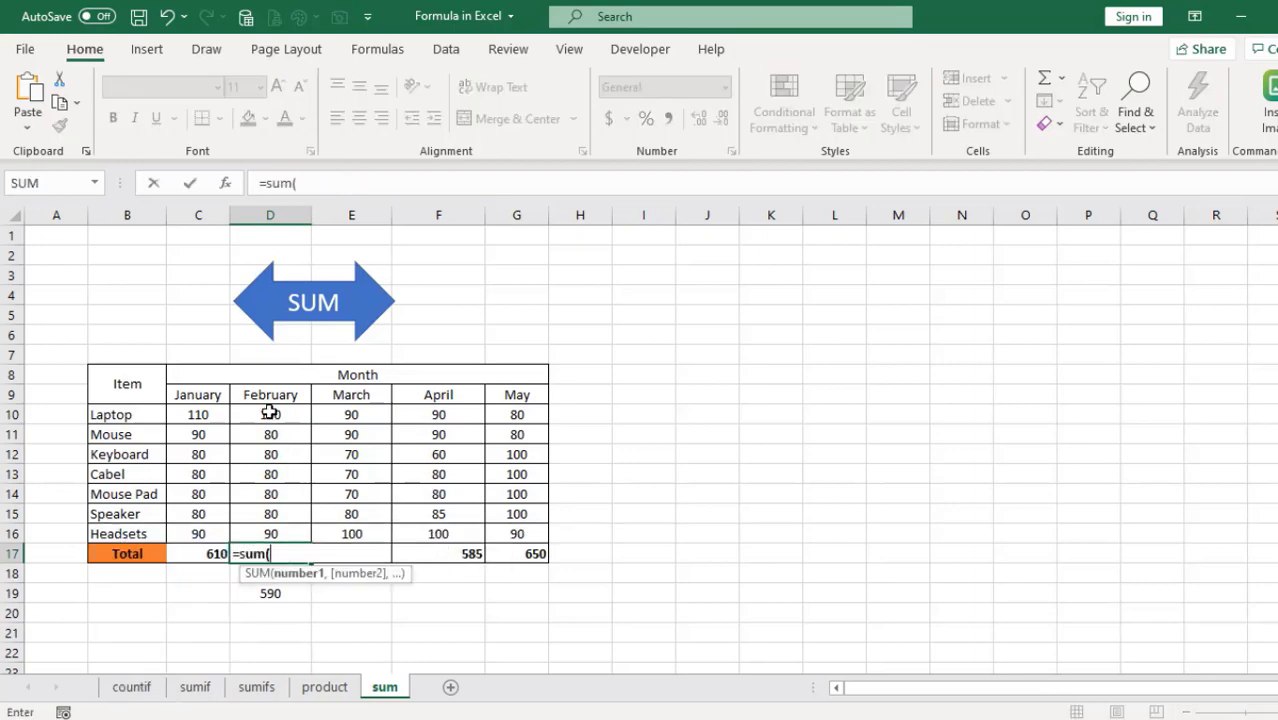
{"action": "left_click_drag", "start_coordinate": [268, 412], "coordinate": [266, 534]}
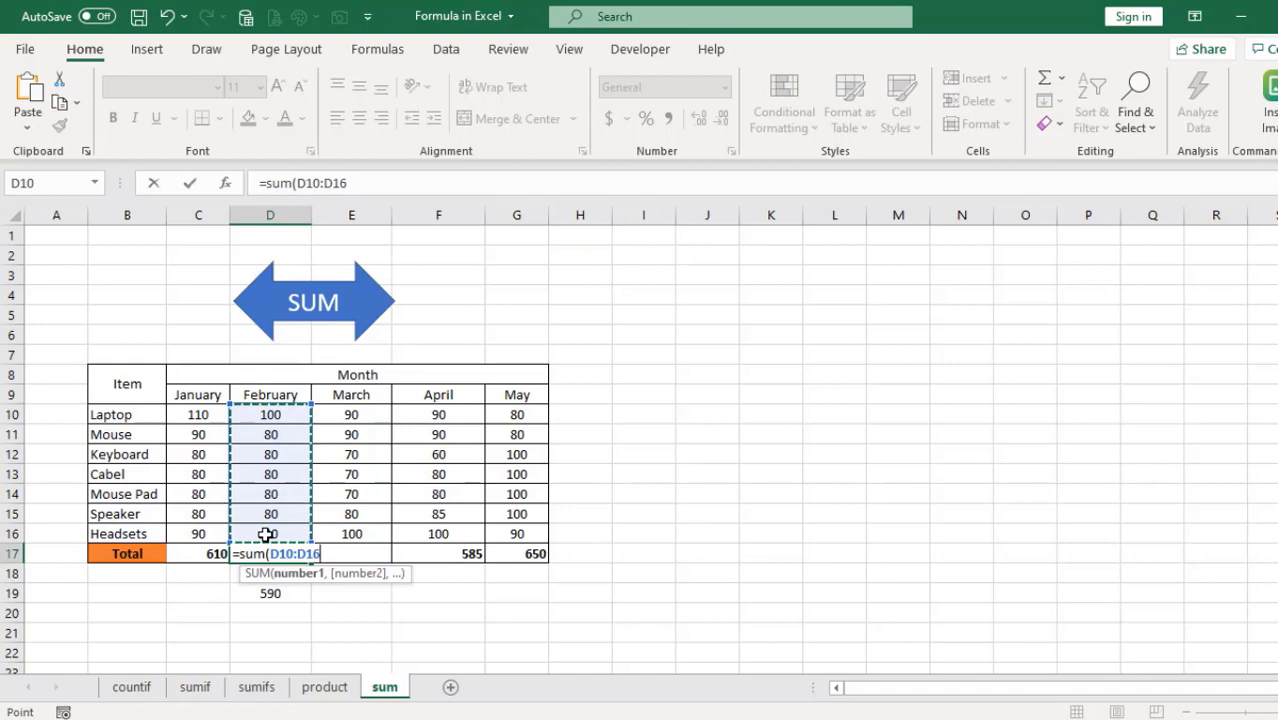
{"action": "type", "text": ")"}
{"action": "key", "text": "Return"}
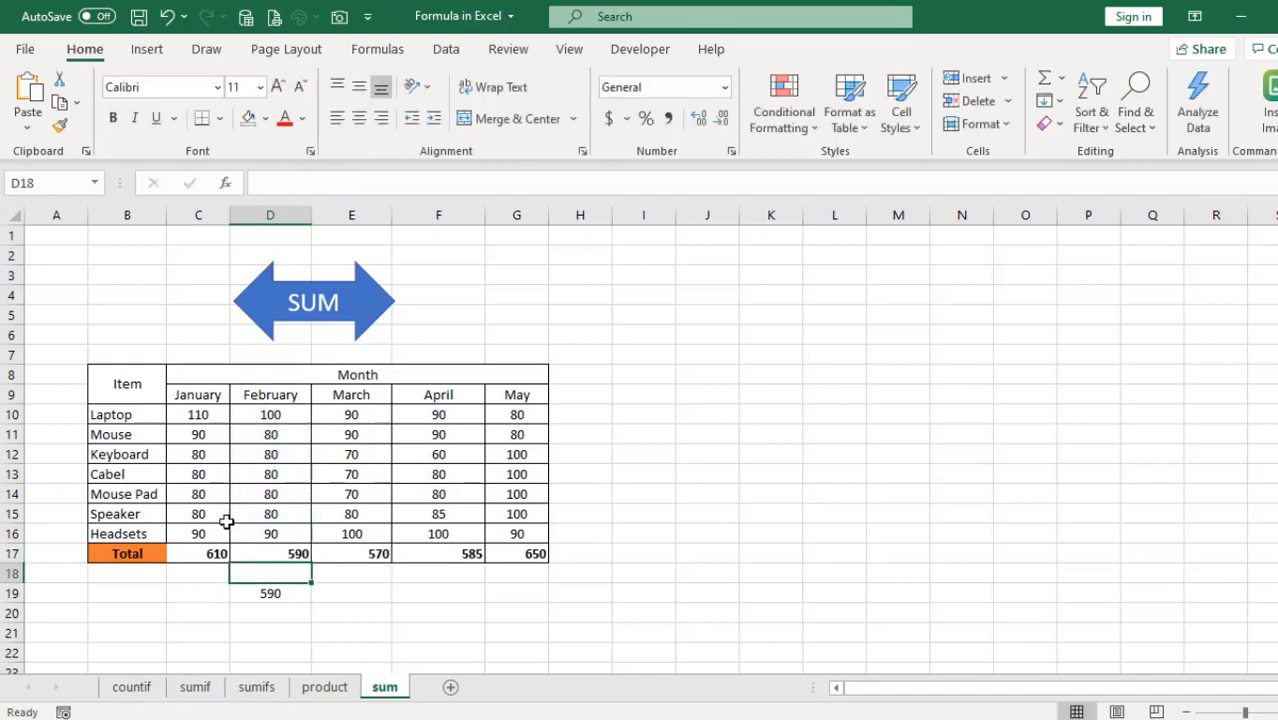
Step: Compare the formula in D17 with the plain number in D19, and delete the number from D19
{"action": "left_click", "coordinate": [287, 556]}
{"action": "left_click", "coordinate": [266, 597]}
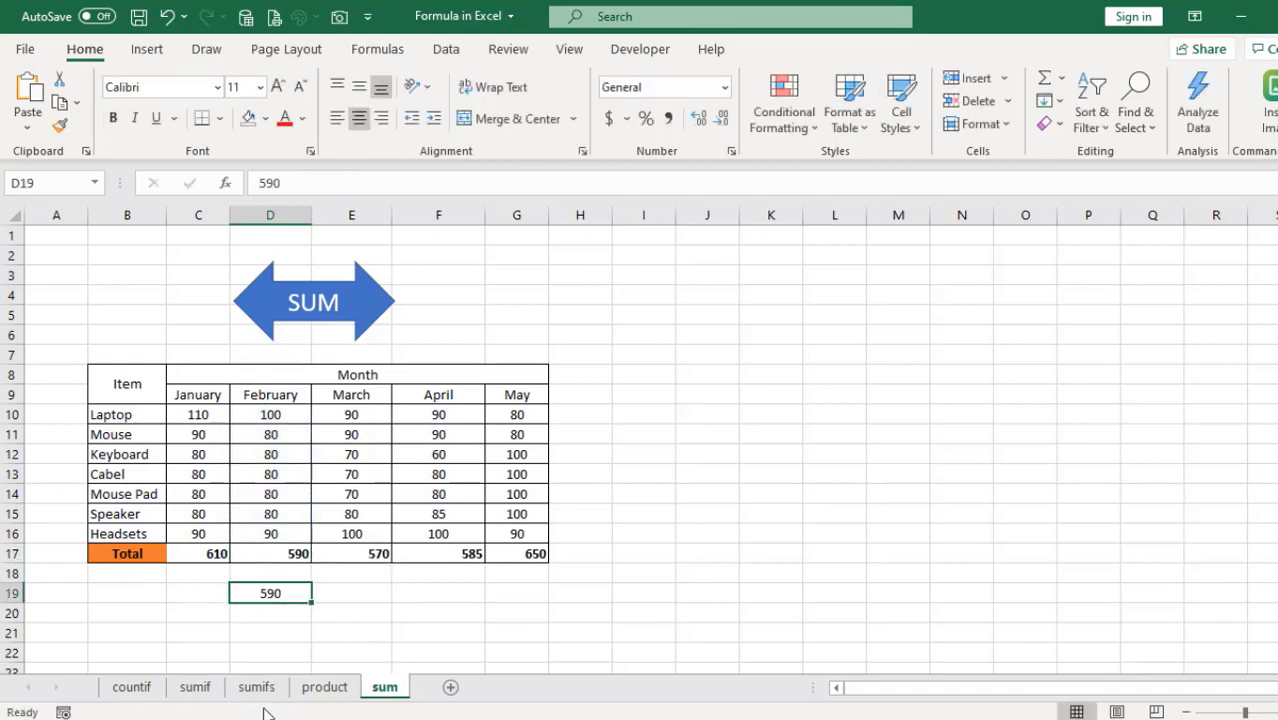
{"action": "left_click", "coordinate": [296, 558]}
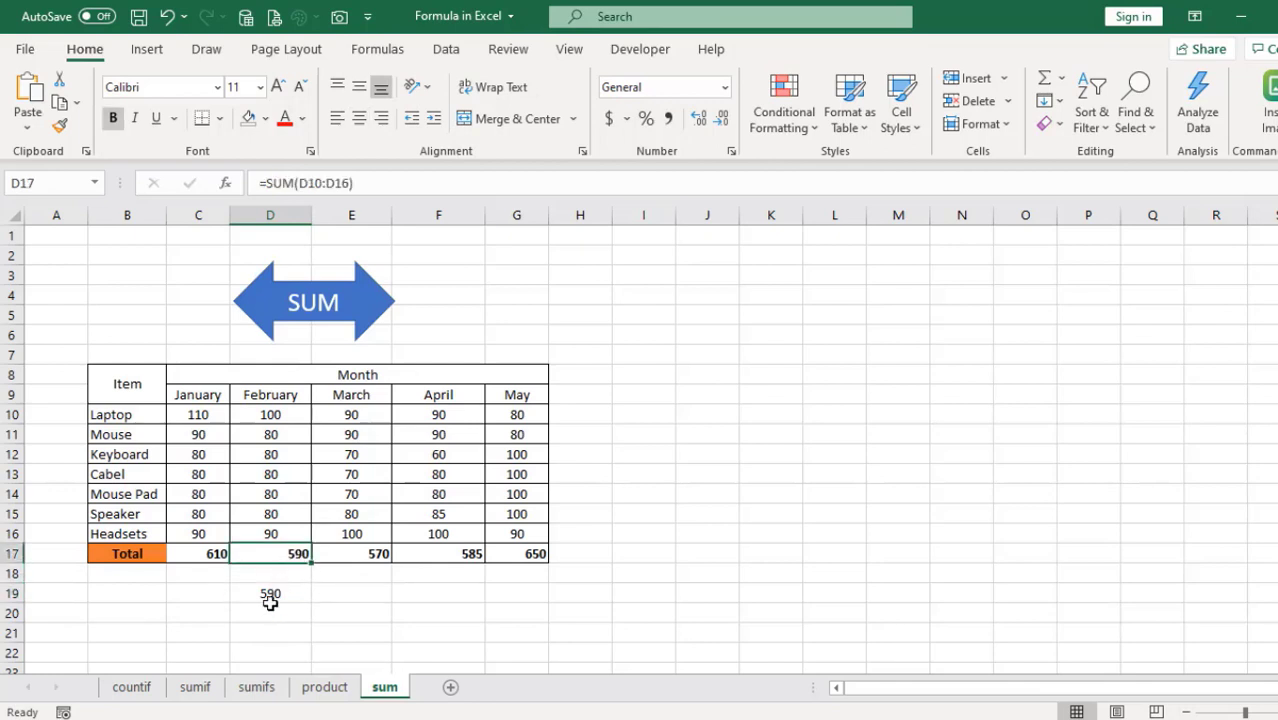
{"action": "left_click", "coordinate": [272, 592]}
{"action": "key", "text": "Delete"}
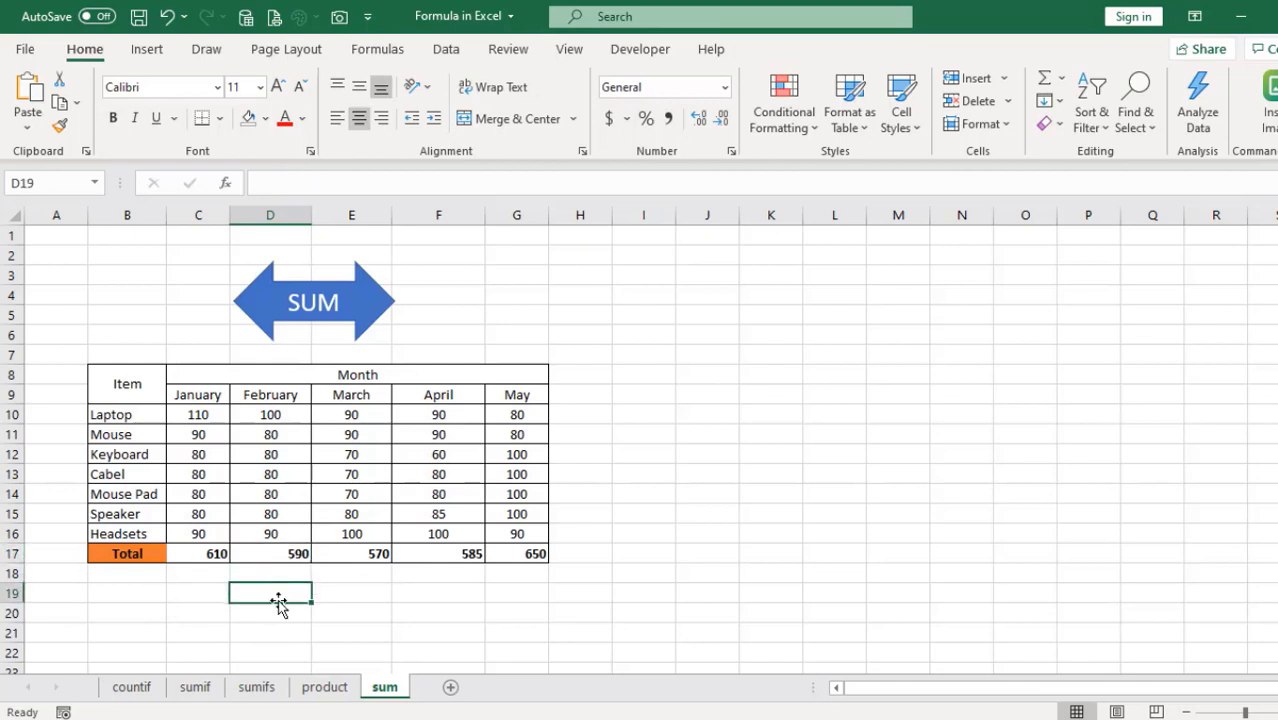
{"action": "left_click", "coordinate": [318, 601]}
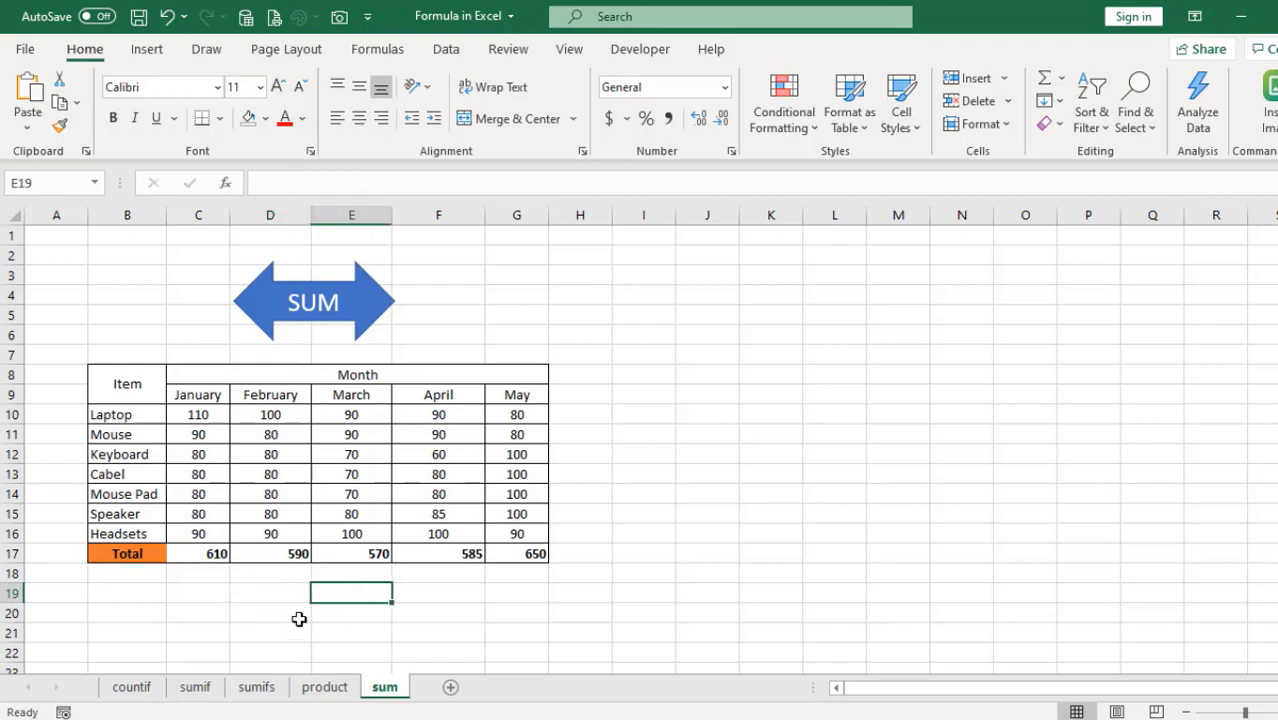
Step: Clear the February to May totals in D17:G17
{"action": "left_click", "coordinate": [299, 557]}
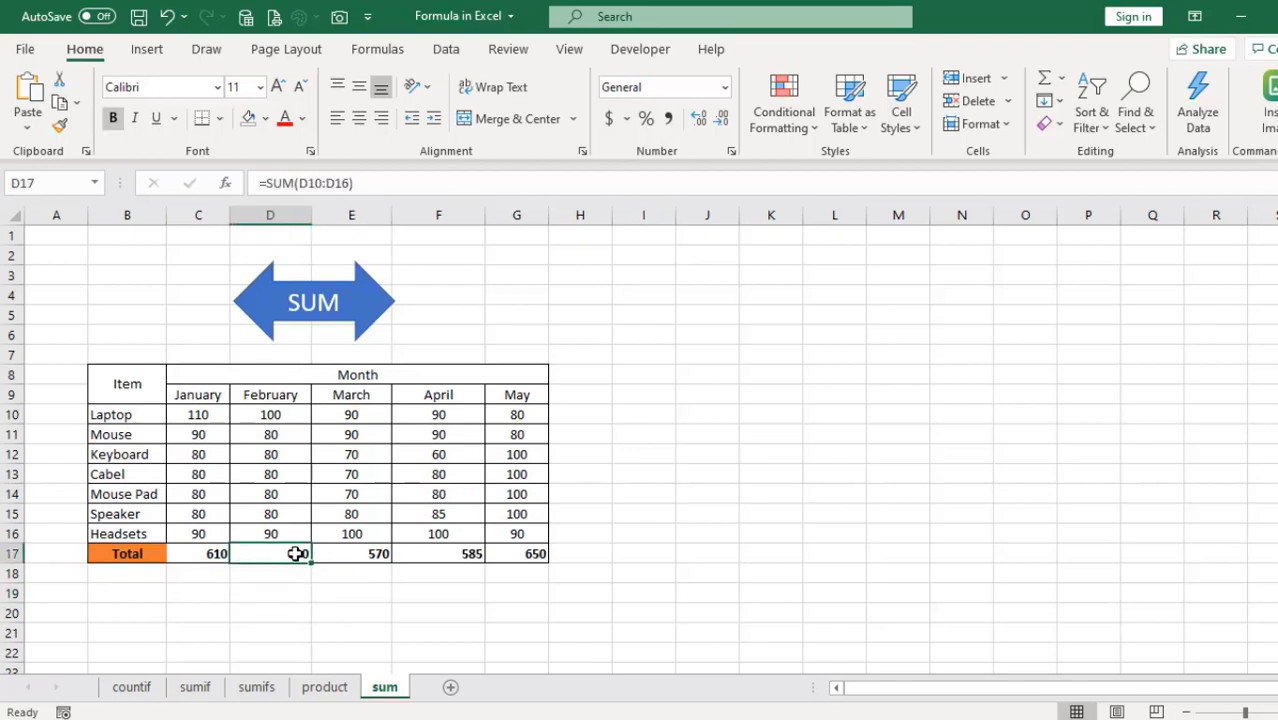
{"action": "left_click_drag", "start_coordinate": [300, 554], "coordinate": [496, 560]}
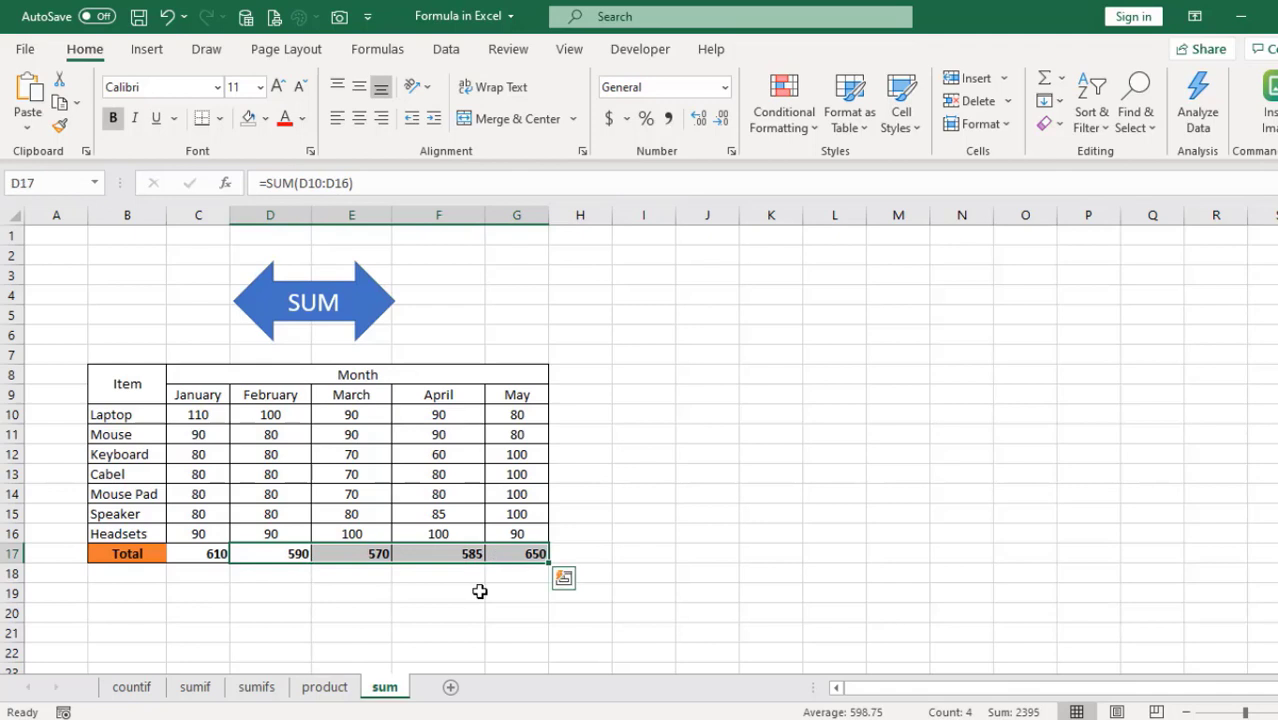
{"action": "key", "text": "Delete"}
Step: Use AutoSum in cell D17 to total the February column with =SUM(D10:D16)
{"action": "left_click", "coordinate": [282, 553]}
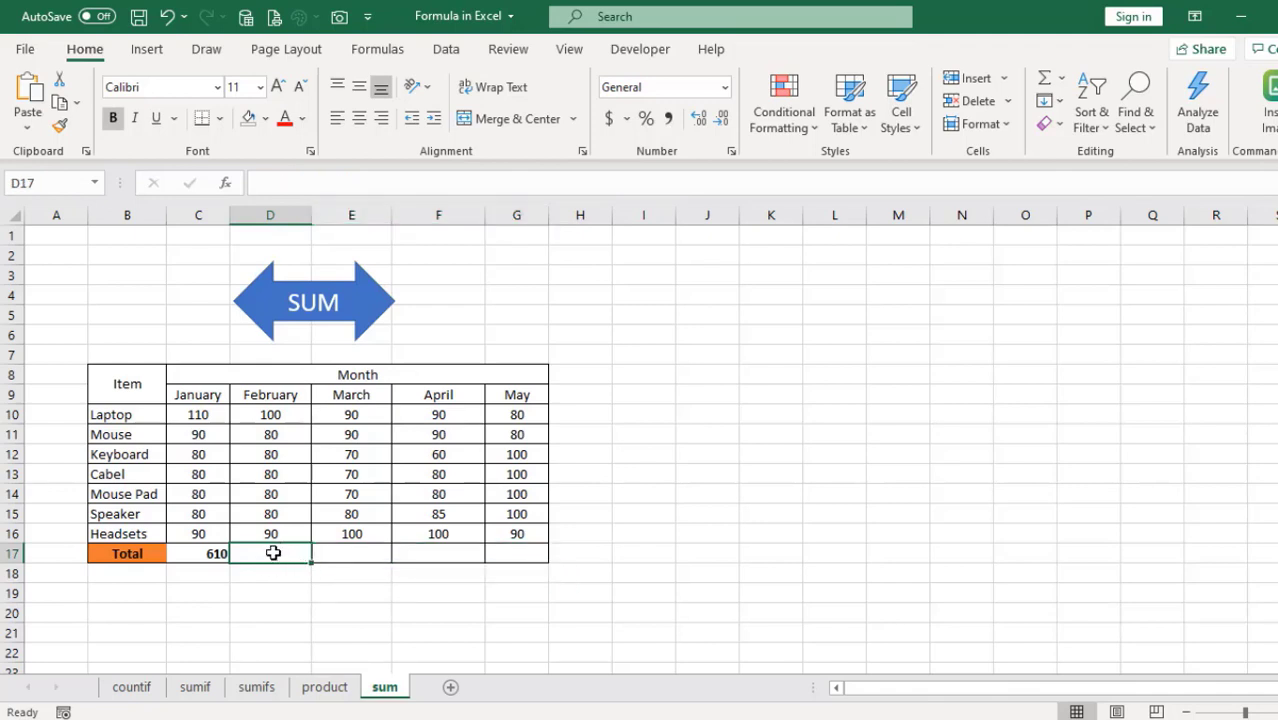
{"action": "key", "text": "alt"}
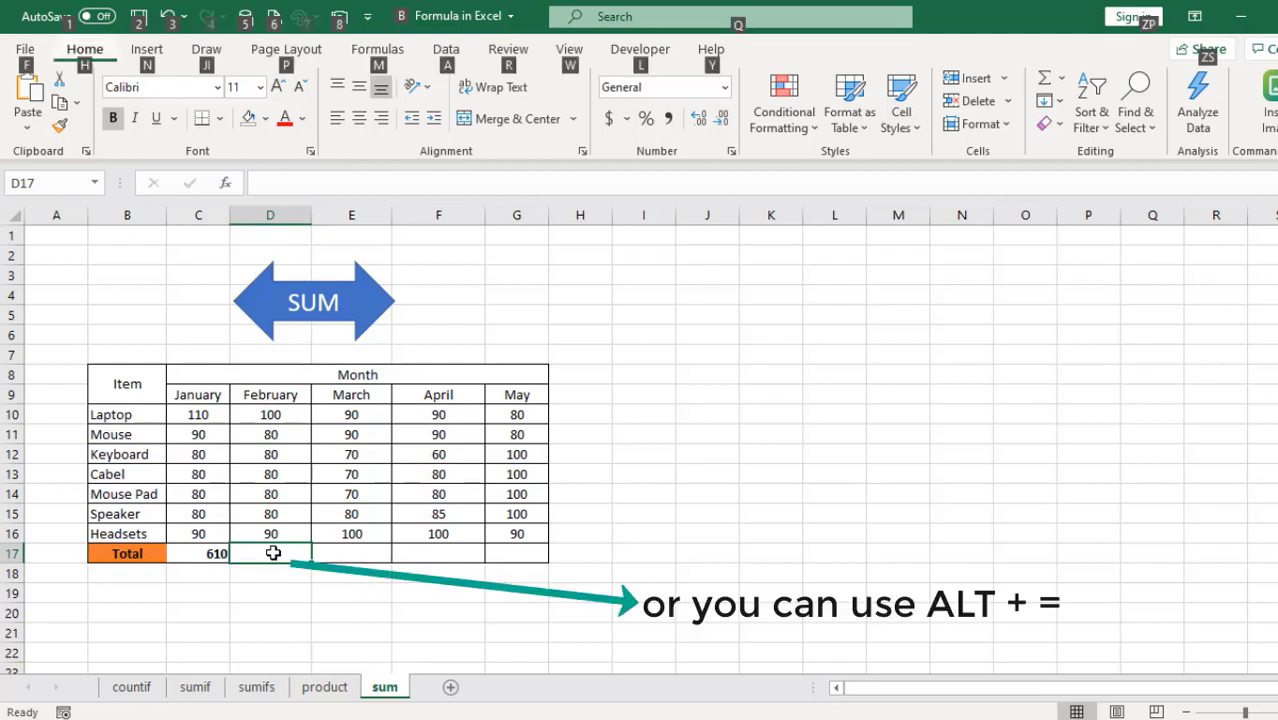
{"action": "left_click", "coordinate": [285, 591]}
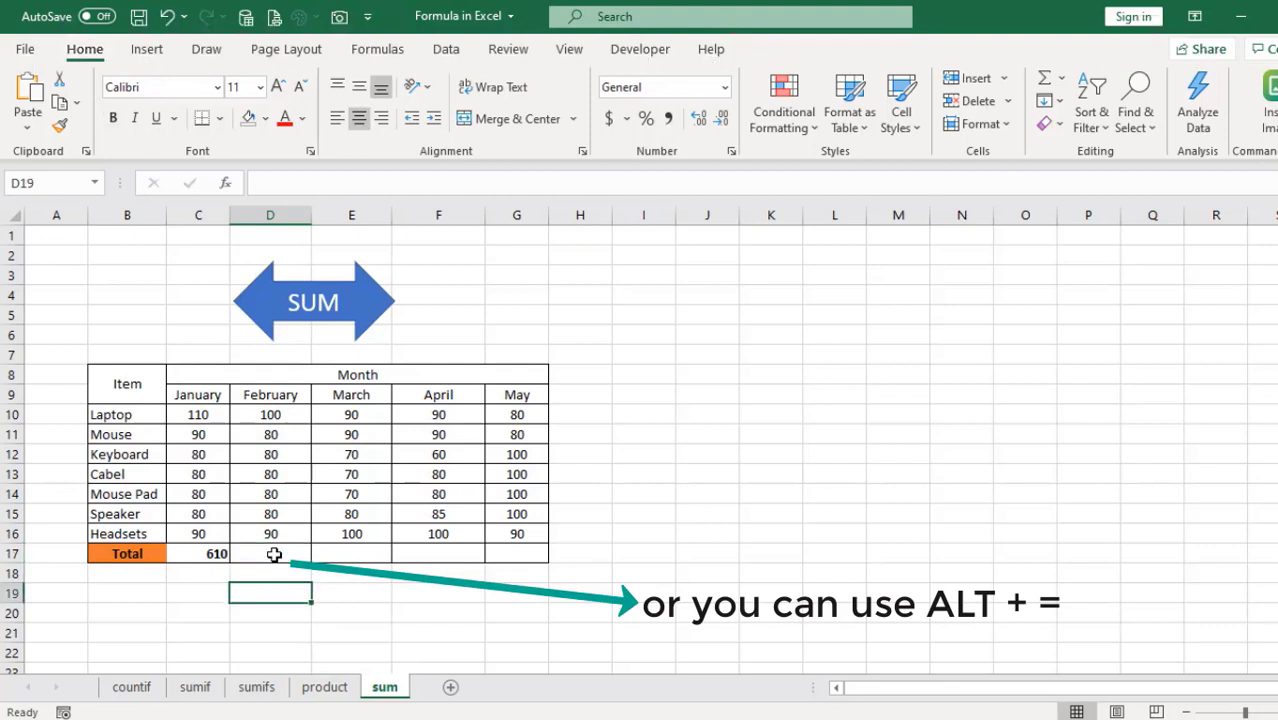
{"action": "left_click", "coordinate": [276, 554]}
{"action": "key", "text": "alt+equal"}
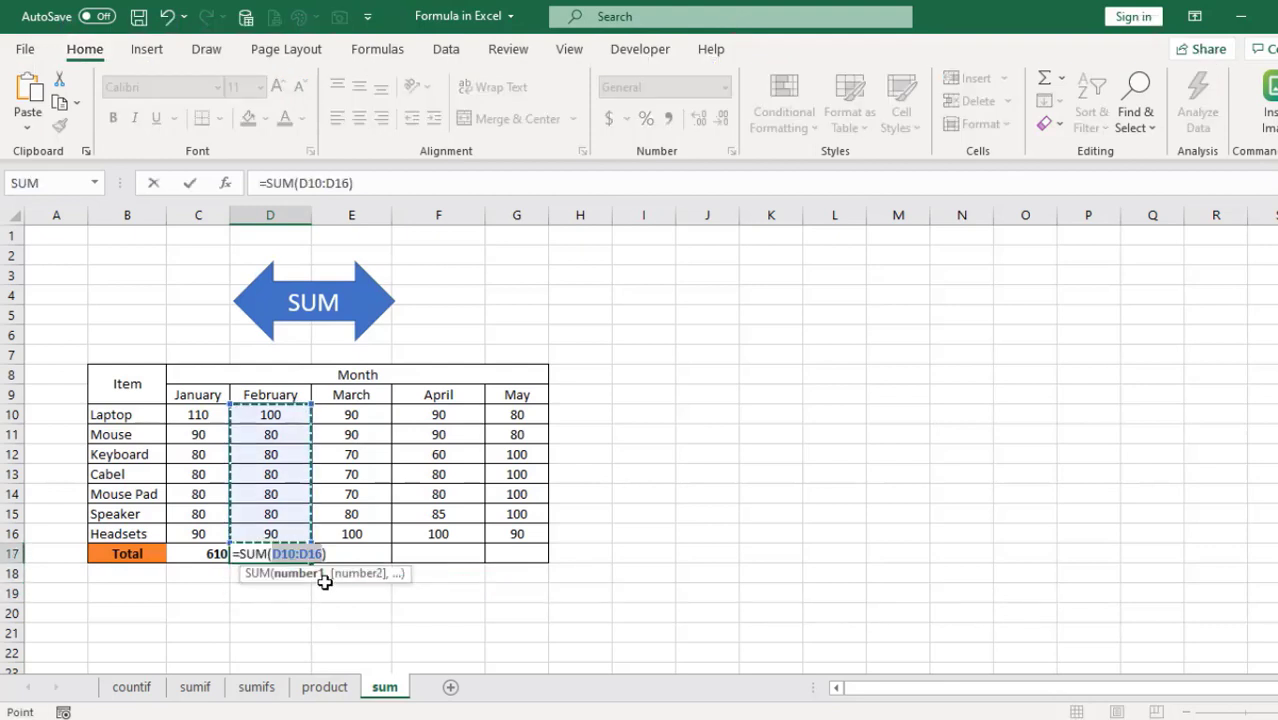
{"action": "key", "text": "Return"}
{"action": "left_click", "coordinate": [296, 556]}
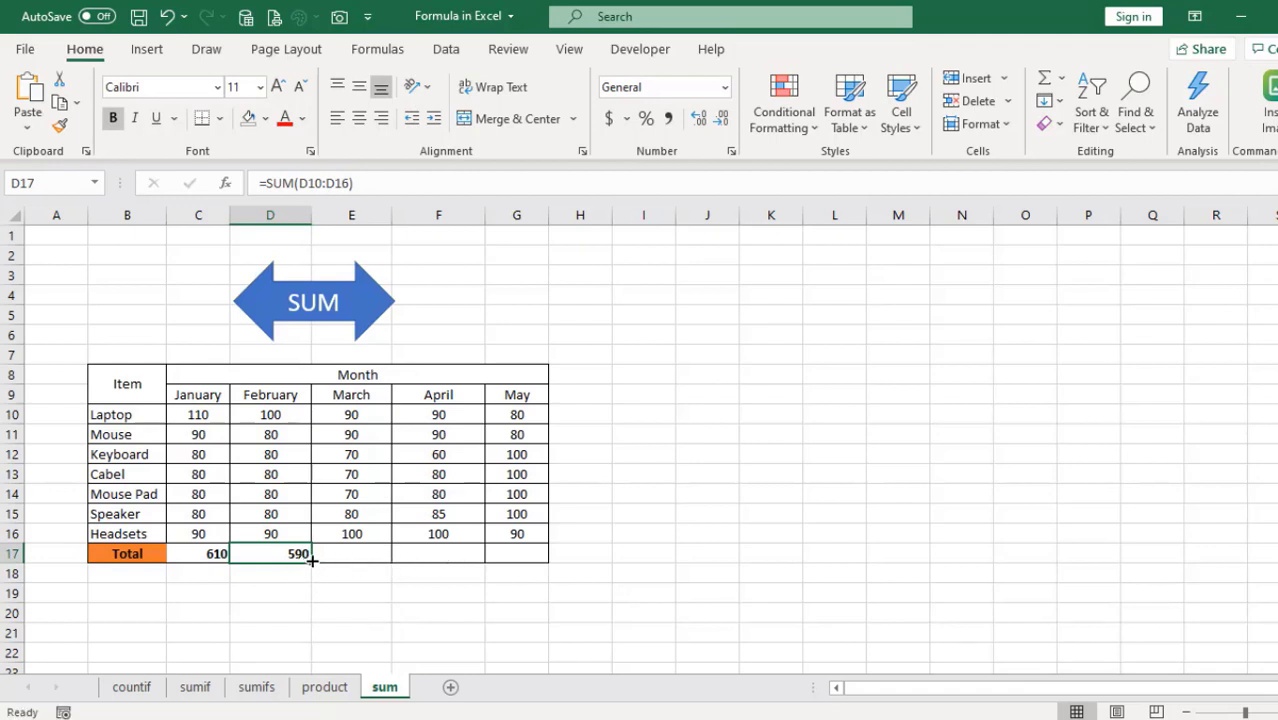
Step: Fill the February total formula from D17 across to G17 and check the March formula in E17
{"action": "left_click_drag", "start_coordinate": [312, 561], "coordinate": [540, 560]}
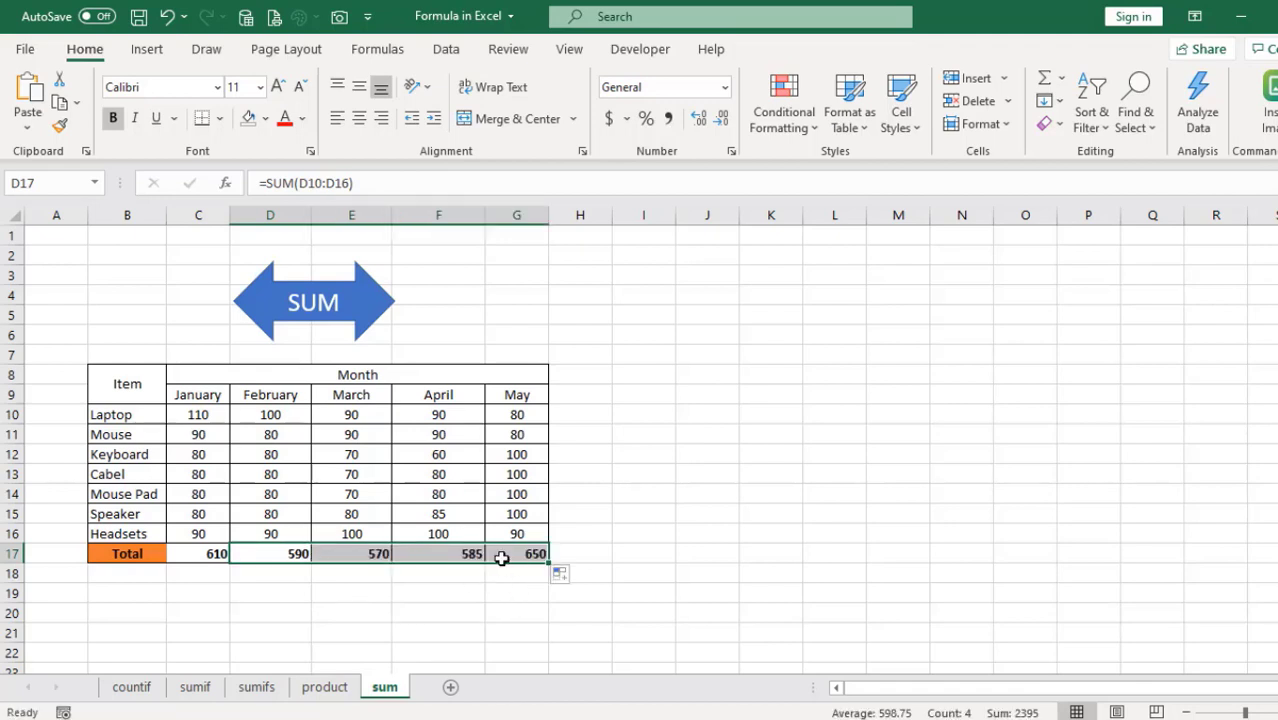
{"action": "left_click", "coordinate": [362, 577]}
{"action": "left_click", "coordinate": [365, 557]}
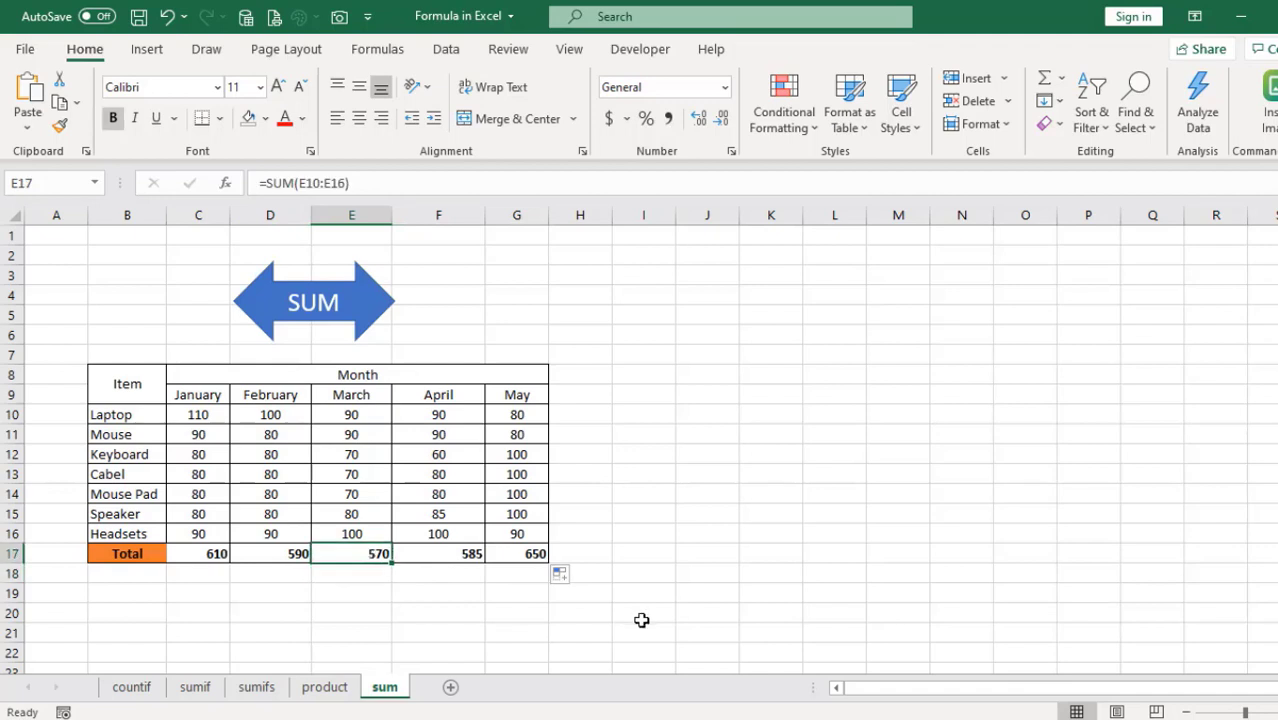
Step: Total the Laptop values from January to May in H10 with =sum(C10:G10)
{"action": "left_click", "coordinate": [576, 418]}
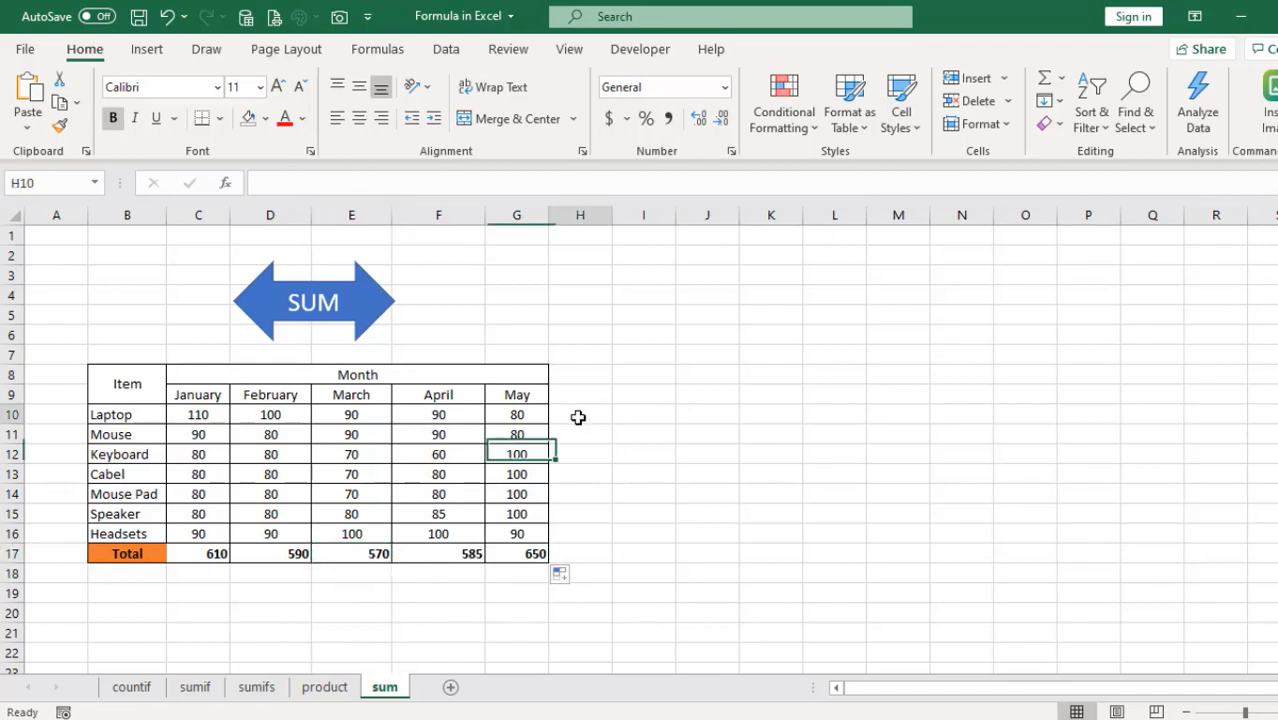
{"action": "left_click", "coordinate": [200, 416]}
{"action": "left_click", "coordinate": [287, 420]}
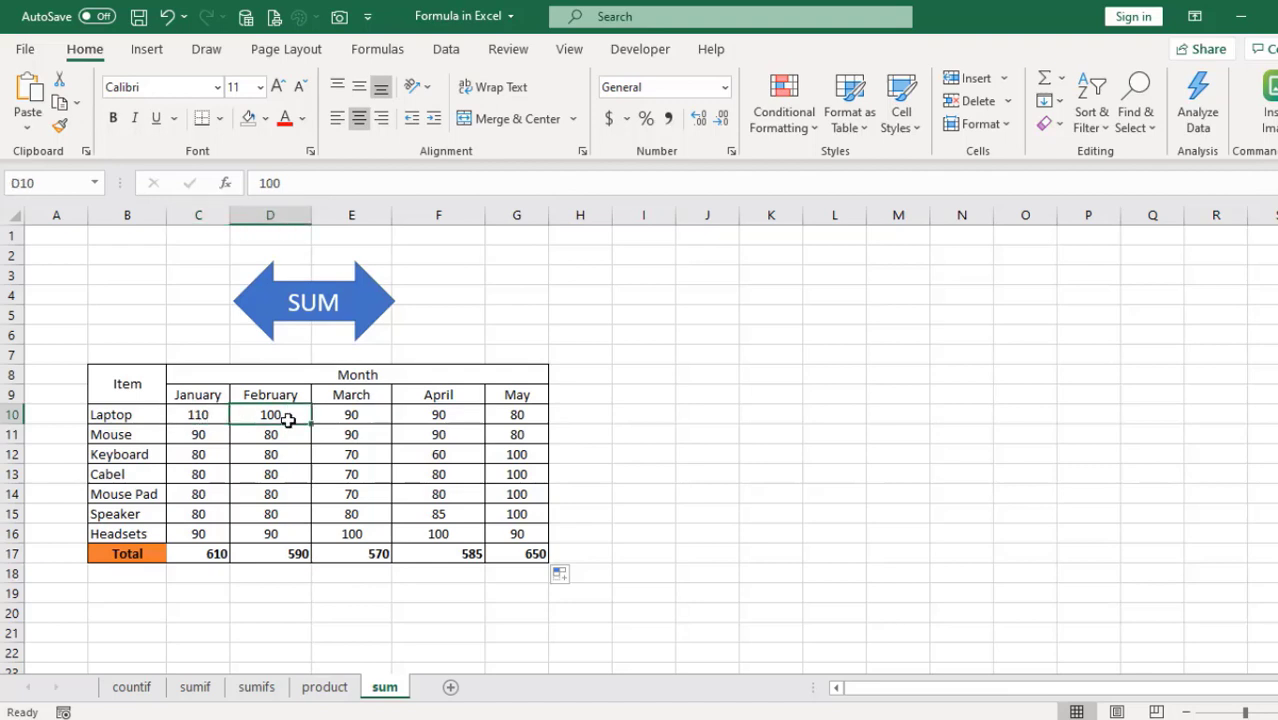
{"action": "left_click", "coordinate": [355, 416]}
{"action": "left_click", "coordinate": [436, 412]}
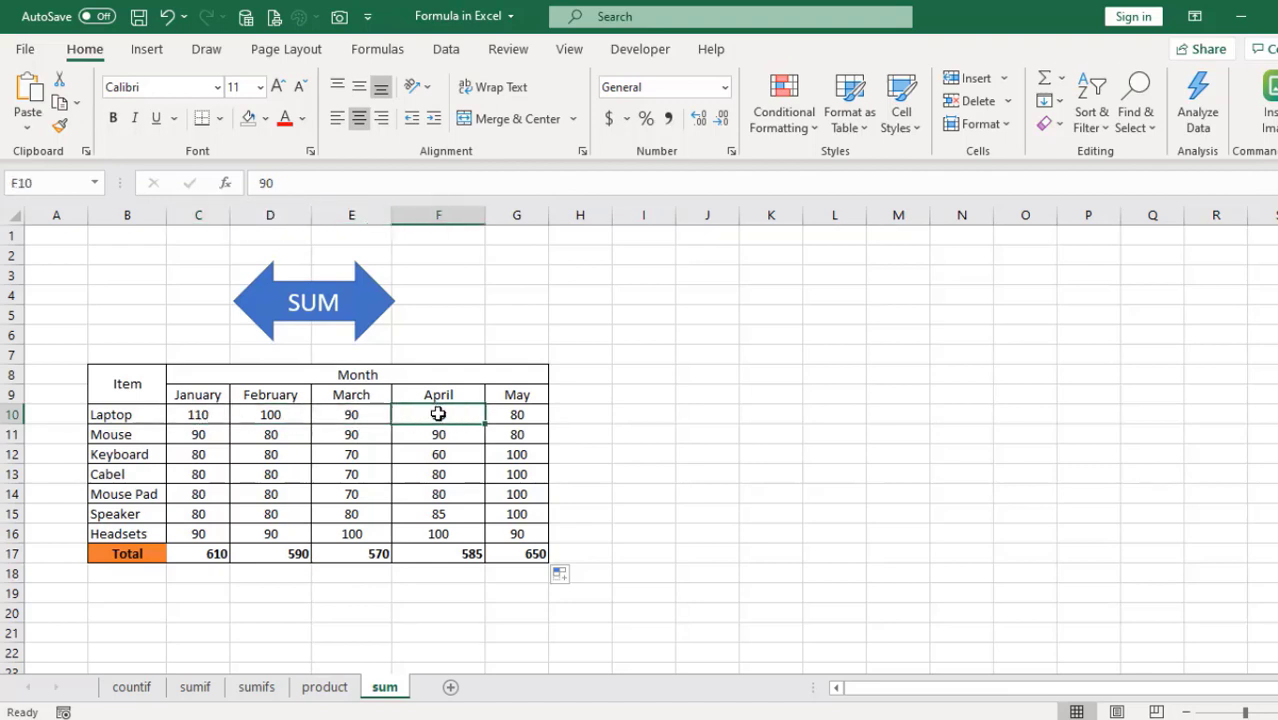
{"action": "left_click", "coordinate": [530, 416]}
{"action": "left_click", "coordinate": [587, 416]}
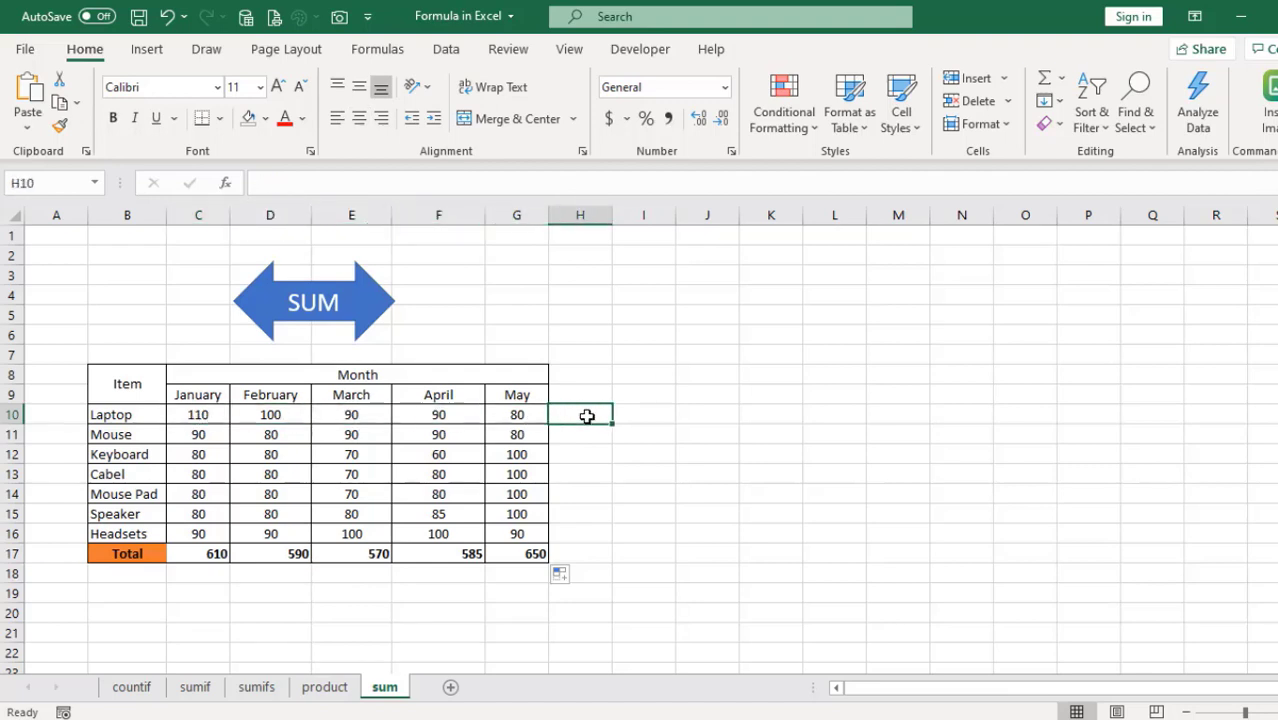
{"action": "type", "text": "=s"}
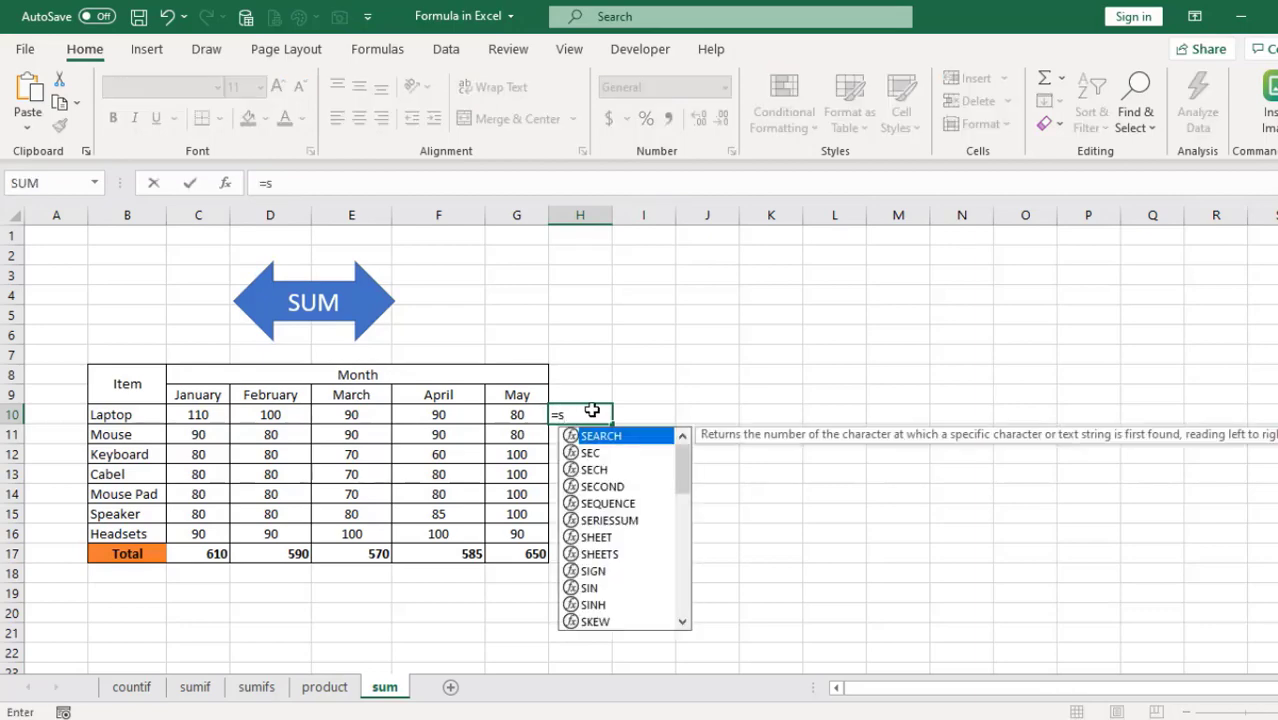
{"action": "type", "text": "um("}
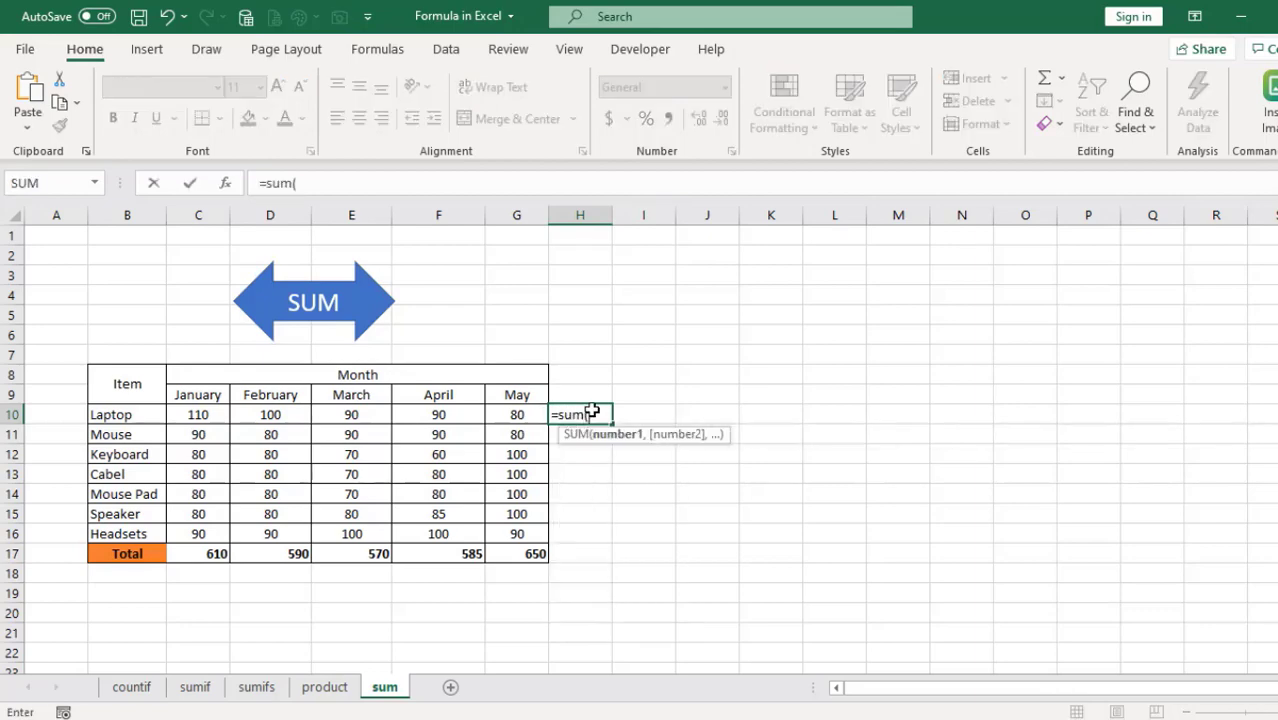
{"action": "left_click_drag", "start_coordinate": [190, 416], "coordinate": [519, 421]}
{"action": "type", "text": ")"}
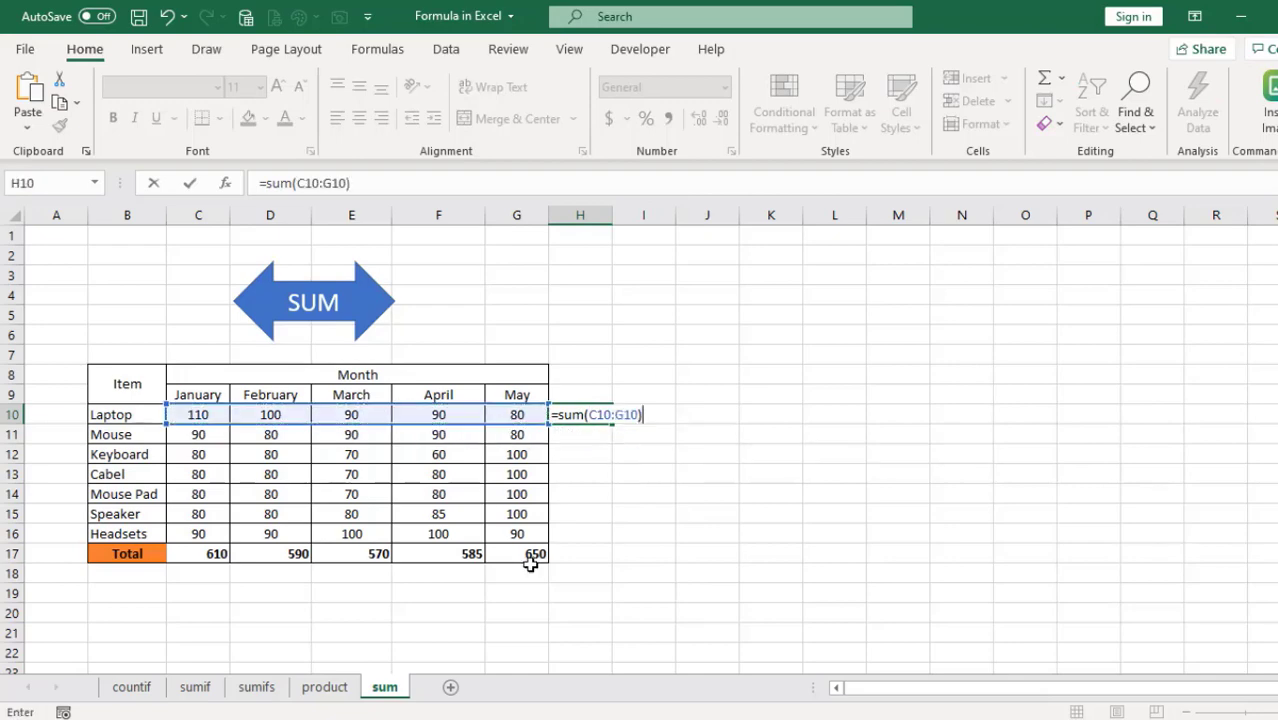
{"action": "key", "text": "Return"}
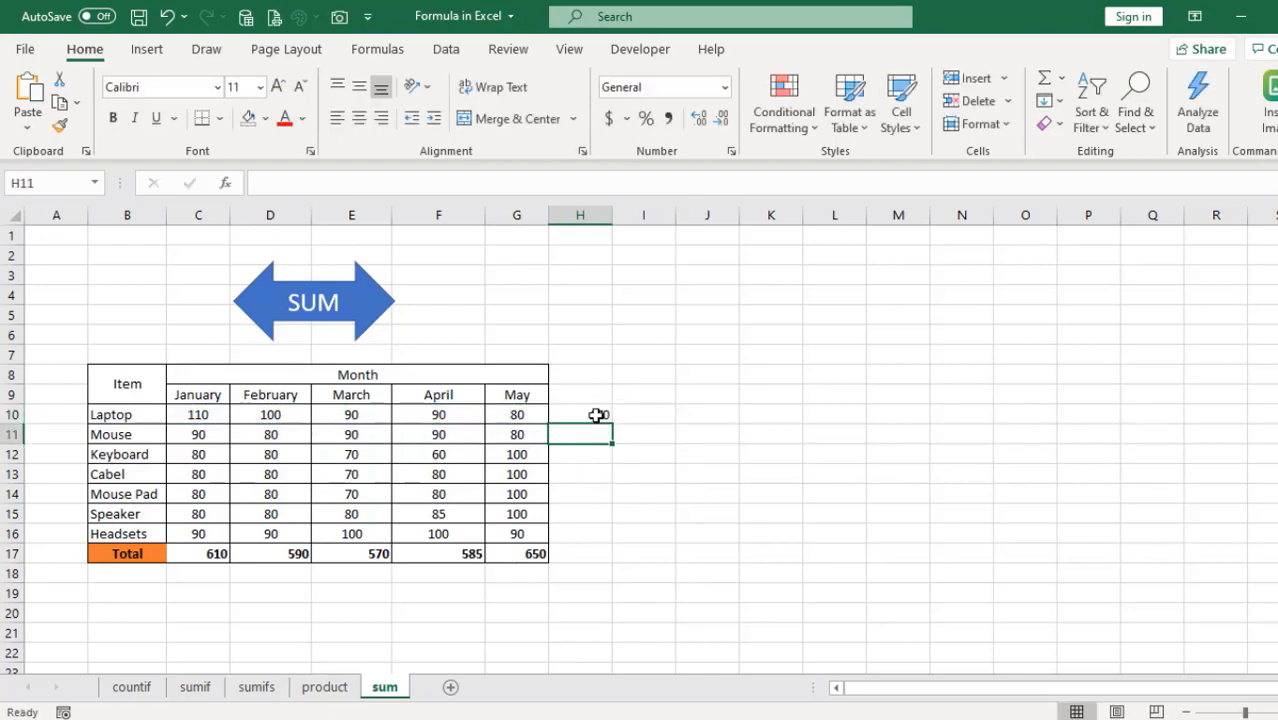
Step: Fill the row total from H10 down to H16 and check the Mouse row's formula in H11 against its monthly values
{"action": "left_click", "coordinate": [595, 414]}
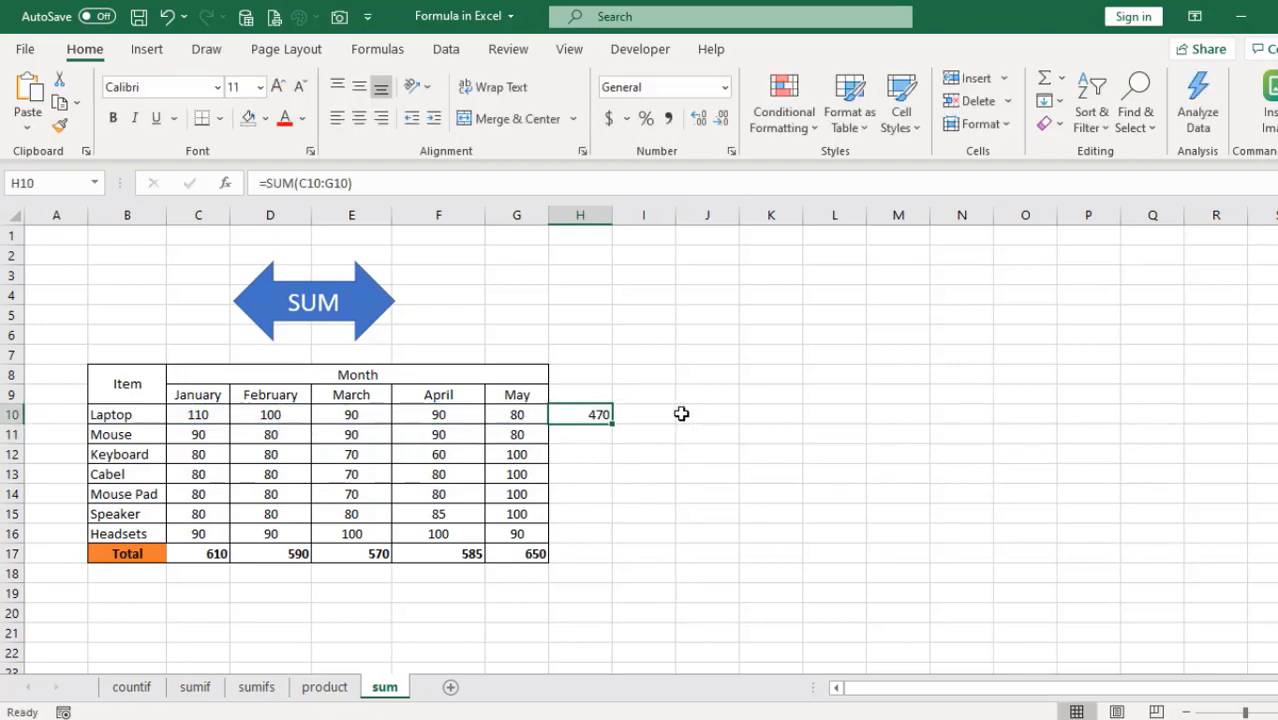
{"action": "double_click", "coordinate": [611, 424]}
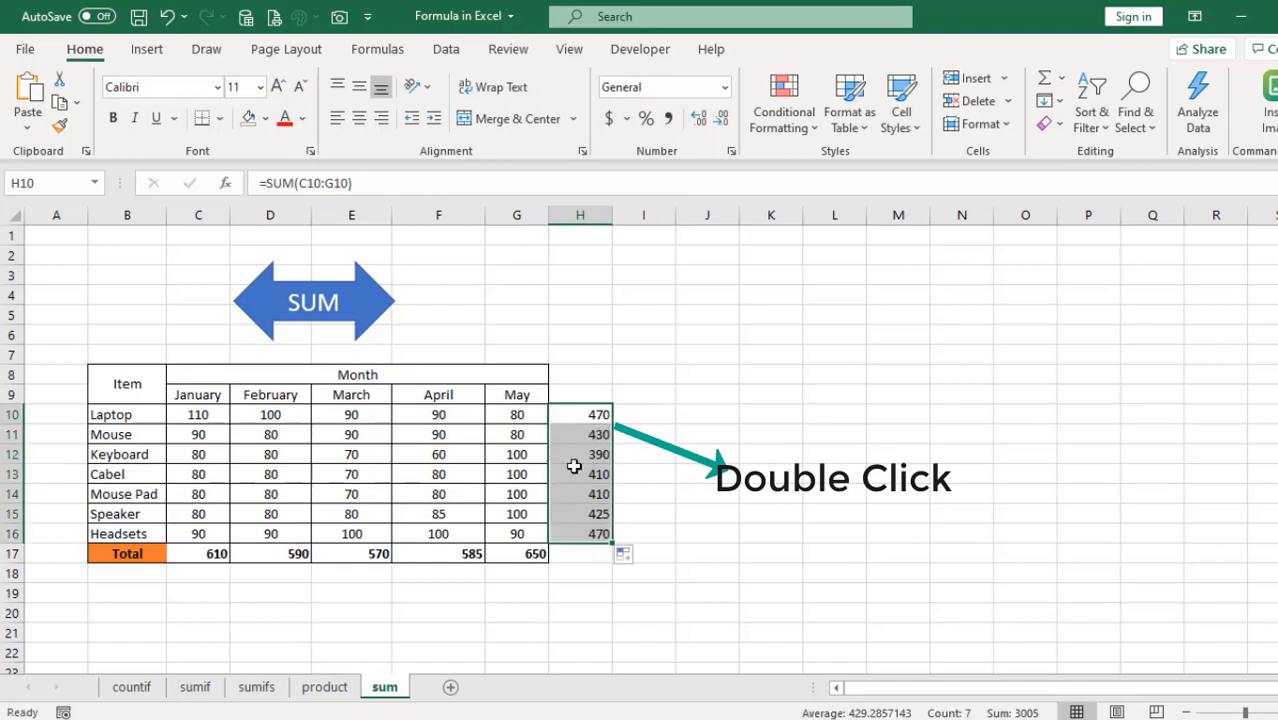
{"action": "left_click", "coordinate": [220, 436]}
{"action": "left_click", "coordinate": [283, 440]}
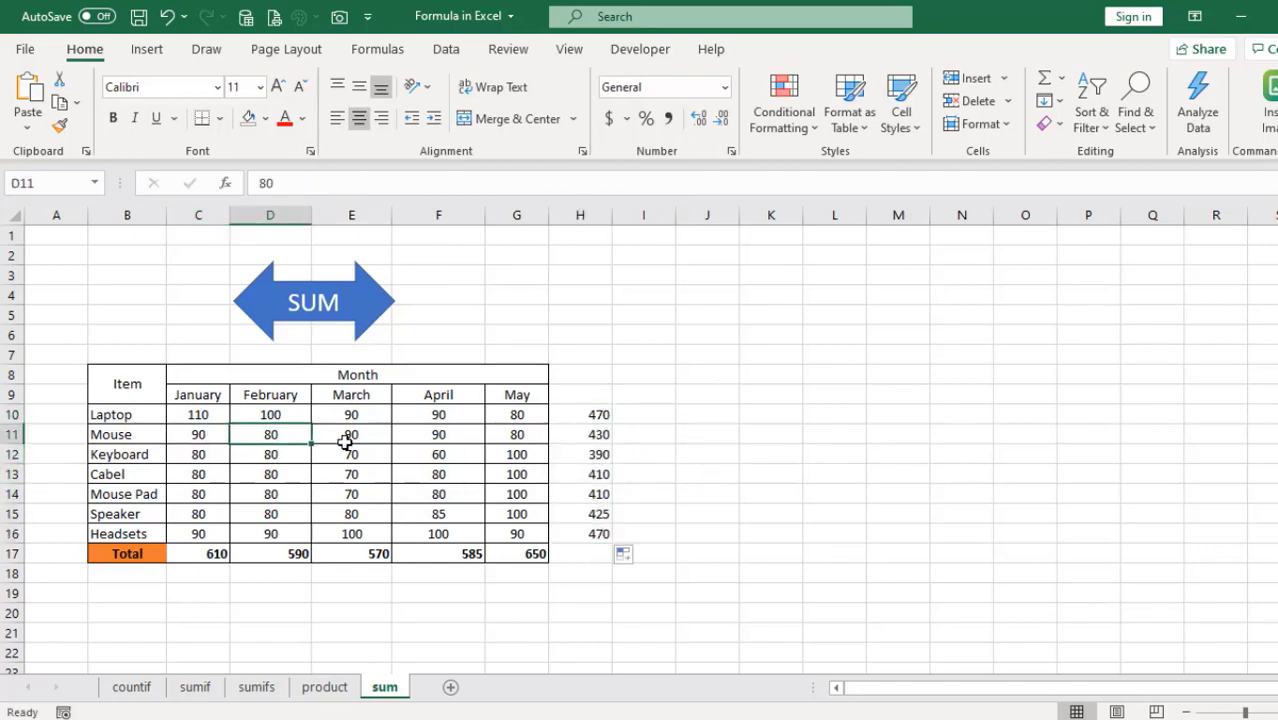
{"action": "left_click", "coordinate": [350, 438]}
{"action": "left_click", "coordinate": [437, 437]}
{"action": "left_click", "coordinate": [518, 440]}
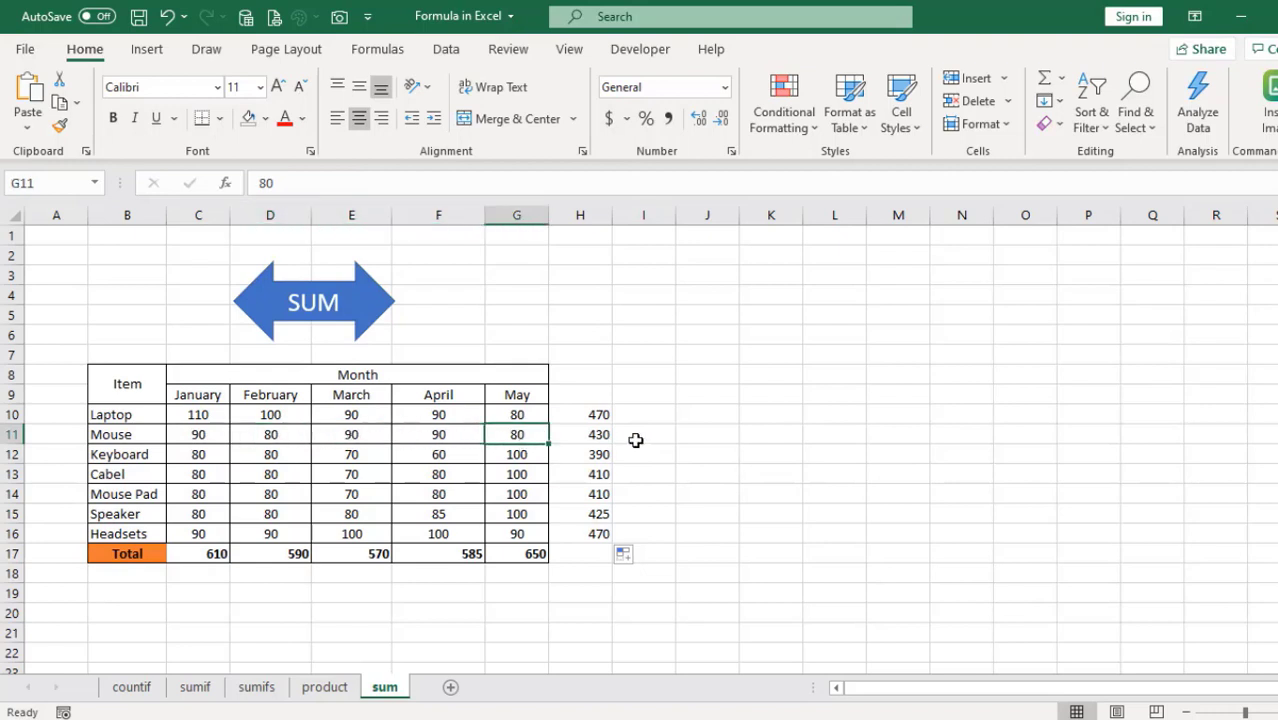
{"action": "left_click", "coordinate": [605, 434]}
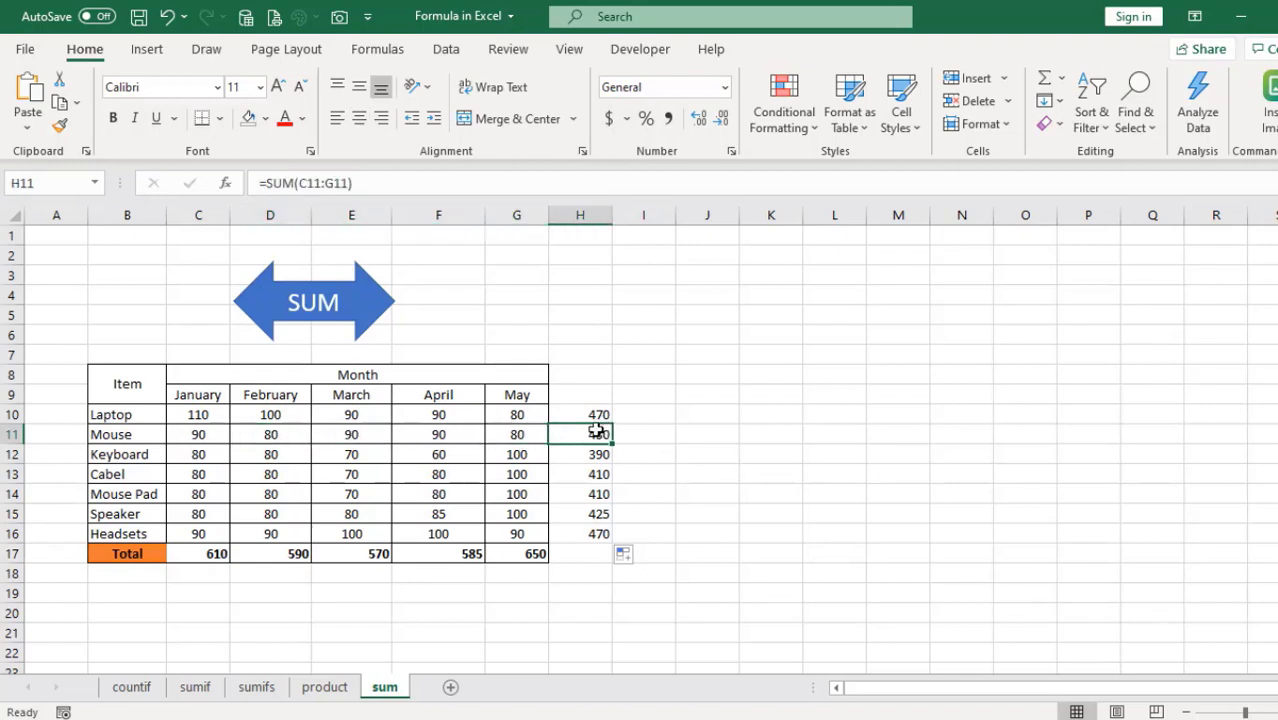
Step: Clear the item totals in H10:H16 and total the Laptop row again in H10 using AutoSum with =SUM(C10:G10)
{"action": "left_click_drag", "start_coordinate": [599, 417], "coordinate": [597, 520]}
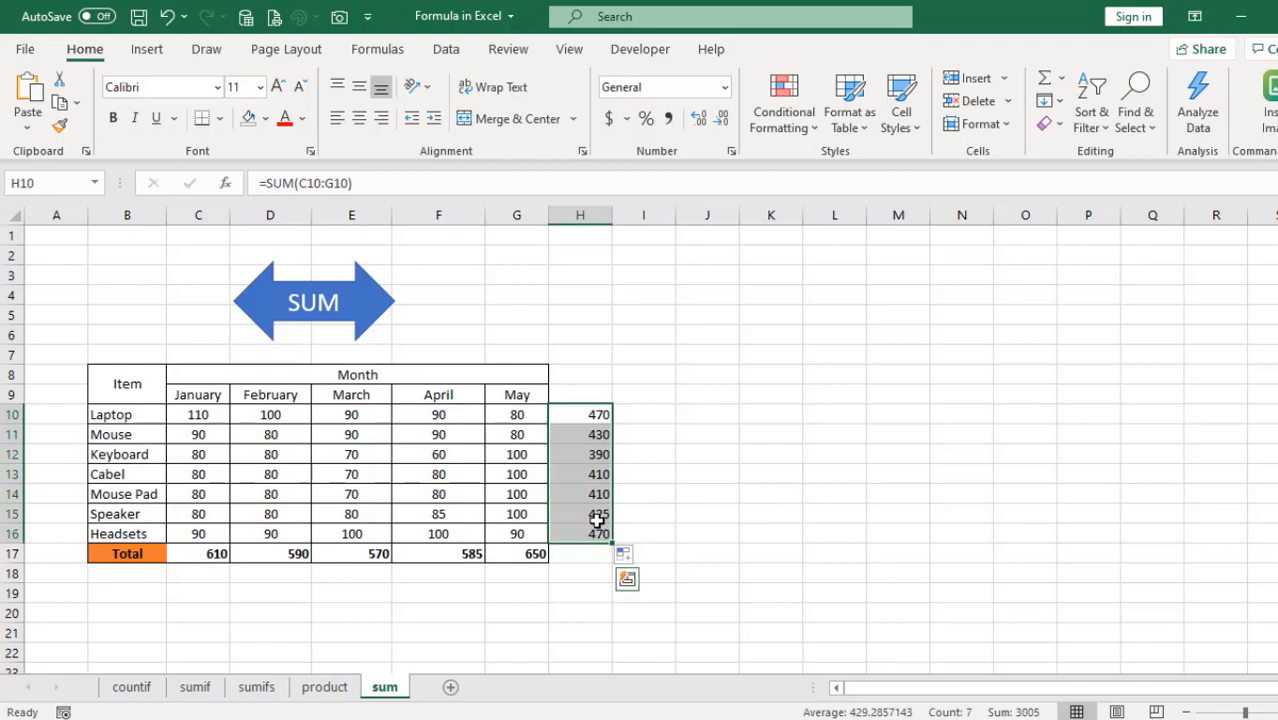
{"action": "key", "text": "Delete"}
{"action": "left_click", "coordinate": [580, 414]}
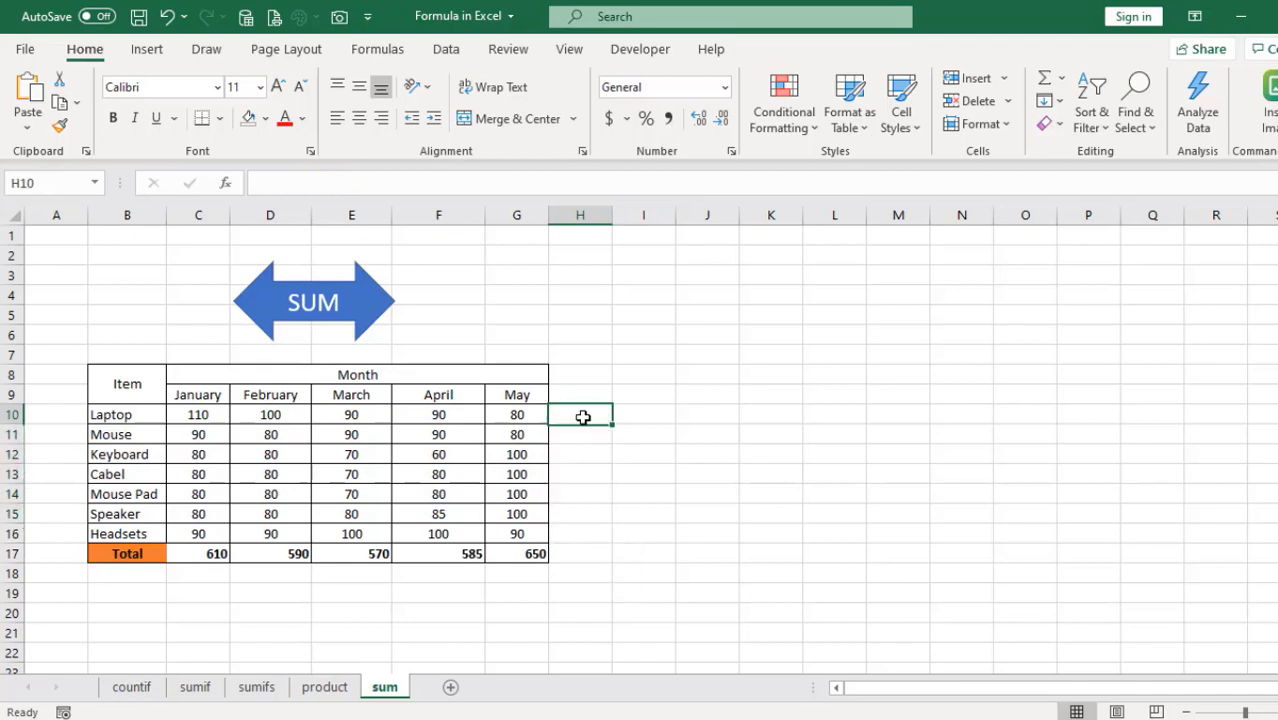
{"action": "key", "text": "alt+equal"}
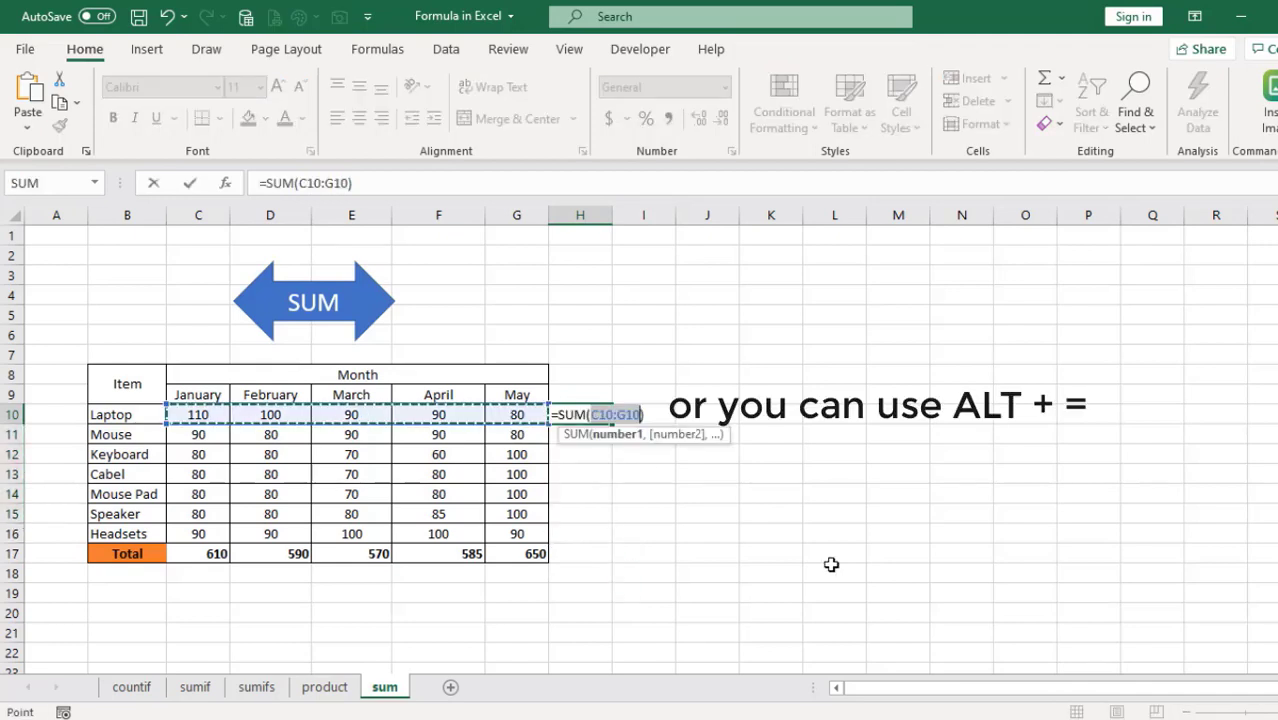
{"action": "key", "text": "Return"}
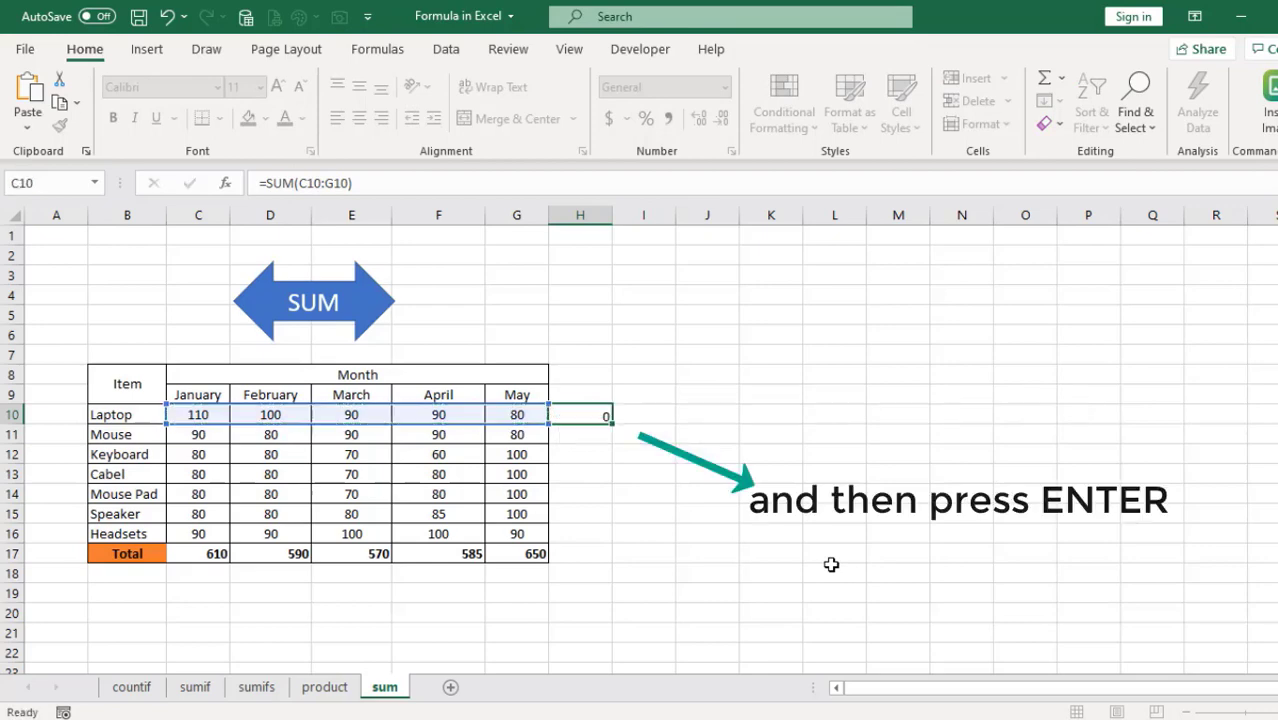
Step: Fill the AutoSum formula from H10 down to H16 and select the item totals in H10:H16
{"action": "left_click", "coordinate": [593, 413]}
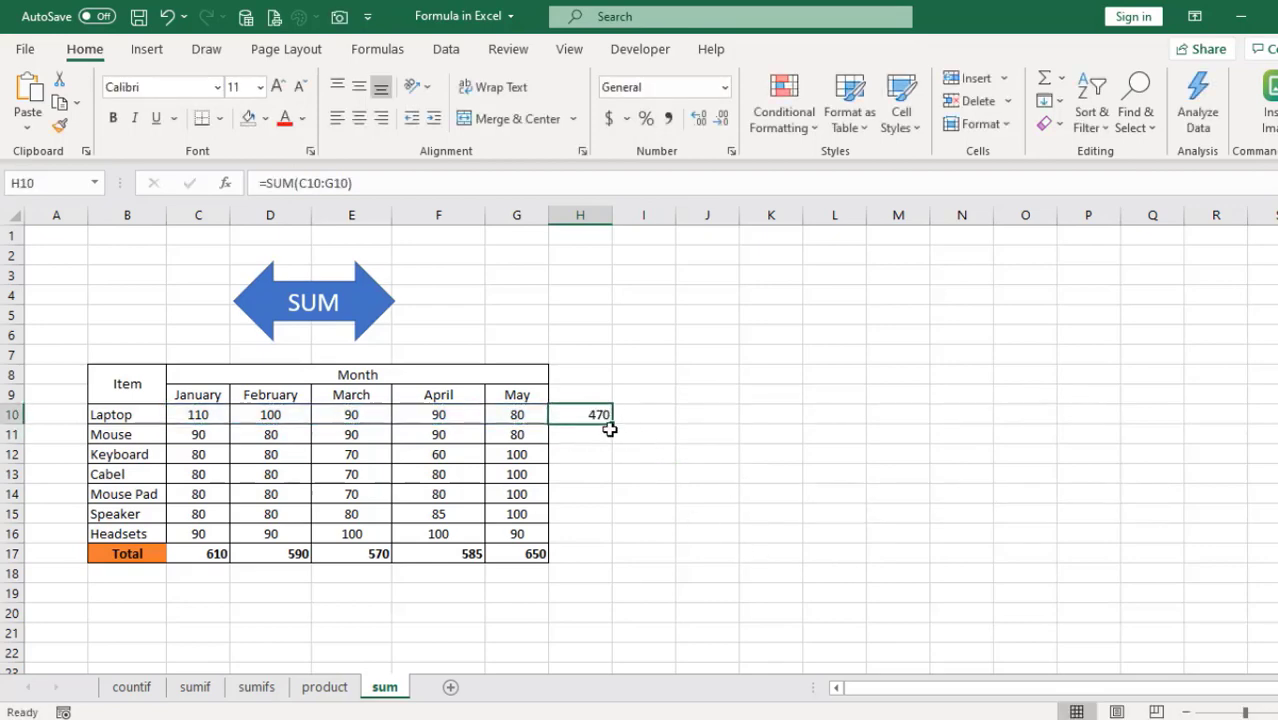
{"action": "double_click", "coordinate": [613, 423]}
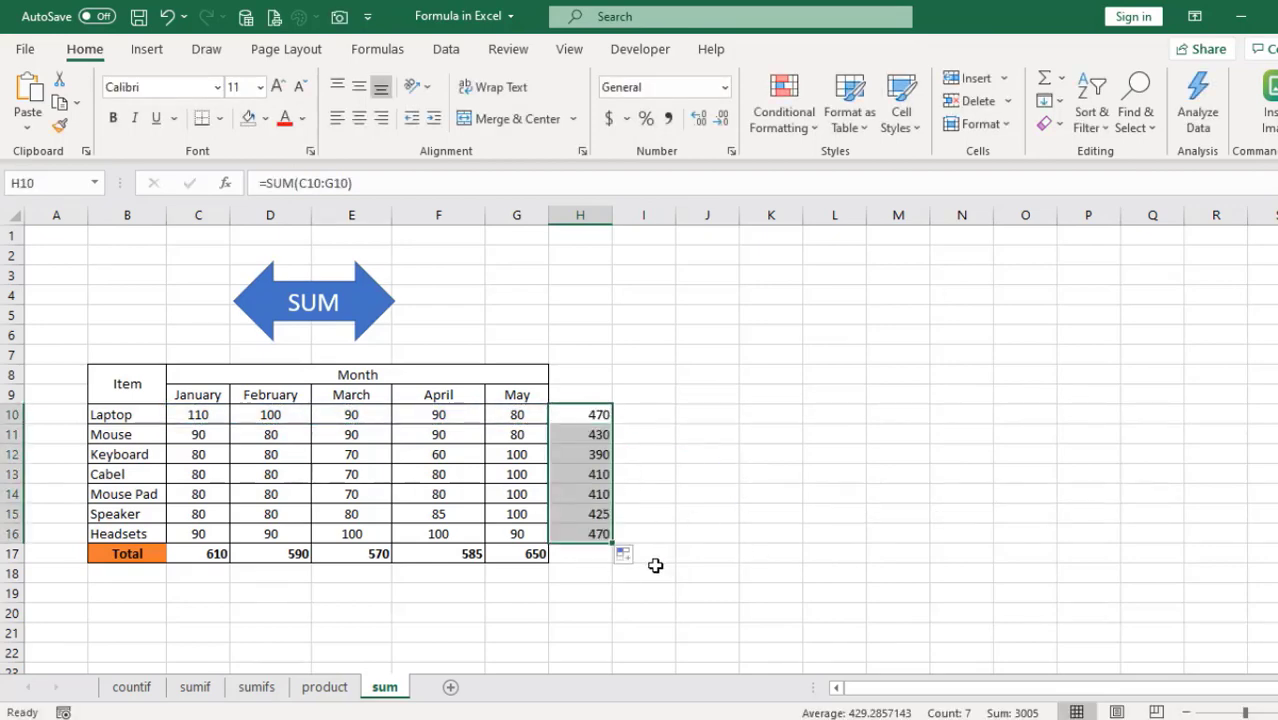
{"action": "left_click", "coordinate": [732, 550]}
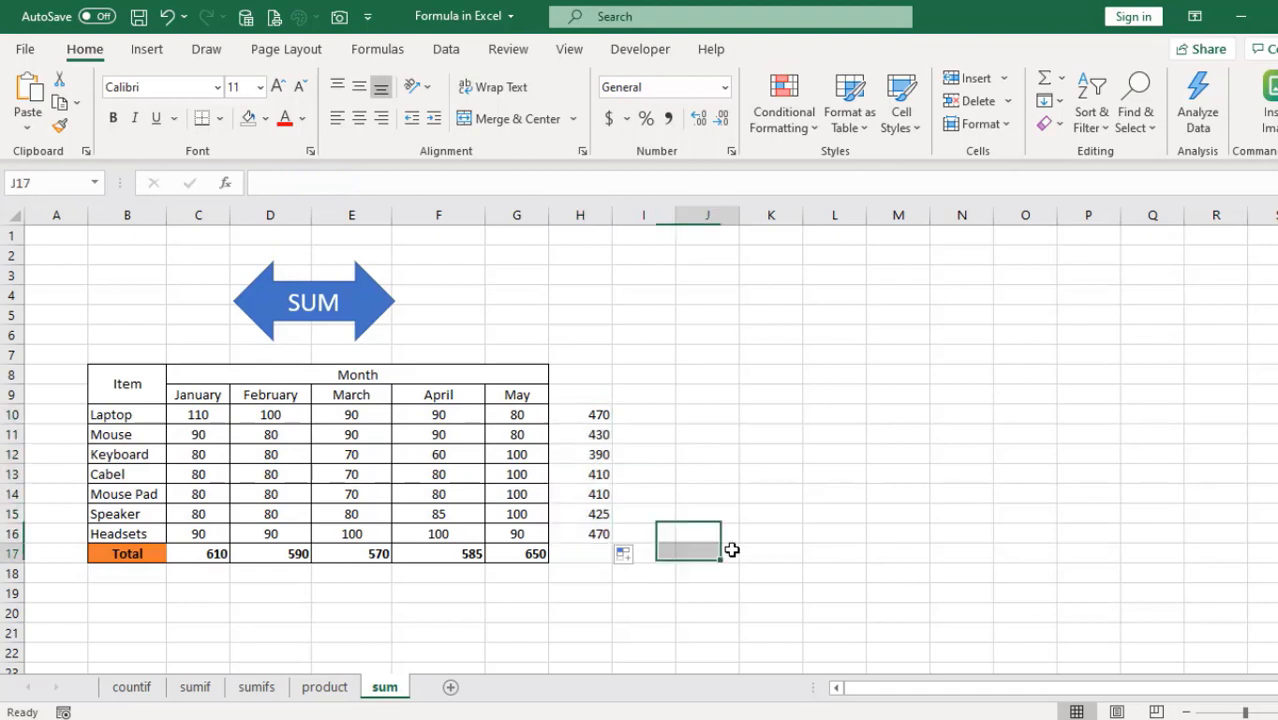
{"action": "left_click", "coordinate": [589, 421]}
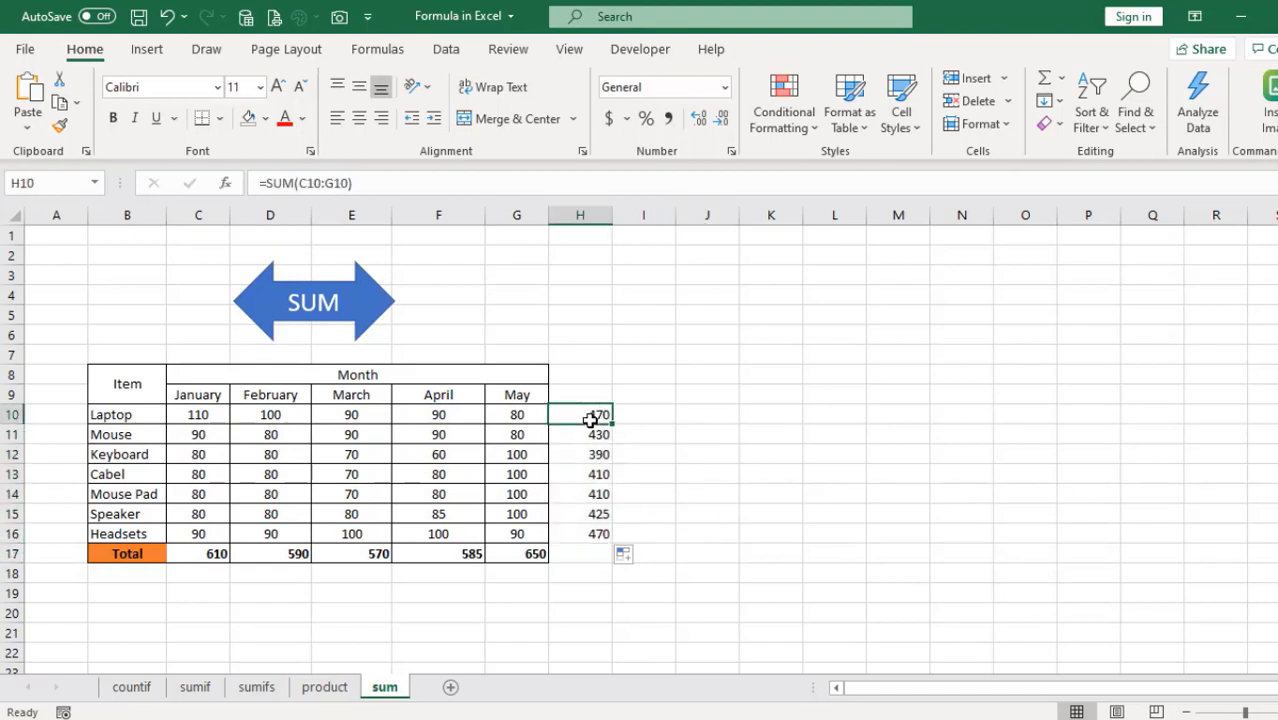
{"action": "left_click_drag", "start_coordinate": [590, 421], "coordinate": [590, 535]}
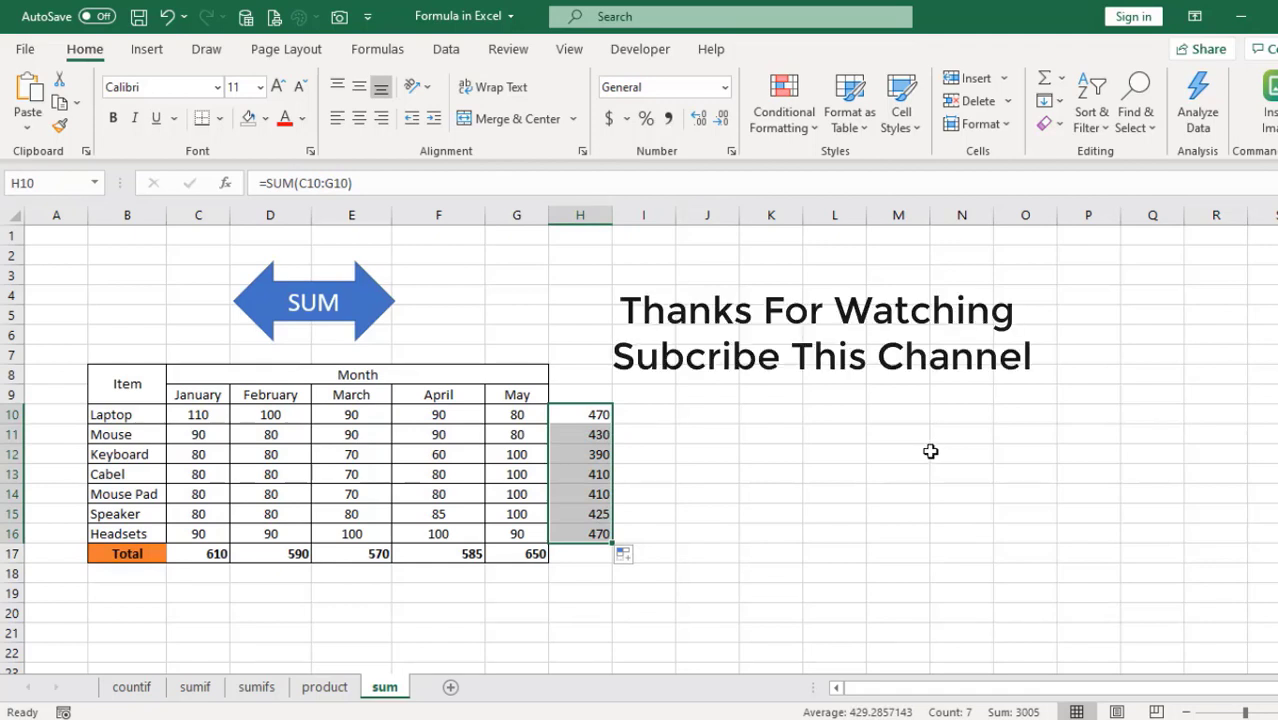
{"action": "left_click_drag", "start_coordinate": [926, 451], "coordinate": [885, 472]}
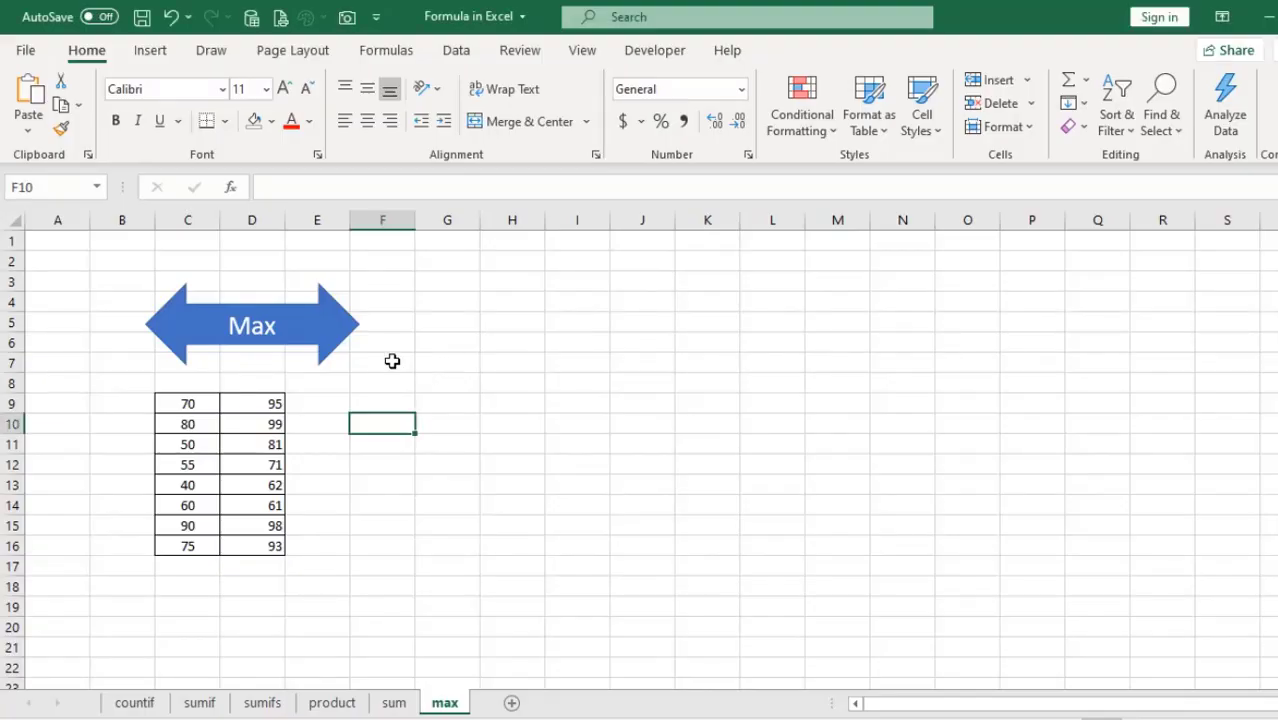
Step: Find the highest score on the max sheet by entering =MAX(C9:D16) in cell F10
{"action": "left_click", "coordinate": [234, 320]}
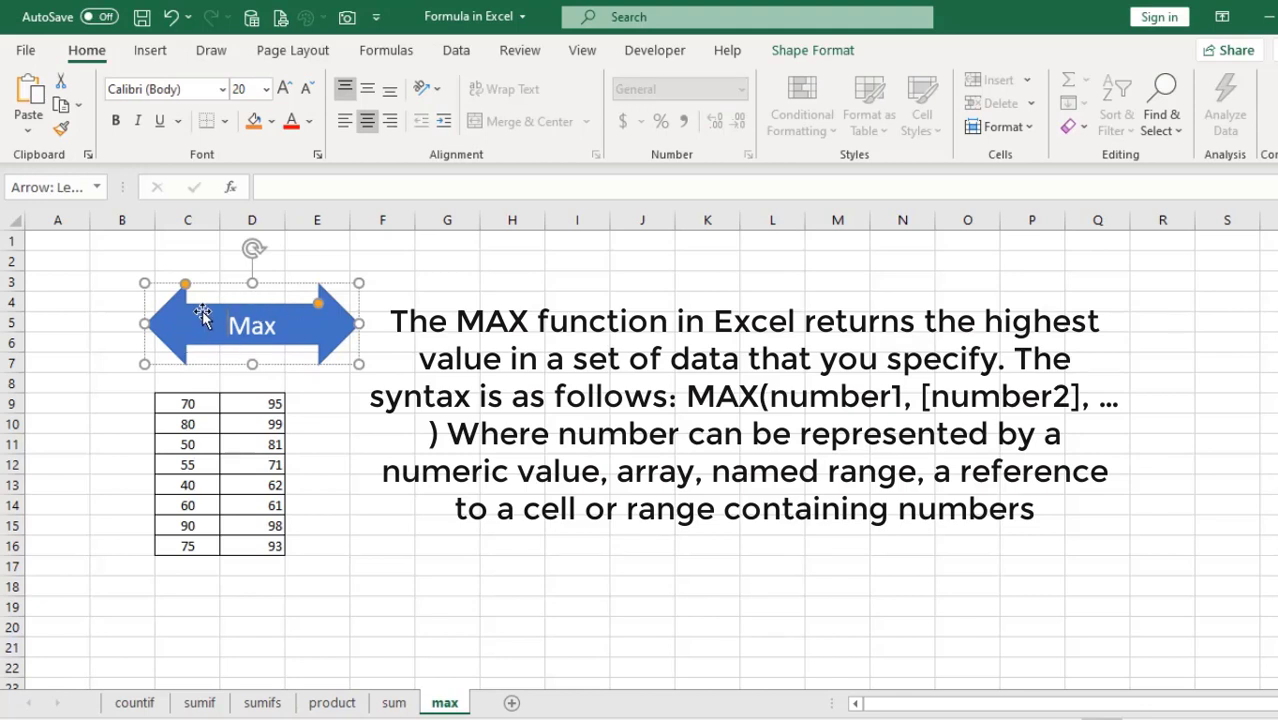
{"action": "left_click", "coordinate": [381, 422]}
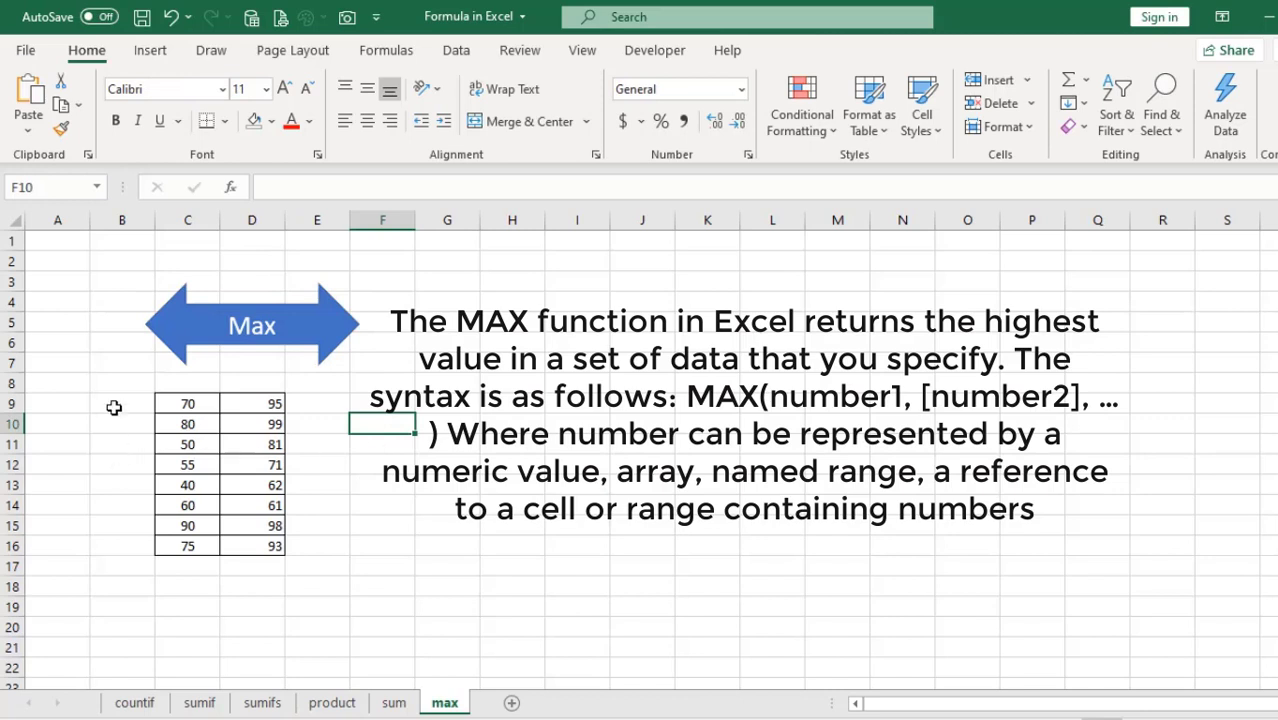
{"action": "type", "text": "="}
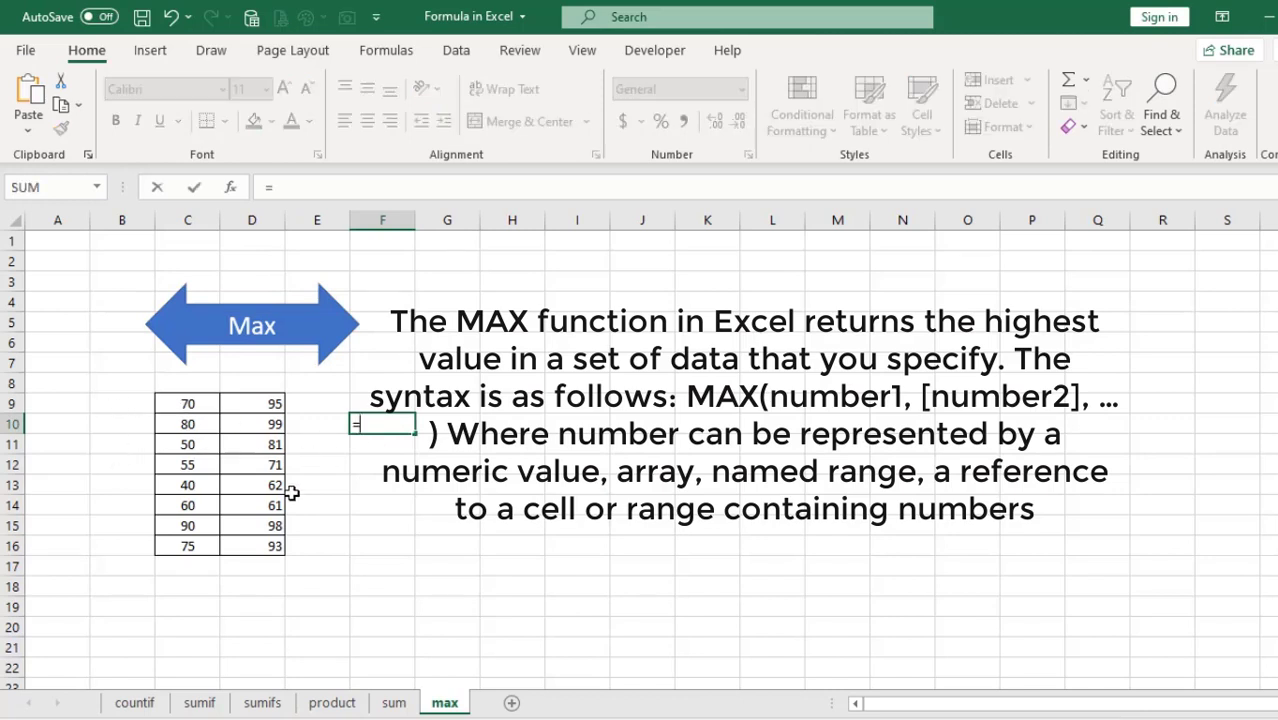
{"action": "type", "text": "Max"}
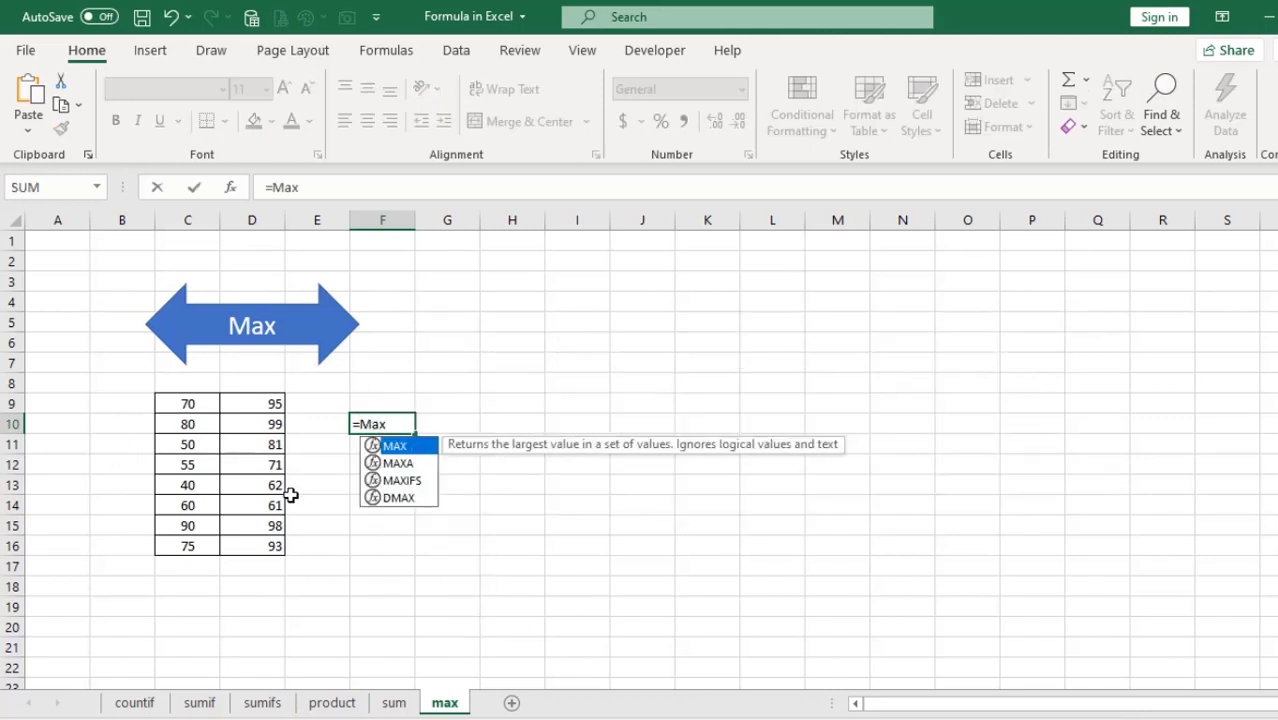
{"action": "double_click", "coordinate": [411, 446]}
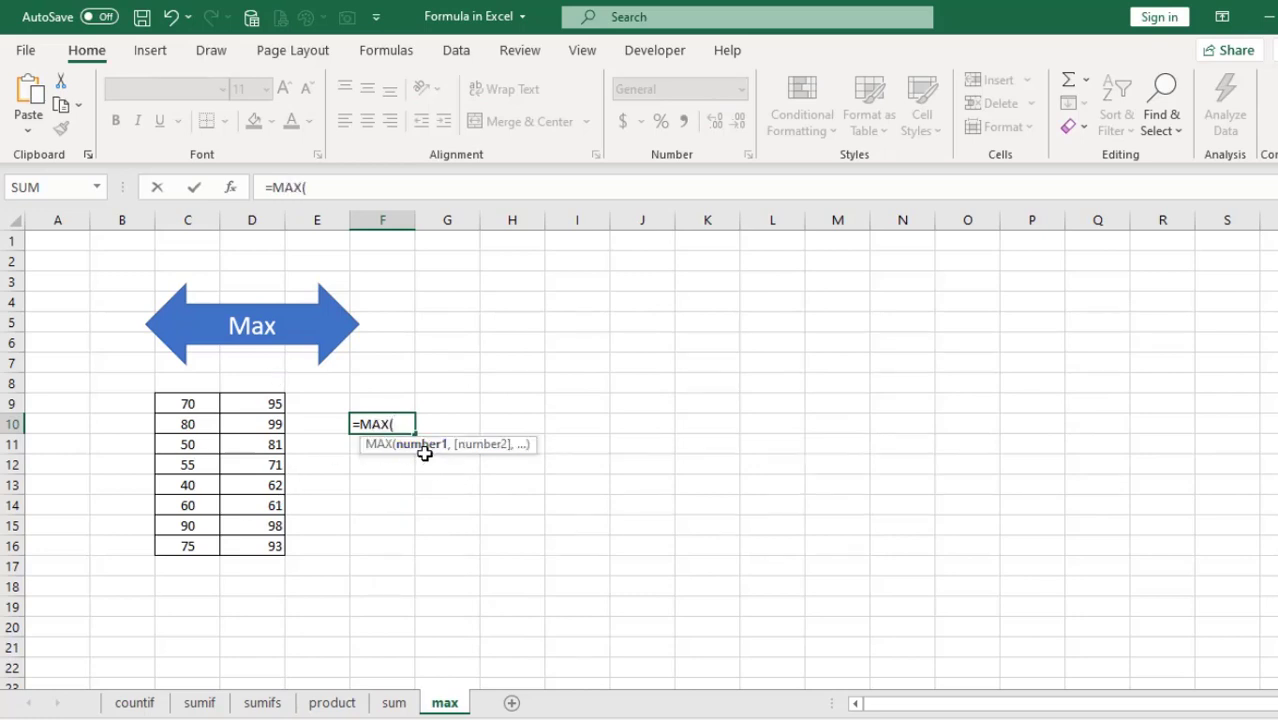
{"action": "left_click_drag", "start_coordinate": [183, 403], "coordinate": [262, 542]}
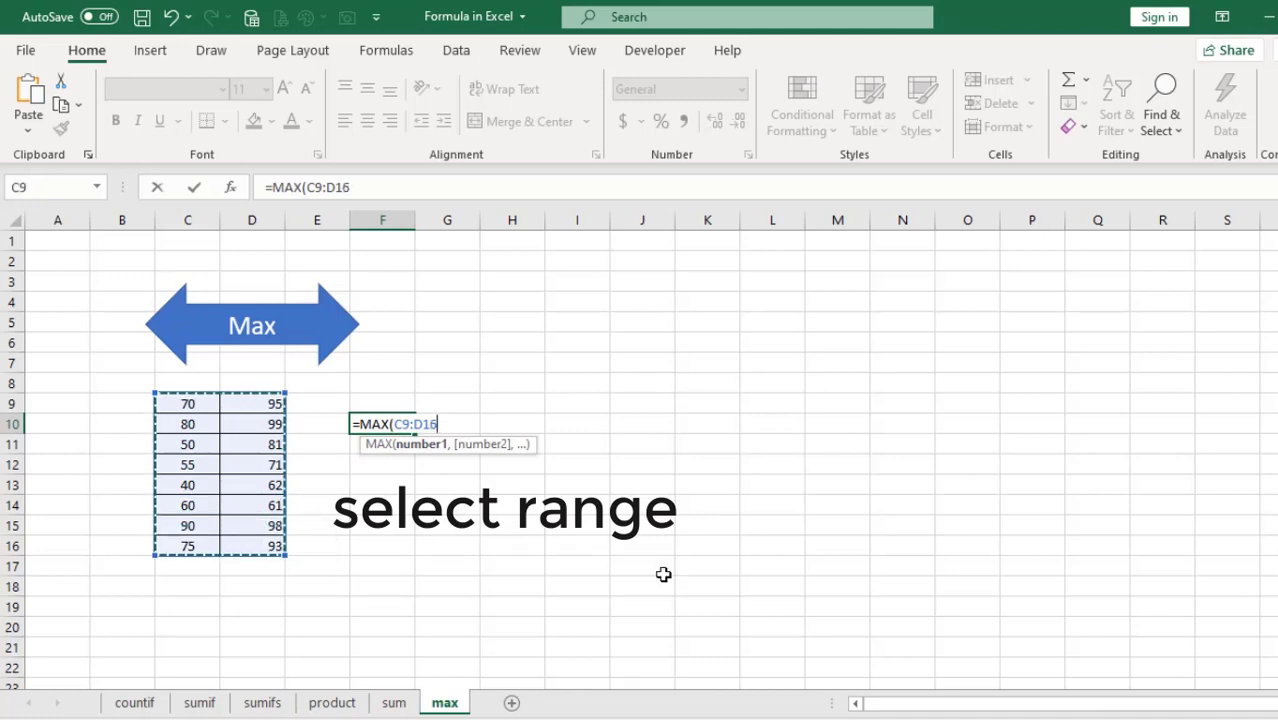
{"action": "type", "text": ")"}
{"action": "key", "text": "Return"}
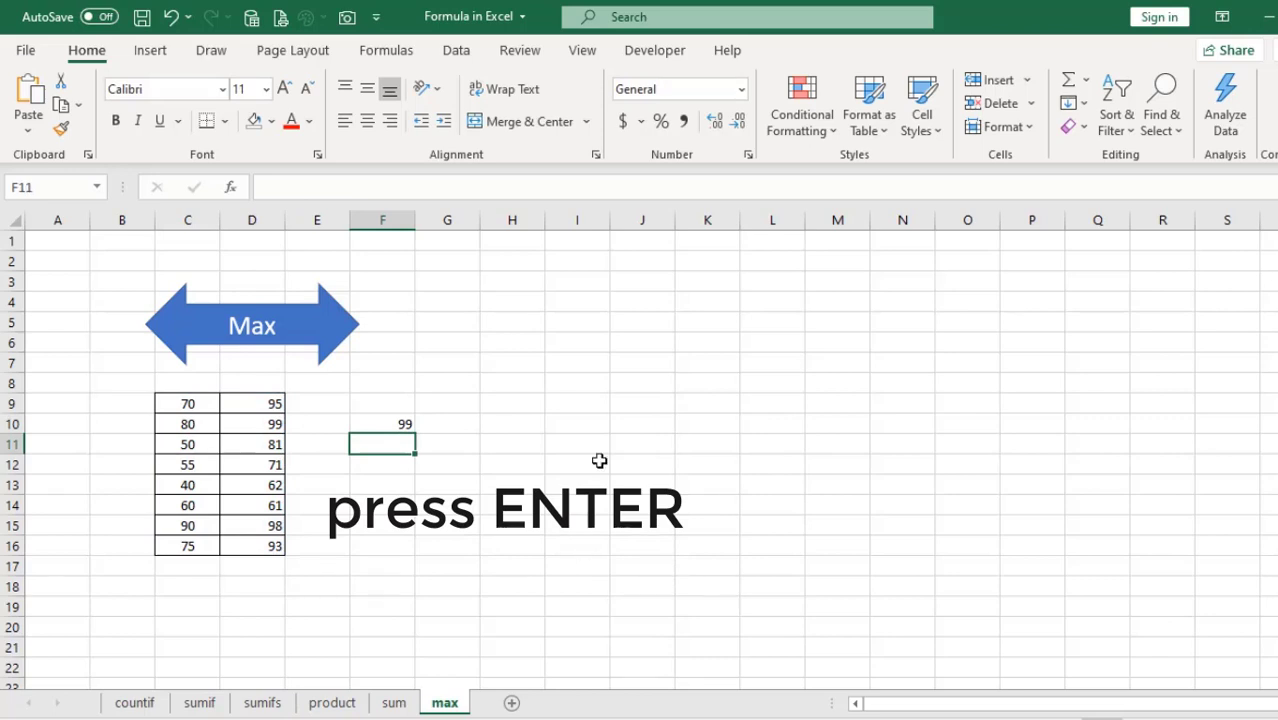
Step: Compare the MAX formula in F10 with the scores in C9:D16 and locate the highest one
{"action": "left_click", "coordinate": [392, 424]}
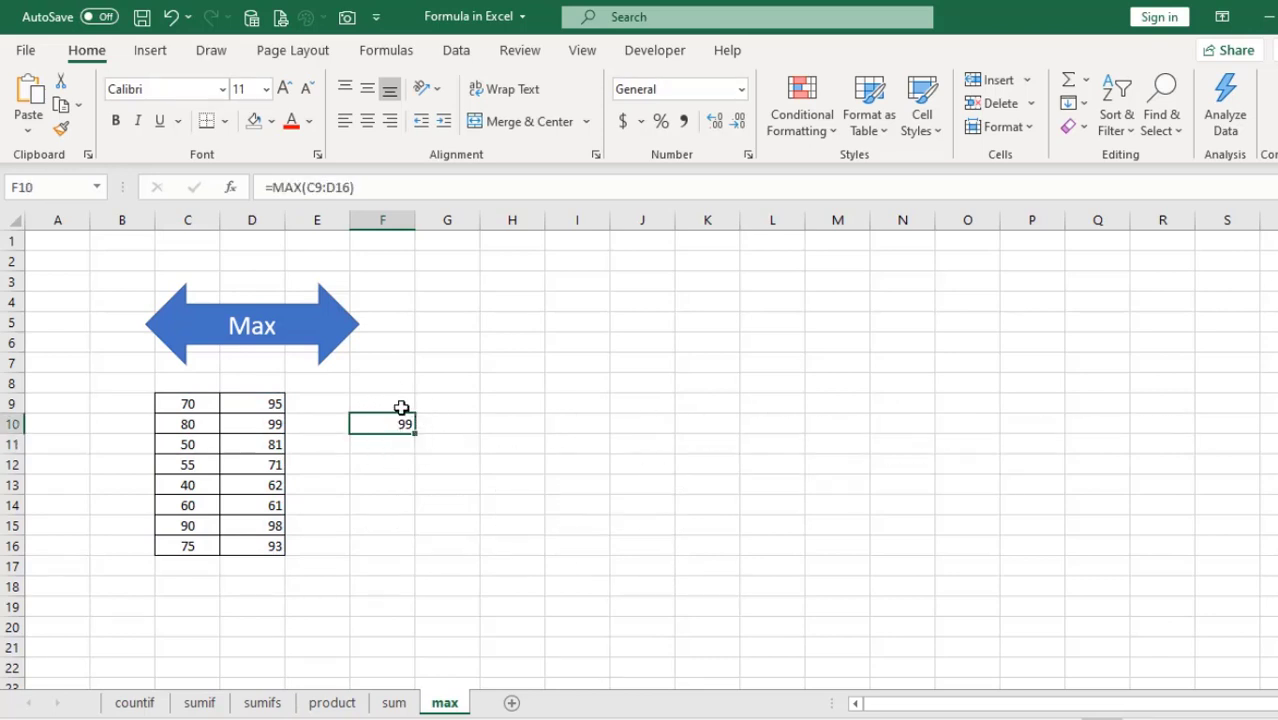
{"action": "left_click_drag", "start_coordinate": [195, 406], "coordinate": [241, 545]}
{"action": "left_click", "coordinate": [177, 403]}
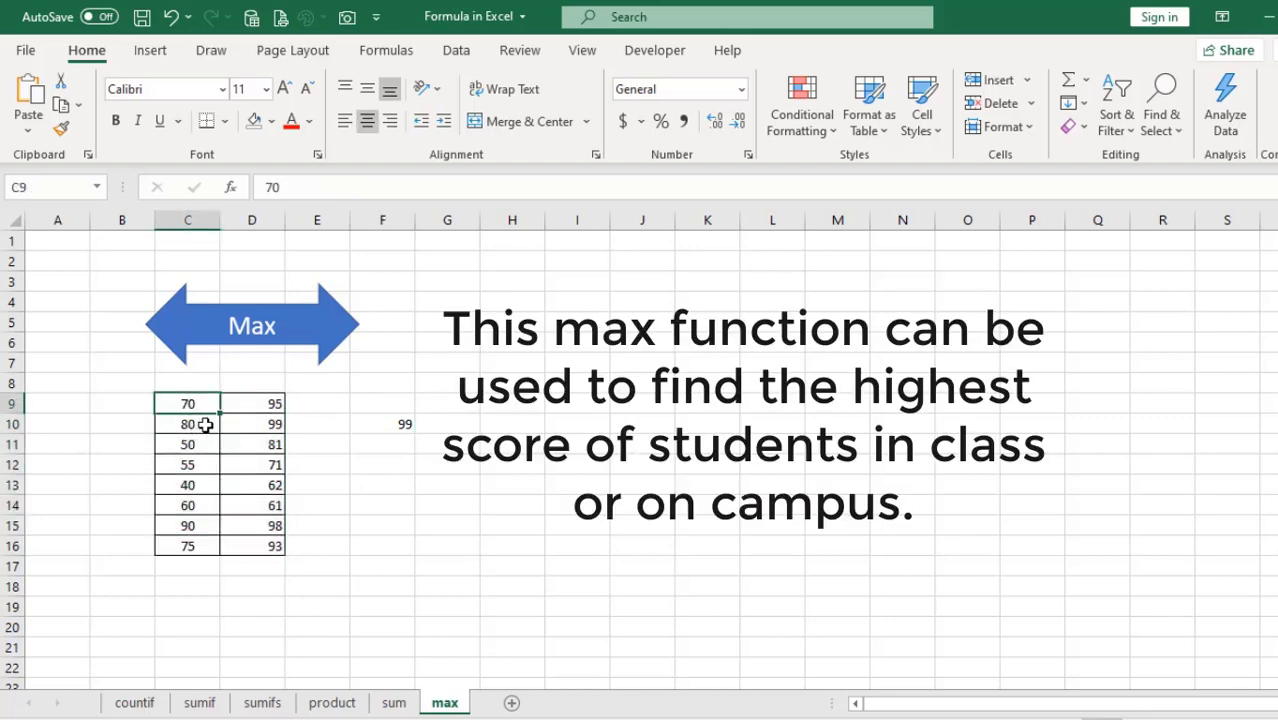
{"action": "left_click", "coordinate": [279, 427]}
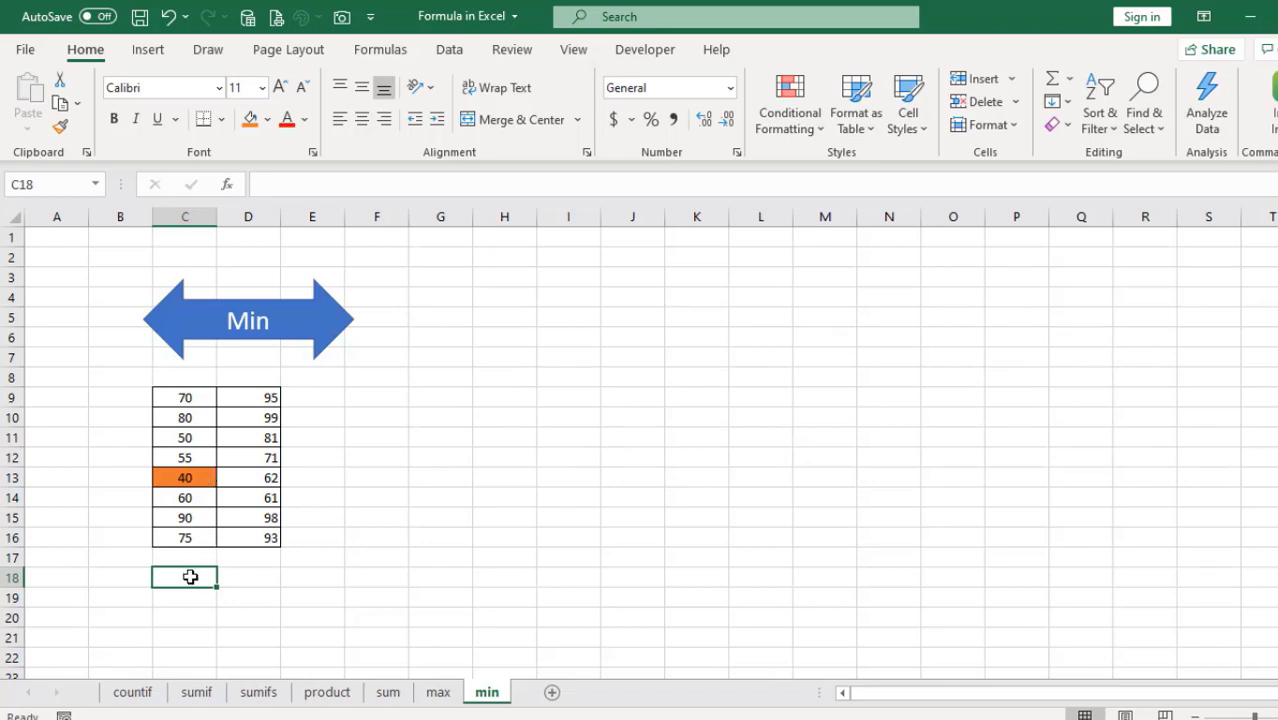
Step: Find the lowest score on the min sheet by entering =MIN(C9:D16) in cell C18
{"action": "type", "text": "="}
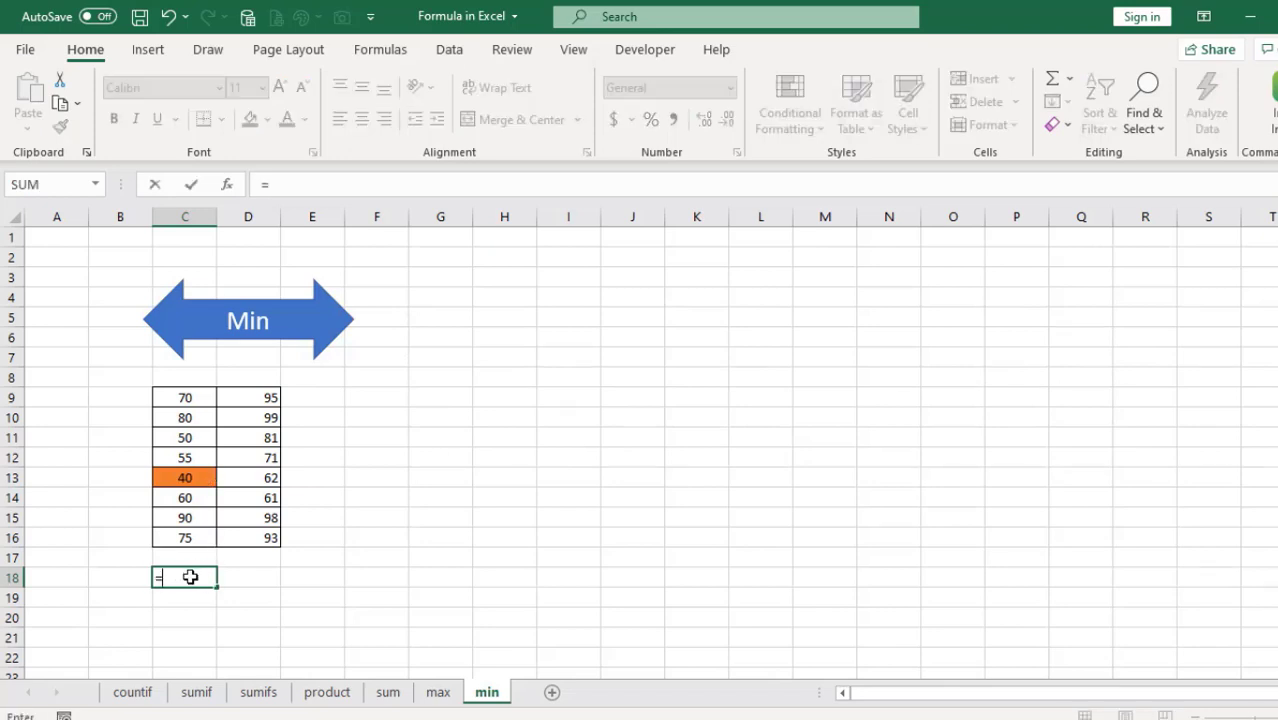
{"action": "type", "text": "MIN"}
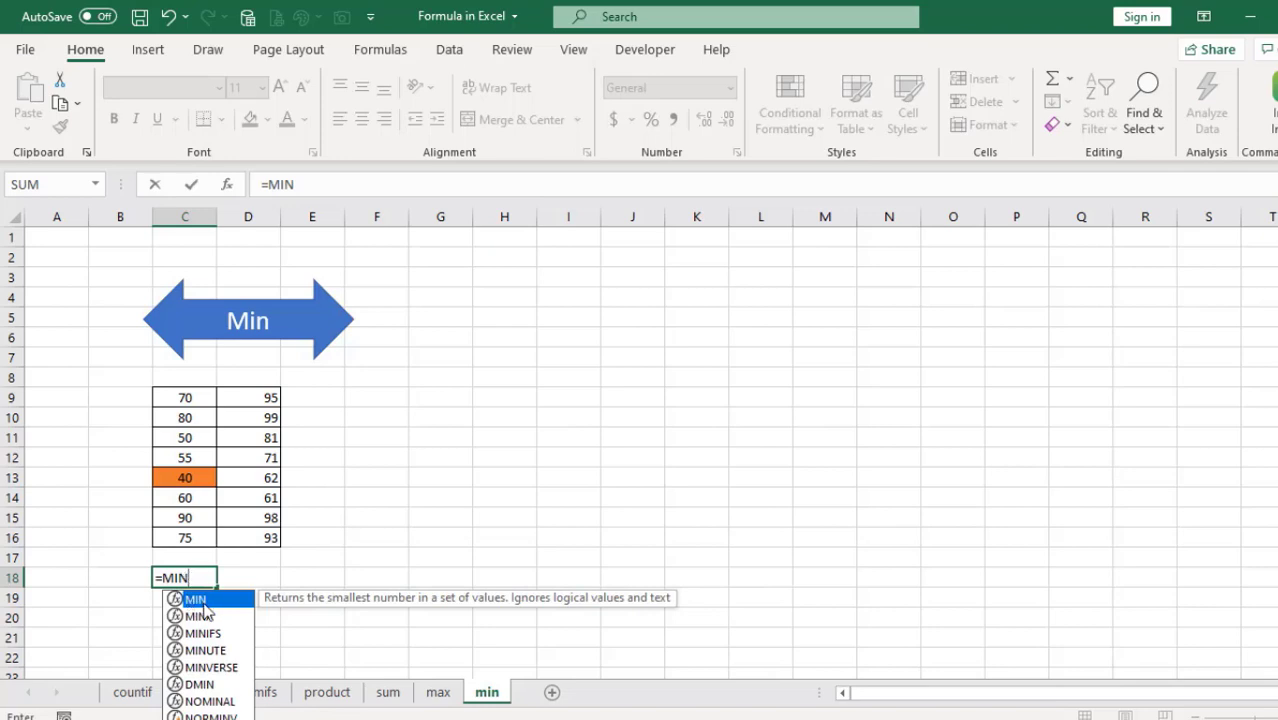
{"action": "type", "text": "("}
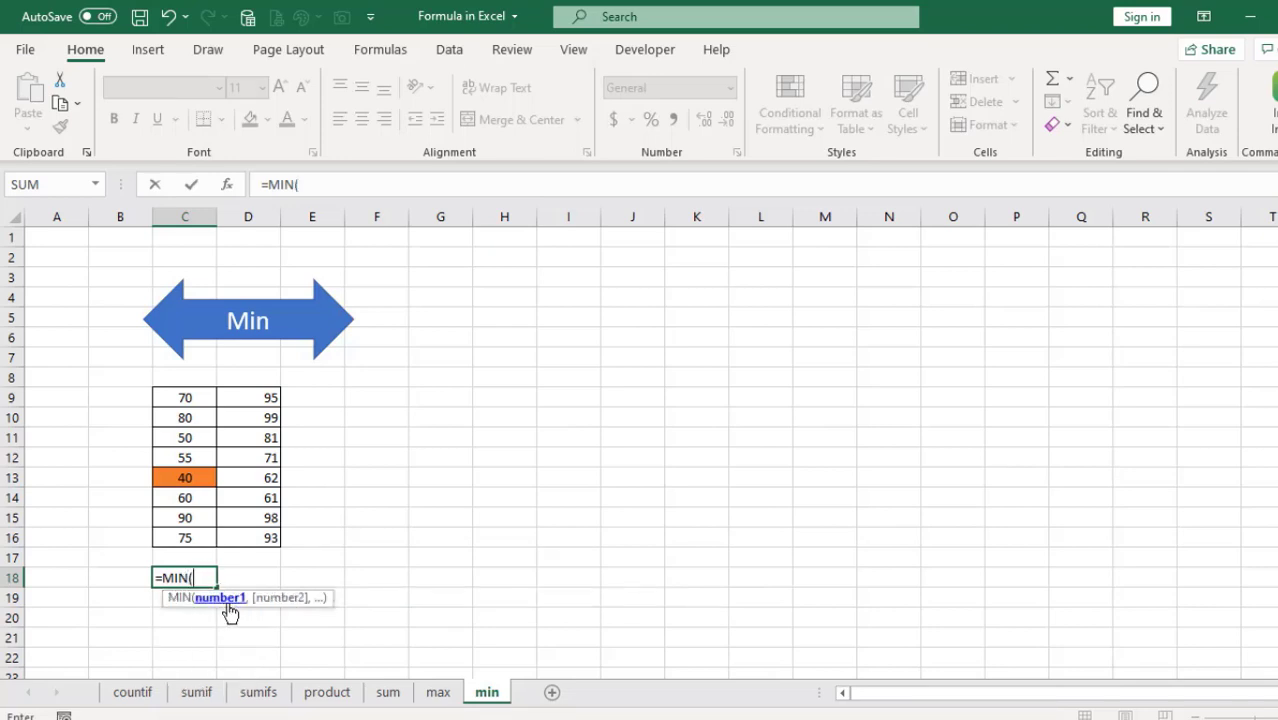
{"action": "left_click_drag", "start_coordinate": [182, 398], "coordinate": [262, 538]}
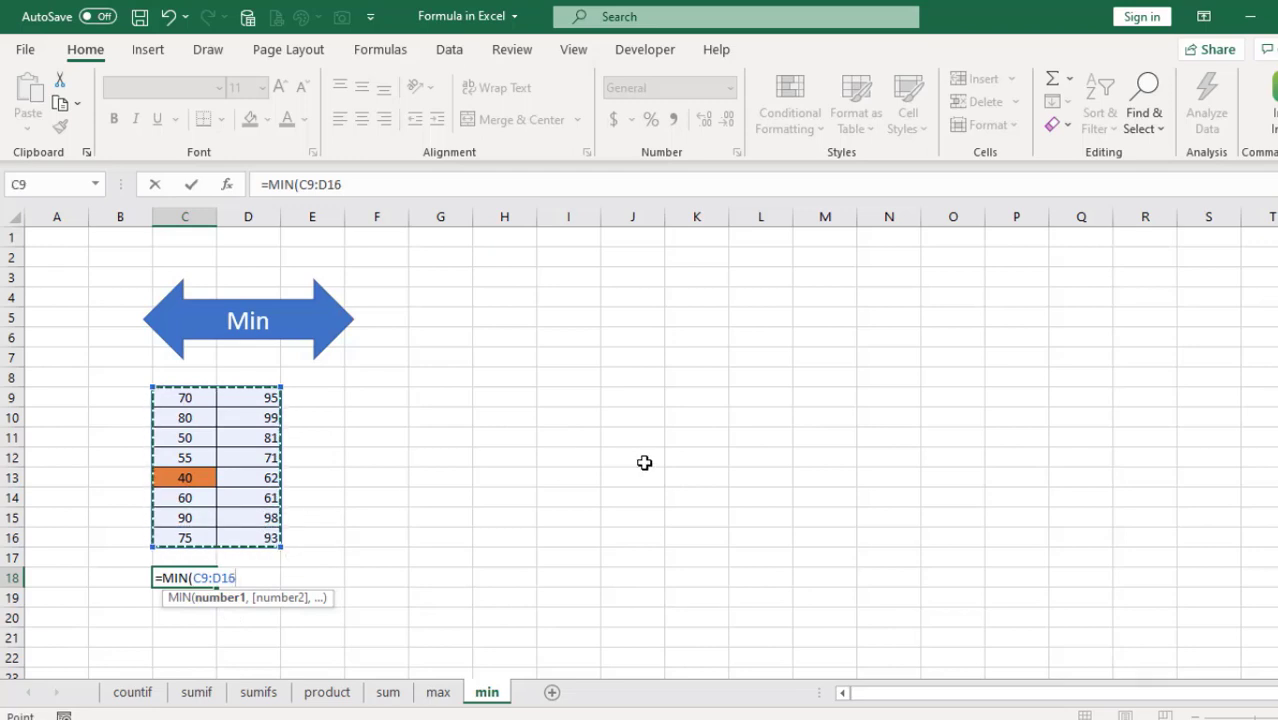
{"action": "type", "text": ")"}
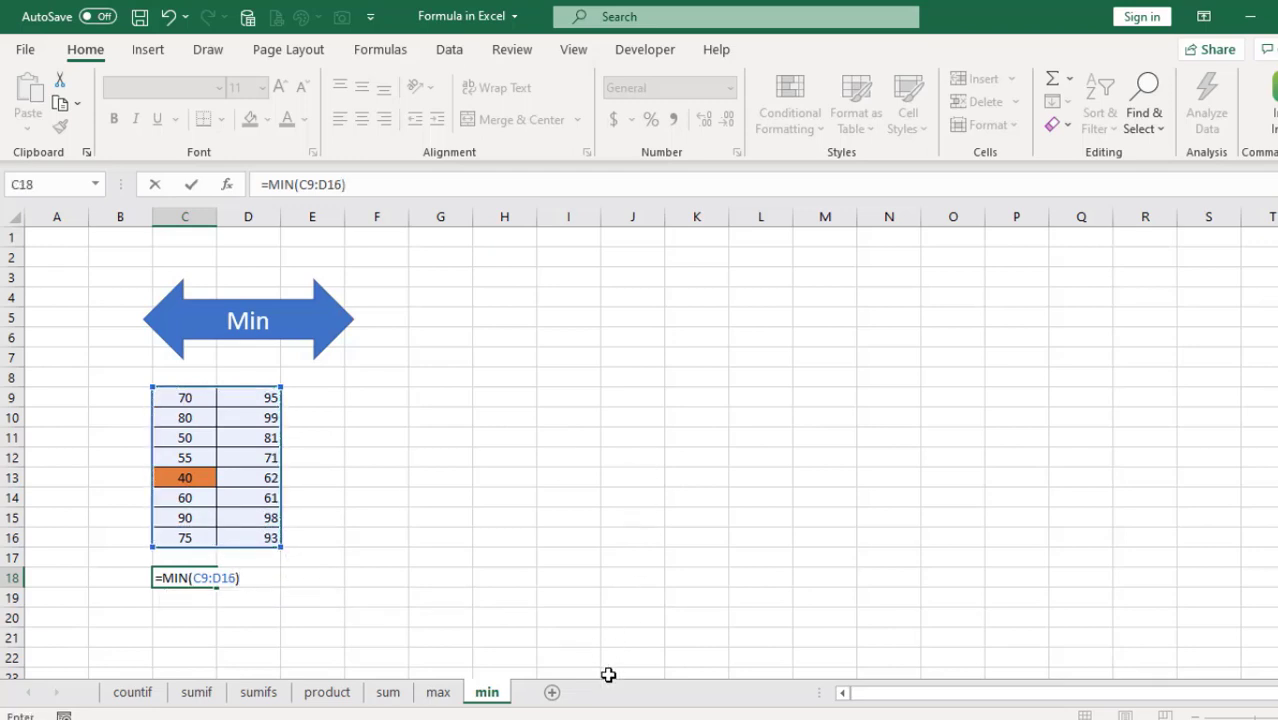
{"action": "key", "text": "Return"}
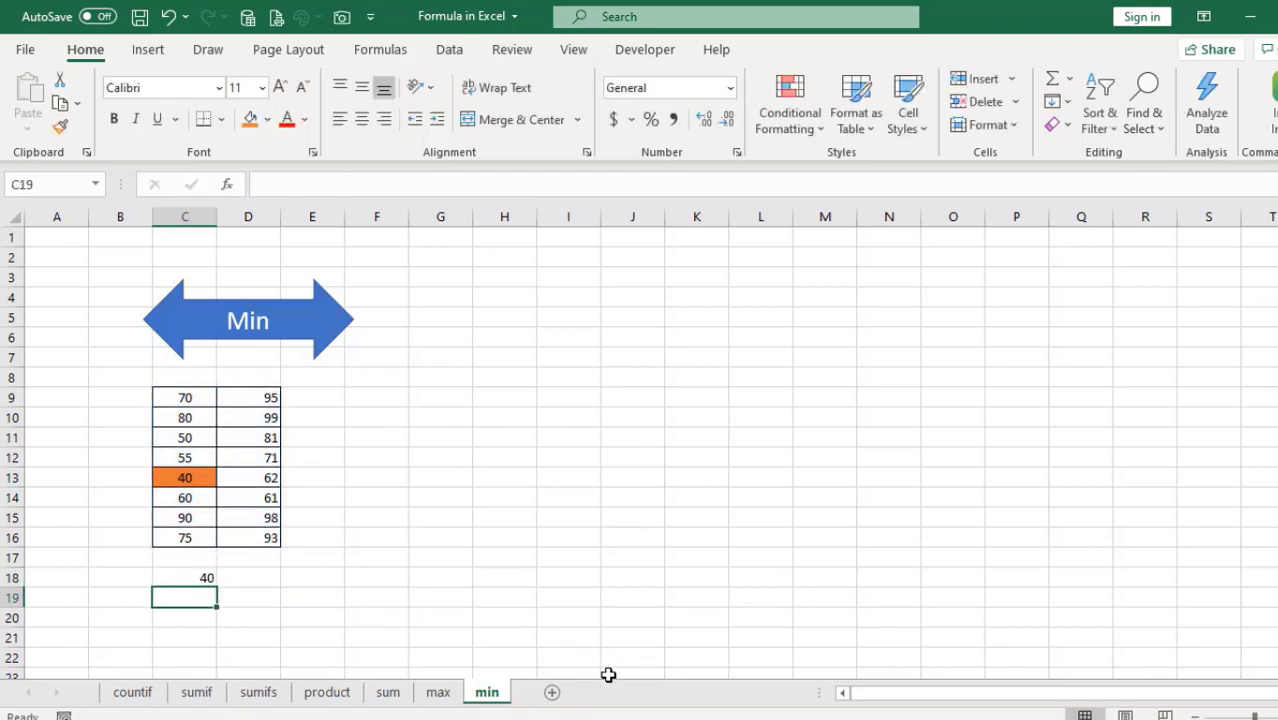
Step: Highlight the MIN result in C18 with a blue theme fill and compare it with the score in C13
{"action": "left_click", "coordinate": [180, 576]}
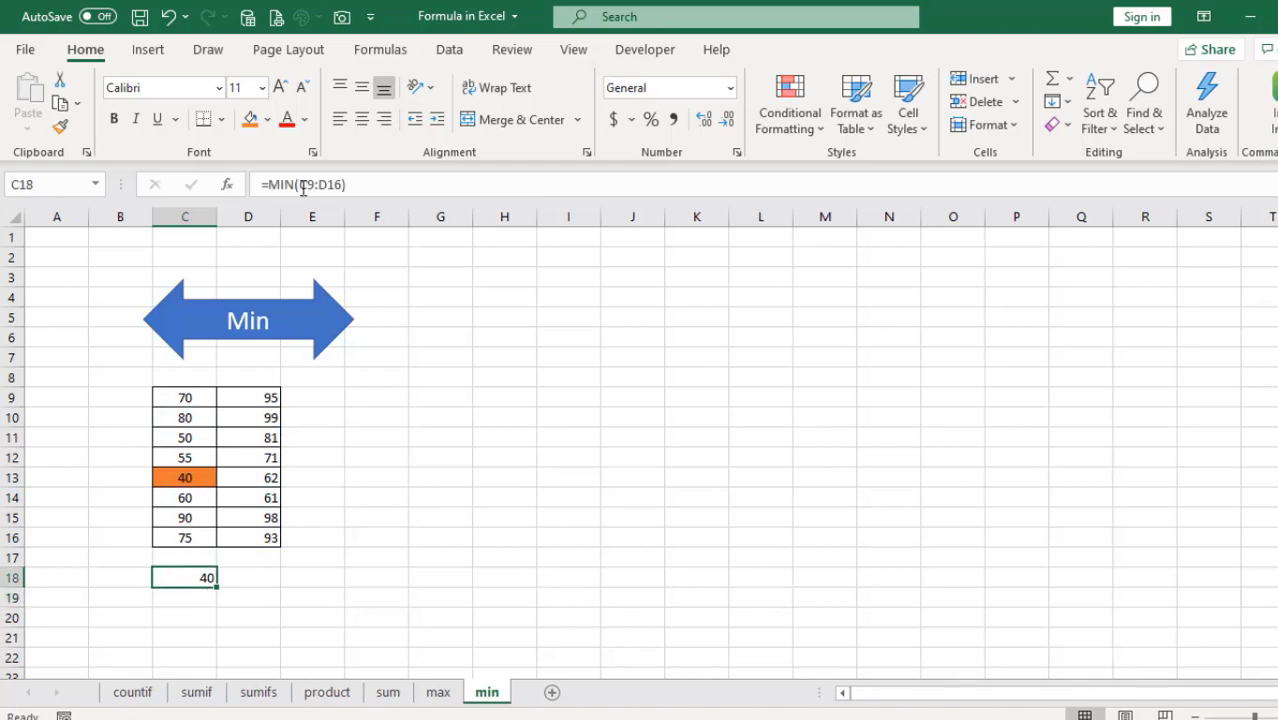
{"action": "left_click", "coordinate": [267, 120]}
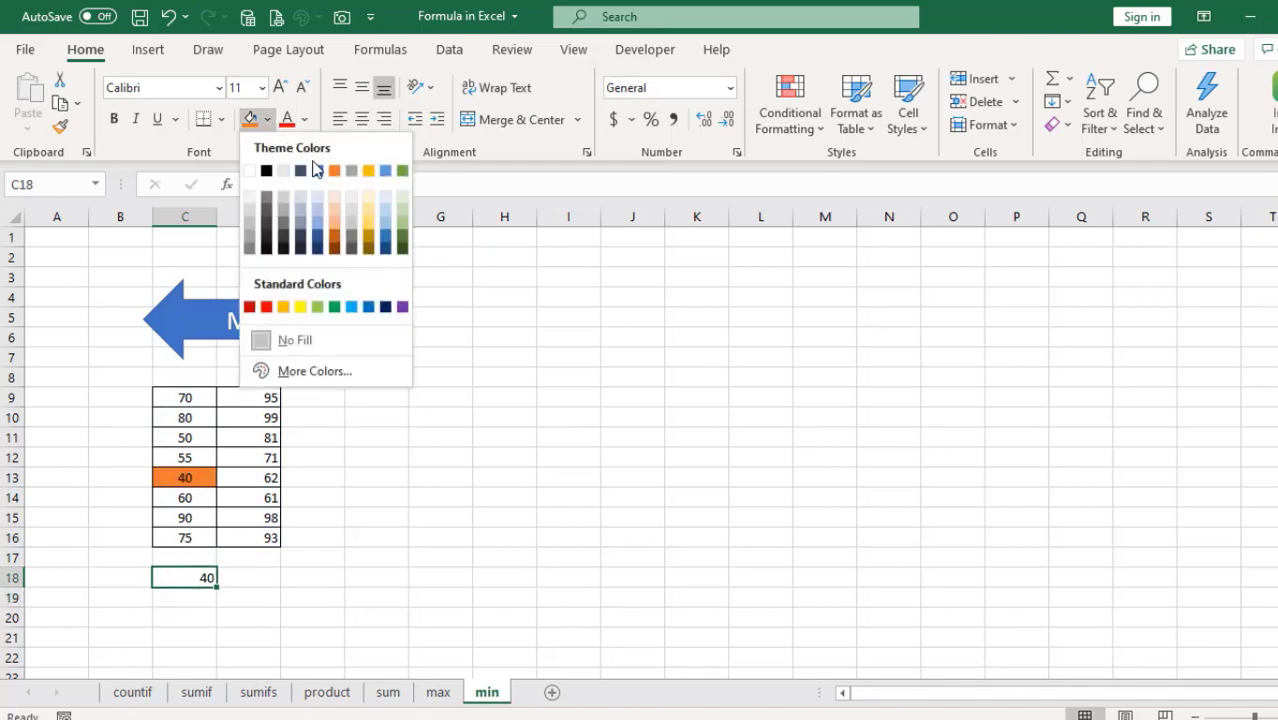
{"action": "left_click", "coordinate": [317, 172]}
{"action": "left_click", "coordinate": [295, 592]}
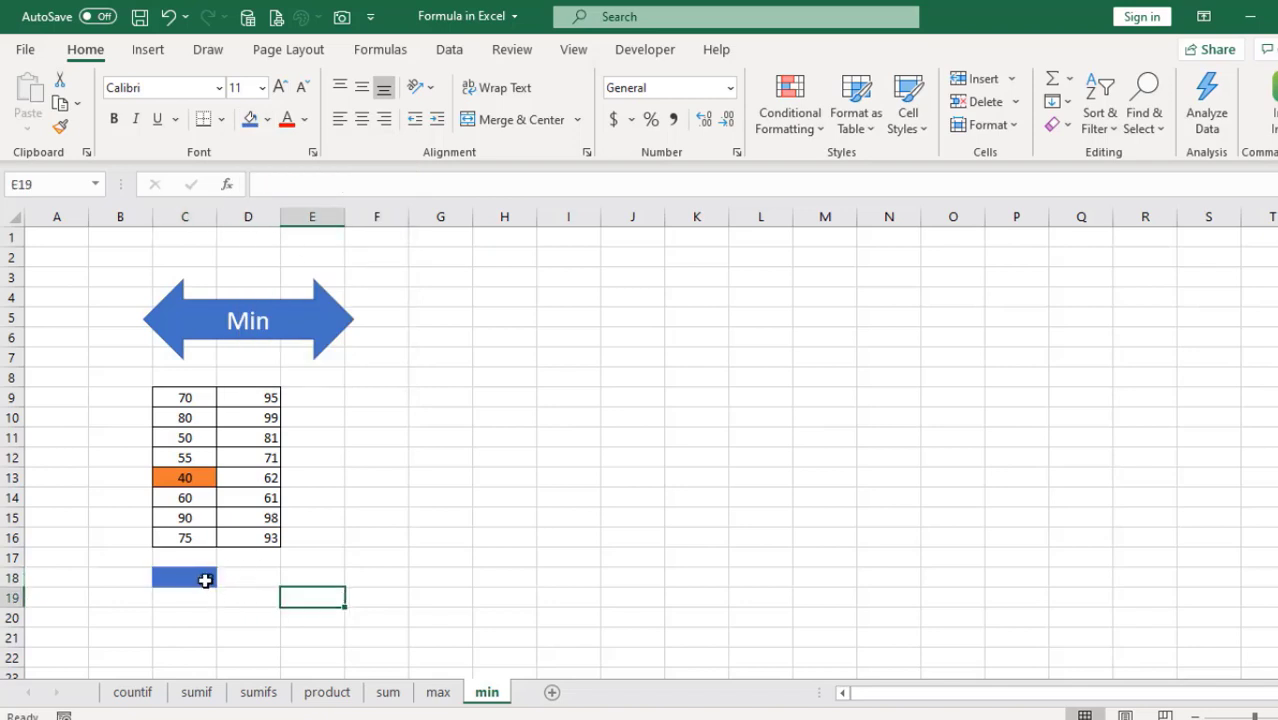
{"action": "left_click", "coordinate": [204, 580]}
{"action": "left_click", "coordinate": [181, 476]}
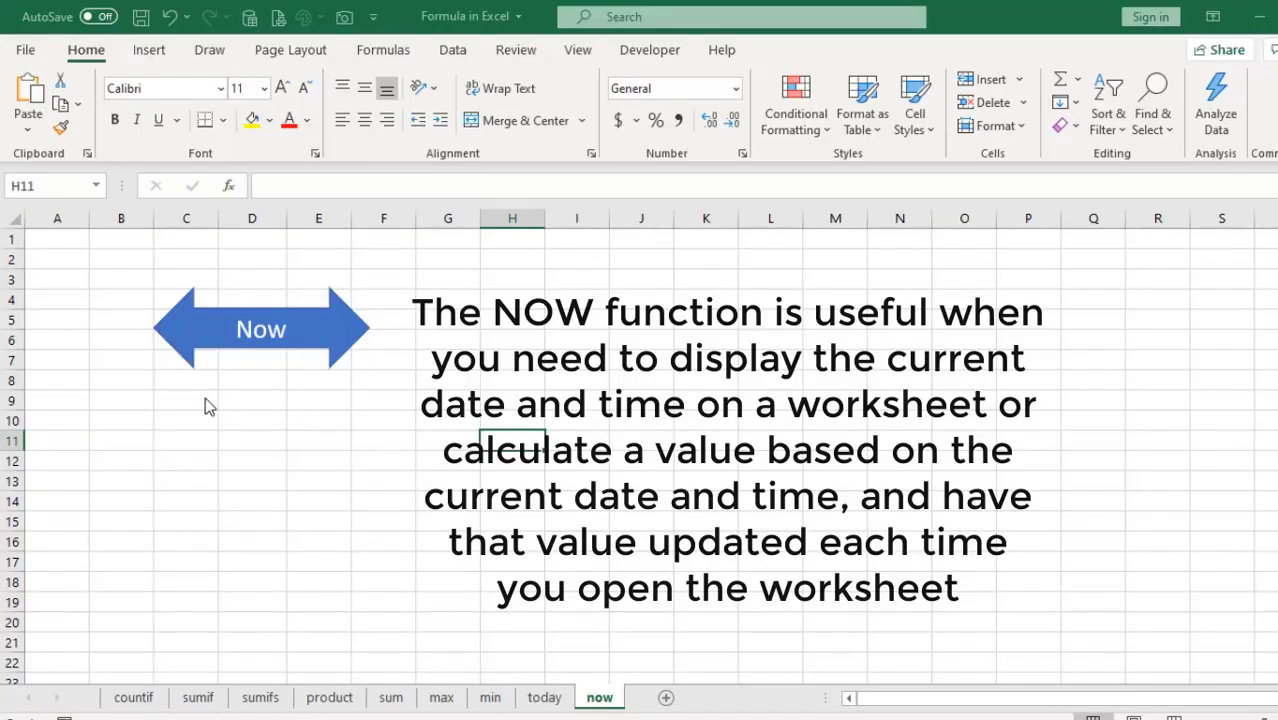
Step: Return the current date and time on the now sheet by entering =NOW() in D9, and select that cell
{"action": "left_click", "coordinate": [205, 398]}
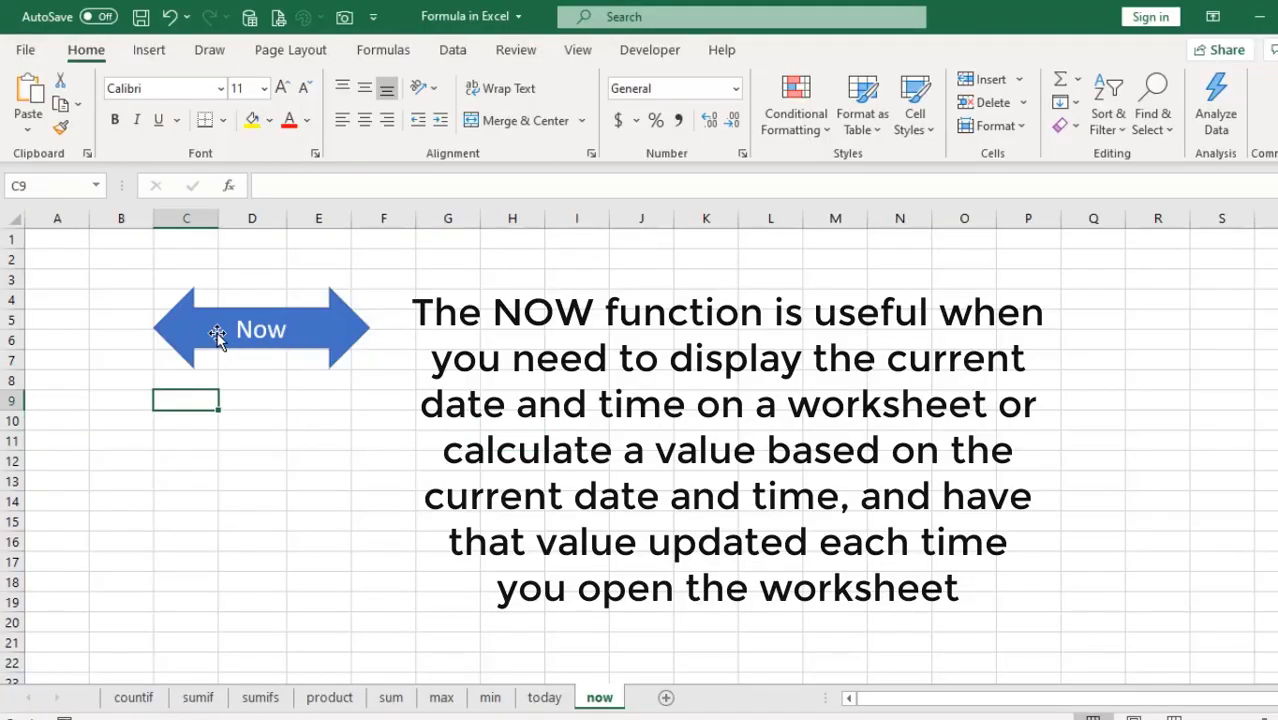
{"action": "left_click", "coordinate": [238, 401]}
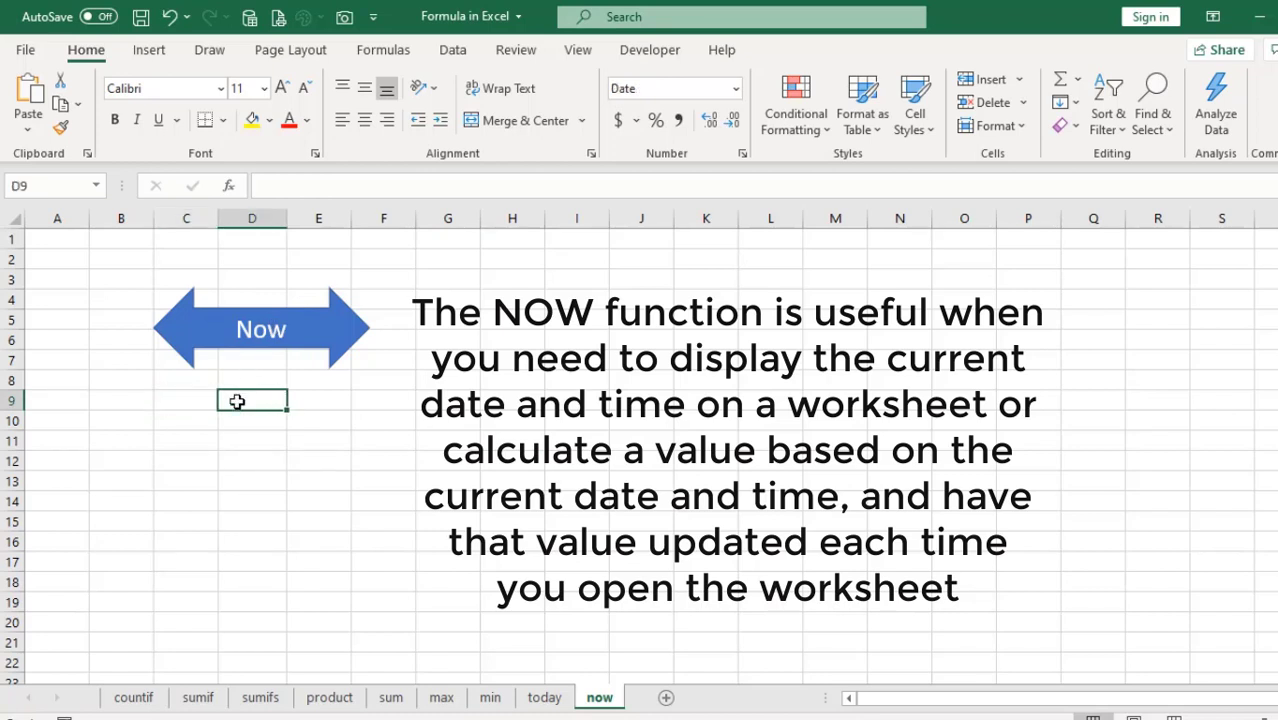
{"action": "type", "text": "=NOW"}
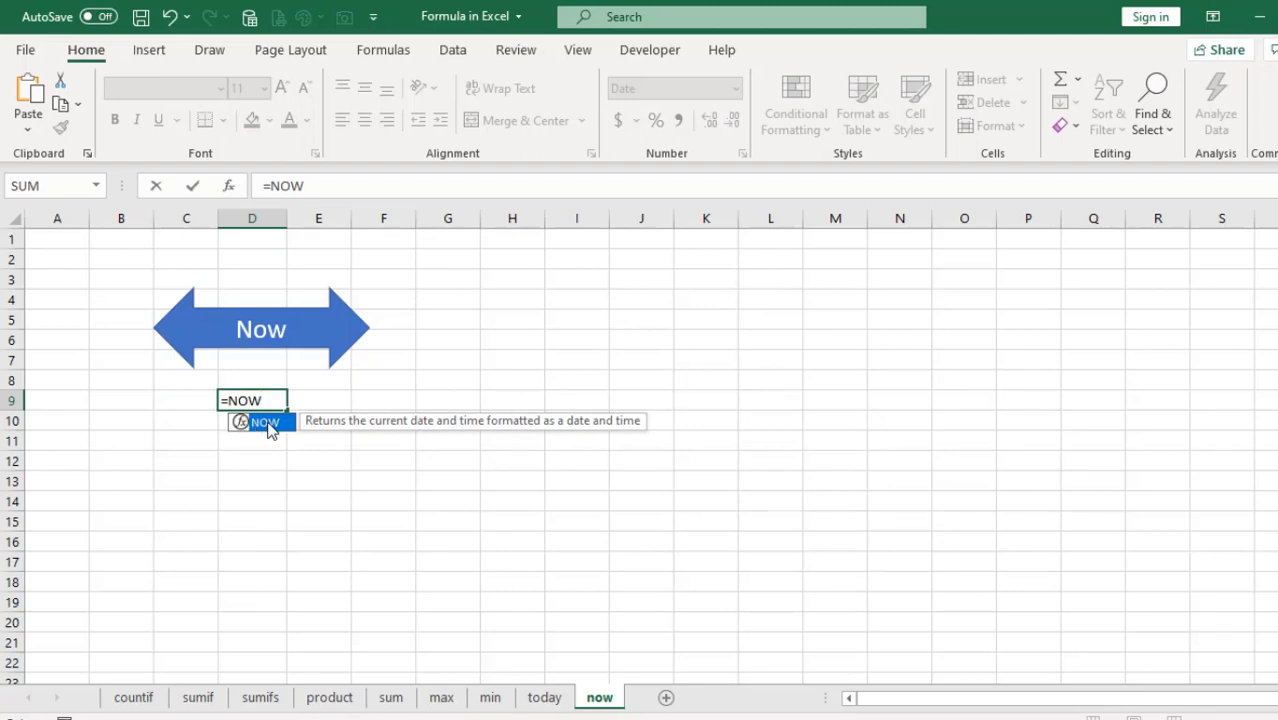
{"action": "double_click", "coordinate": [264, 422]}
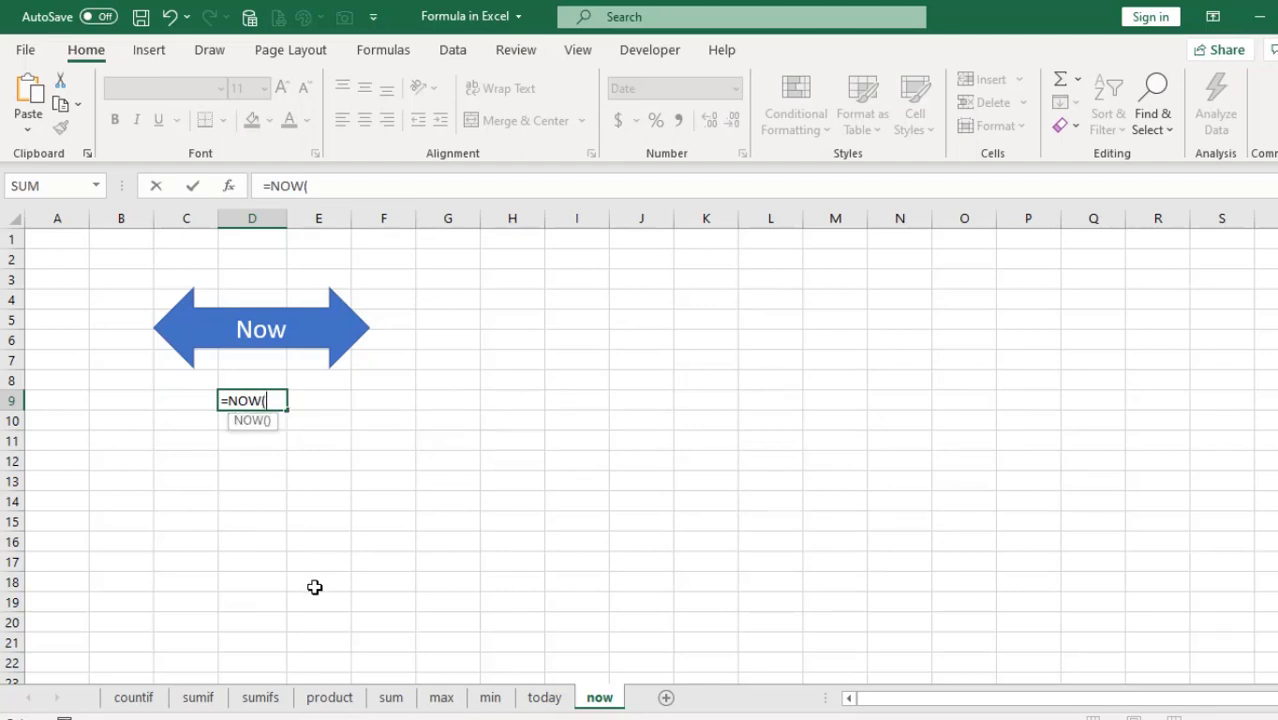
{"action": "type", "text": ")"}
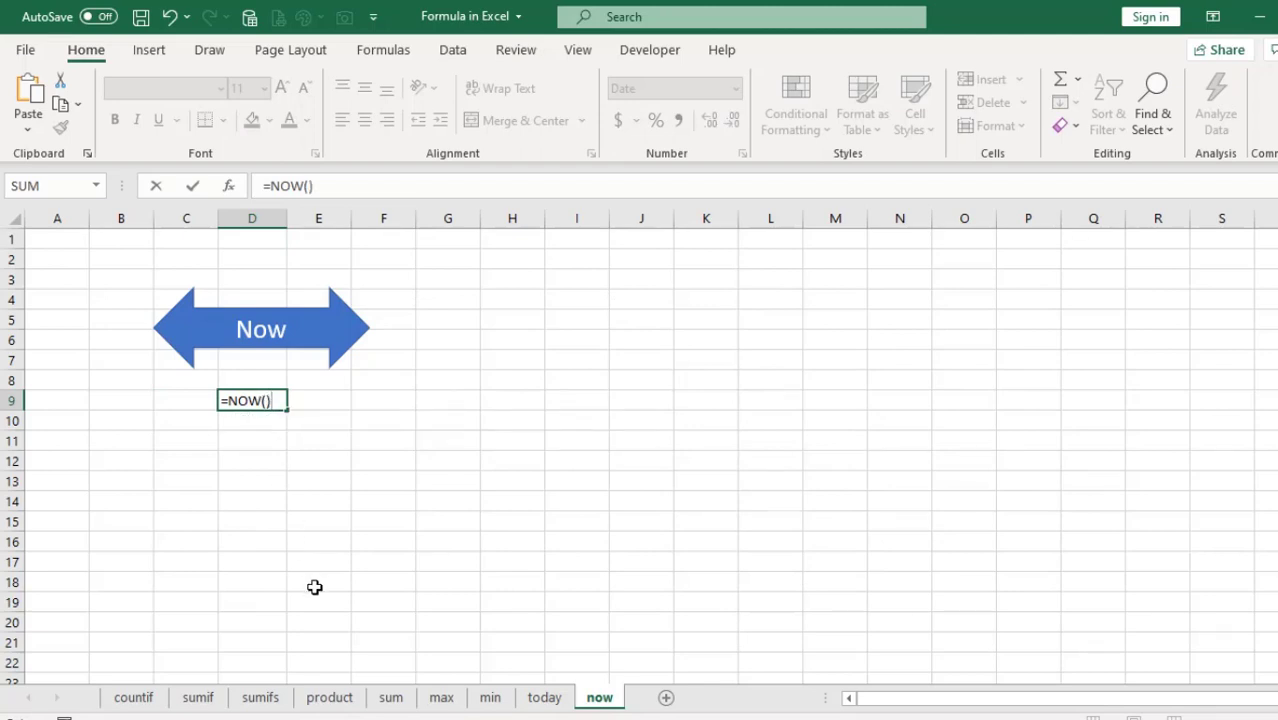
{"action": "key", "text": "Return"}
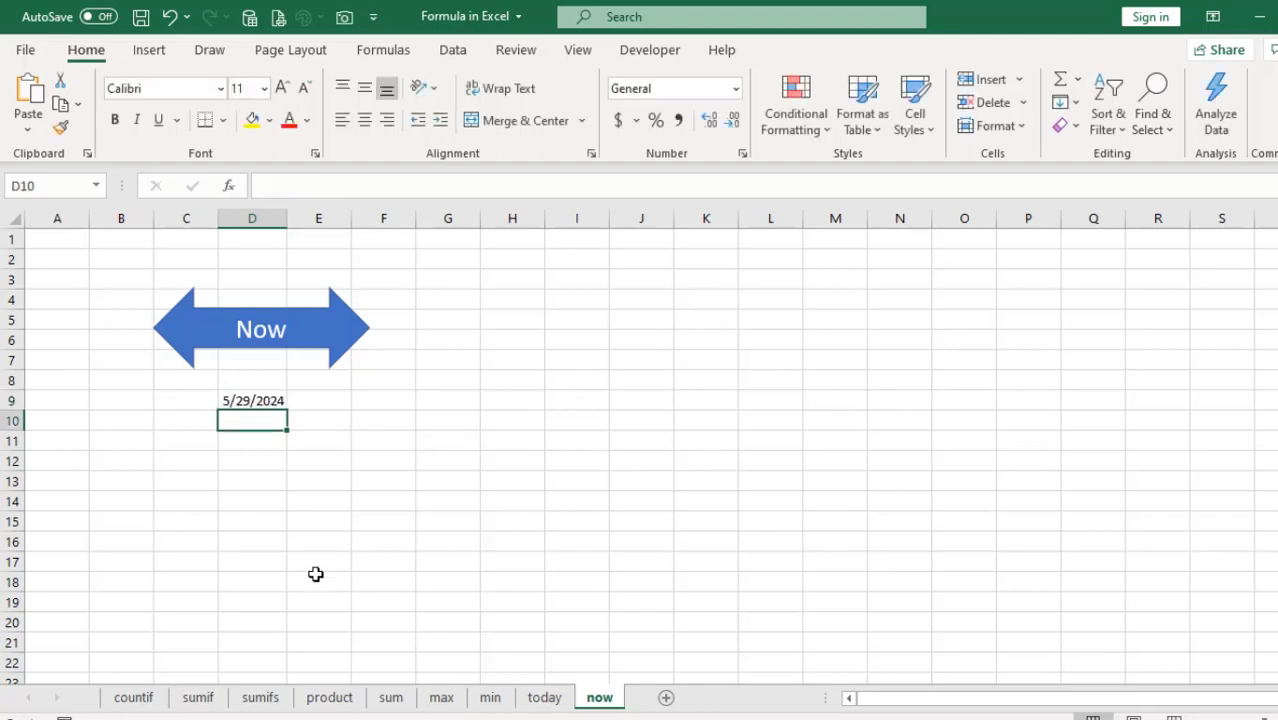
{"action": "left_click", "coordinate": [258, 401]}
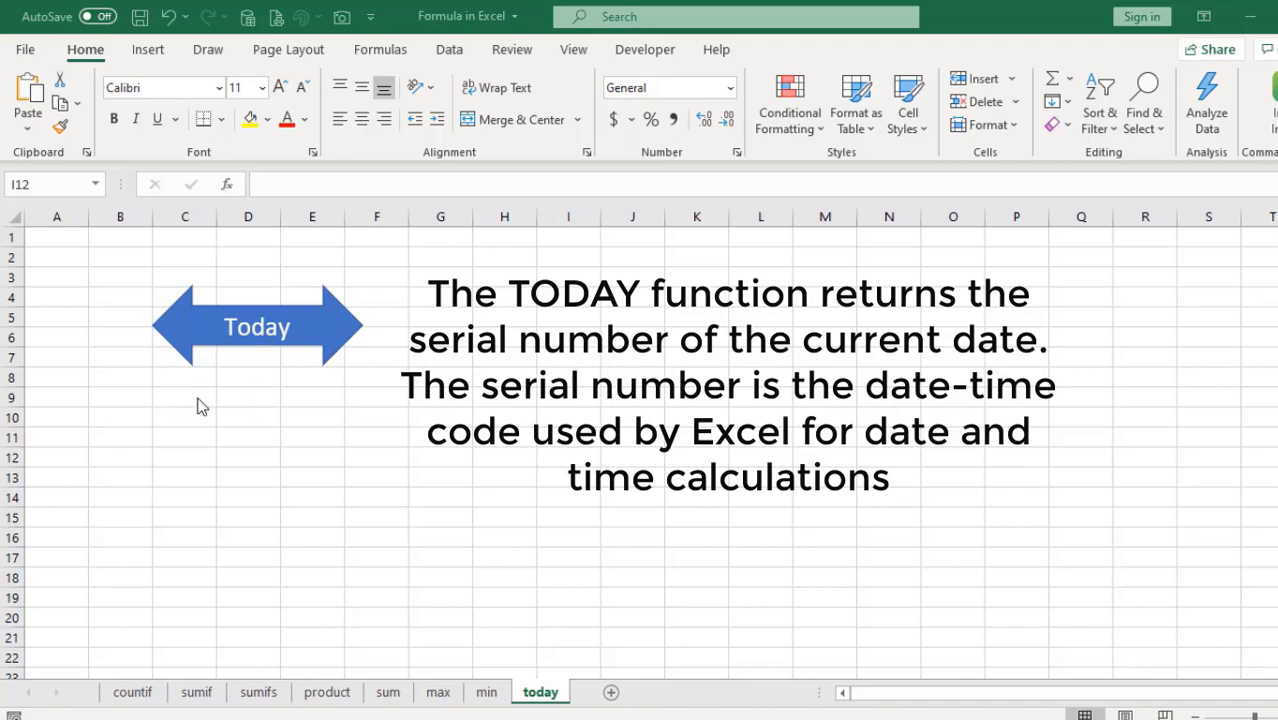
Step: Return the current date on the today sheet by entering =TODAY() in D9, and select the cell to review its formula
{"action": "left_click", "coordinate": [250, 397]}
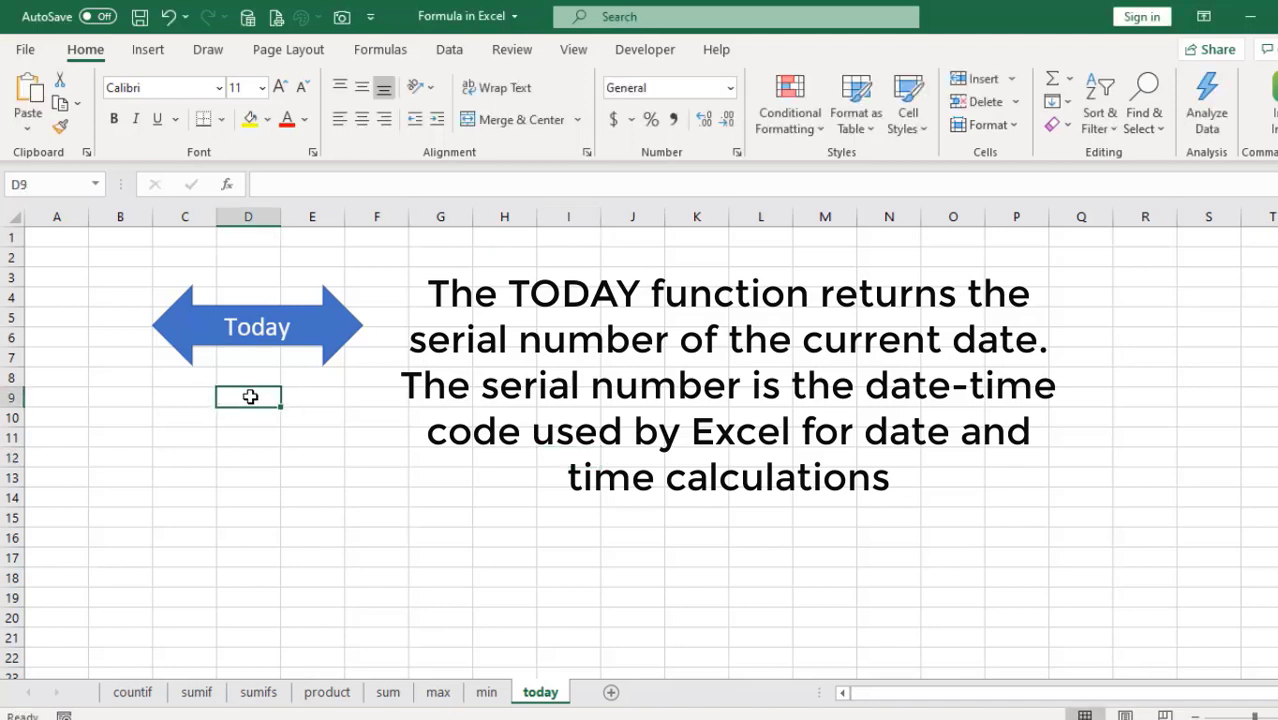
{"action": "type", "text": "="}
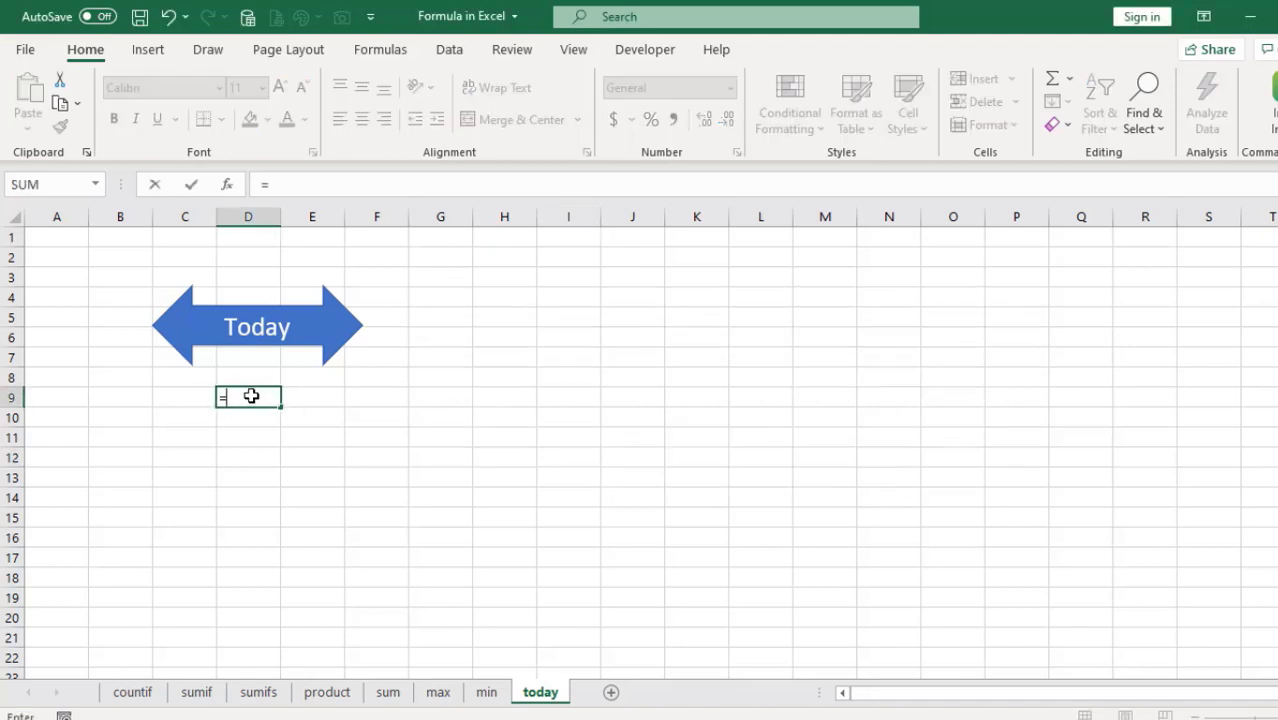
{"action": "type", "text": "tod"}
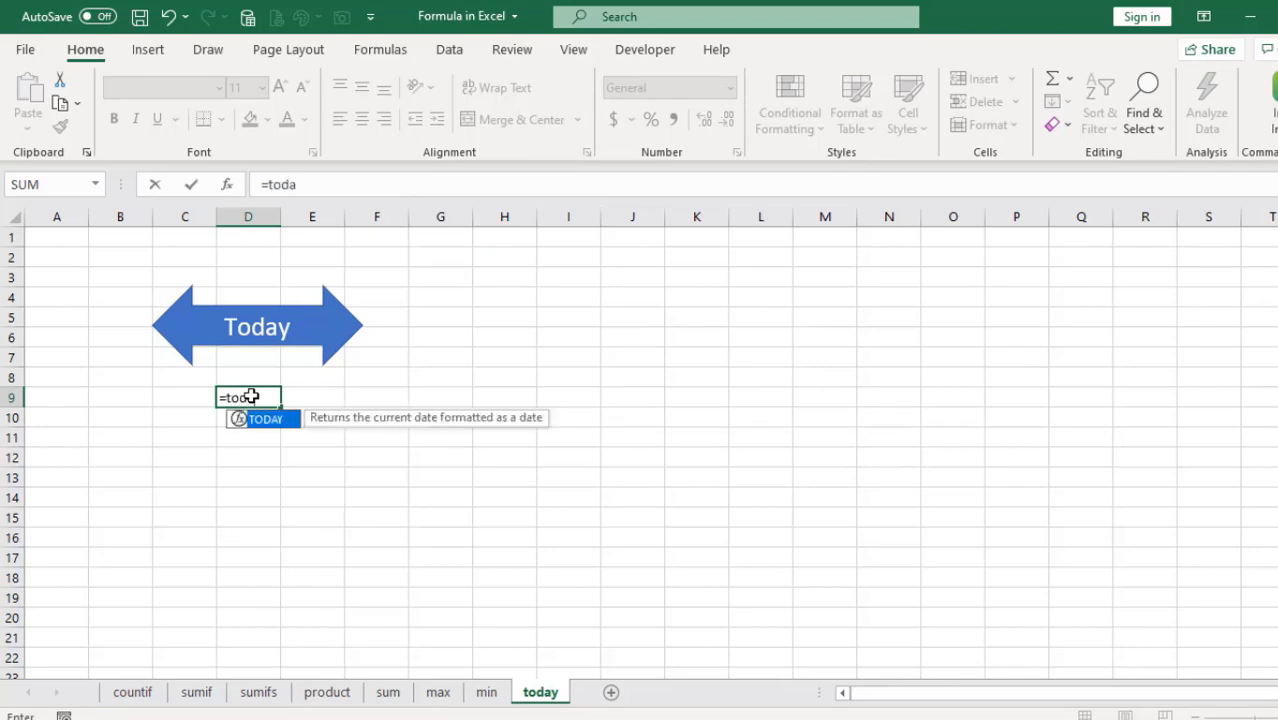
{"action": "type", "text": "a"}
{"action": "double_click", "coordinate": [266, 420]}
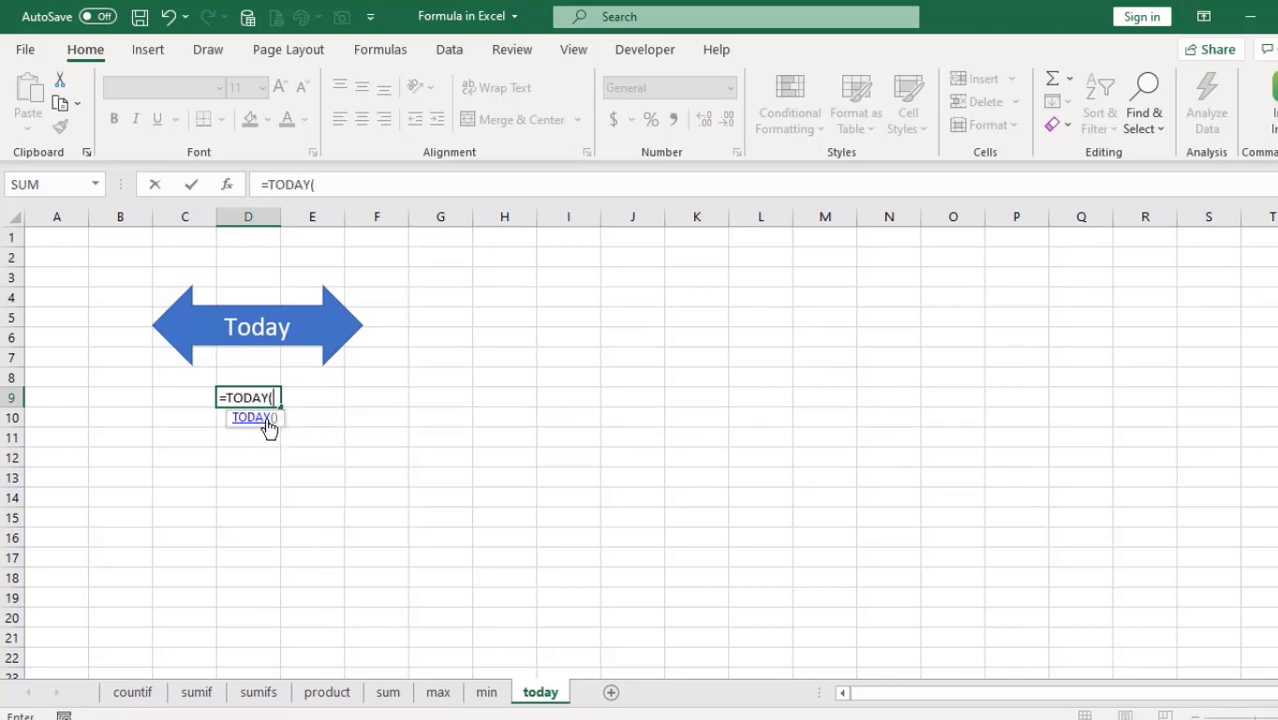
{"action": "type", "text": ")"}
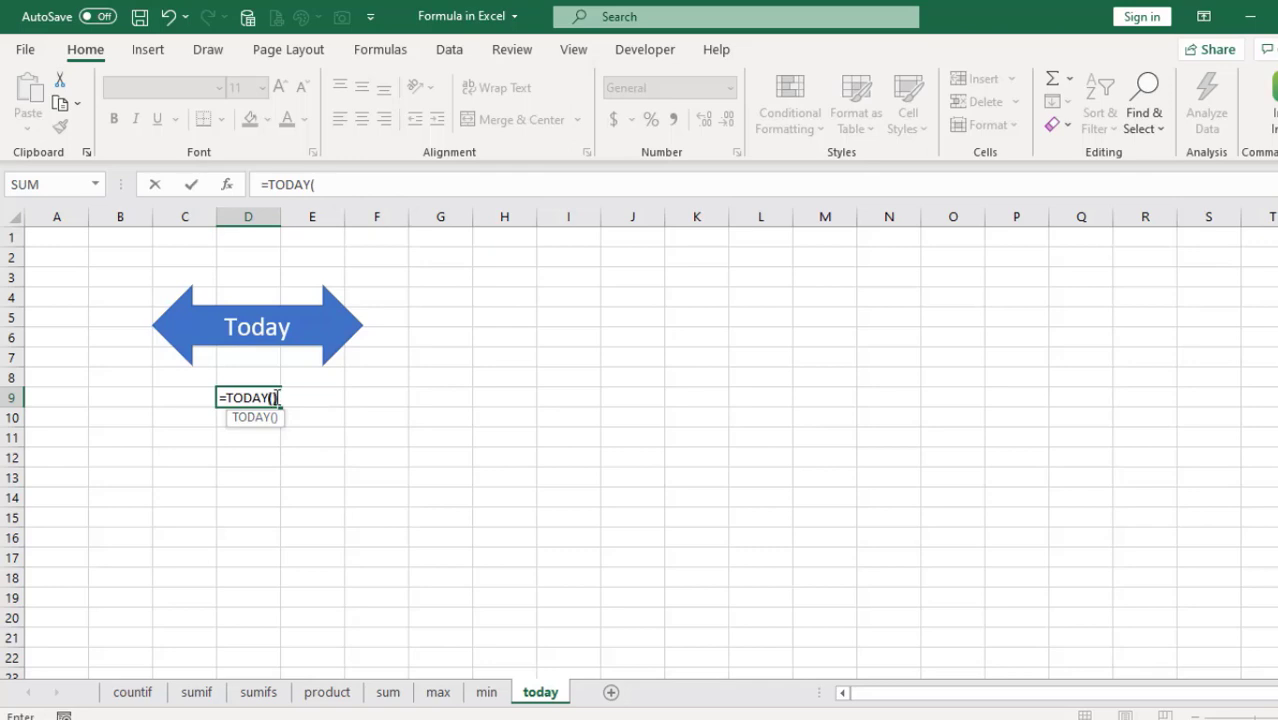
{"action": "key", "text": "Return"}
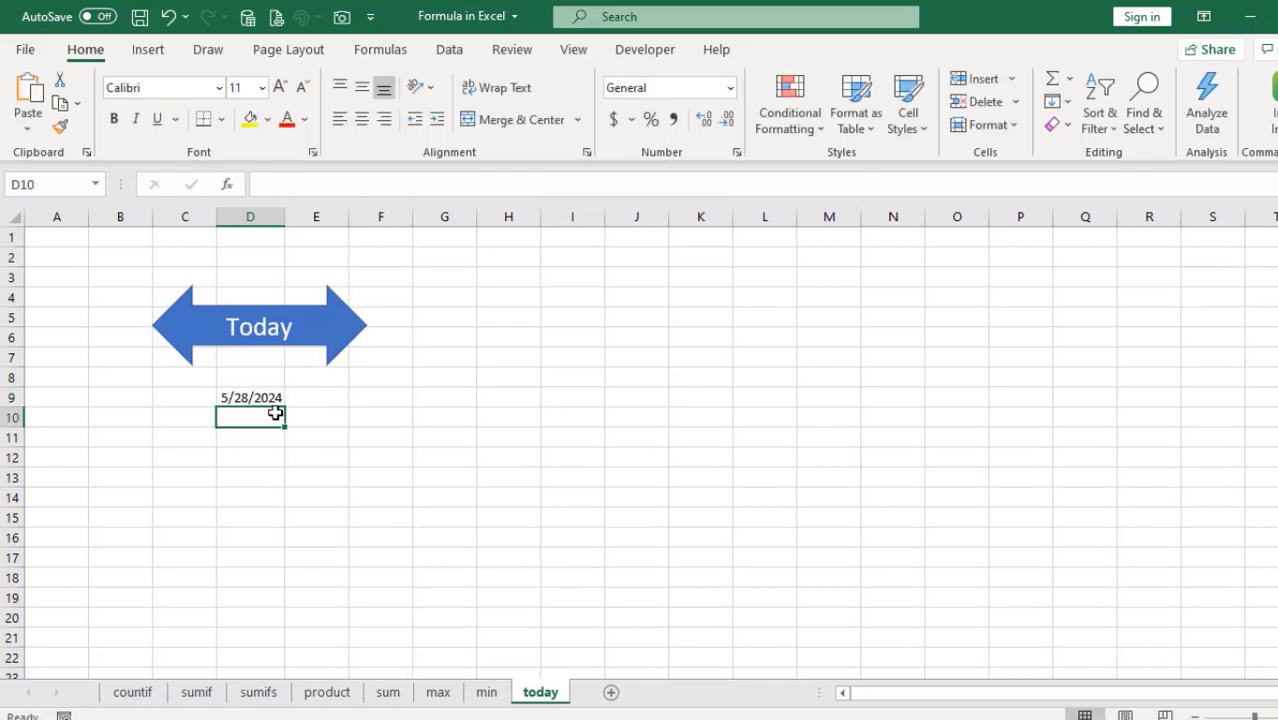
{"action": "left_click", "coordinate": [250, 396]}
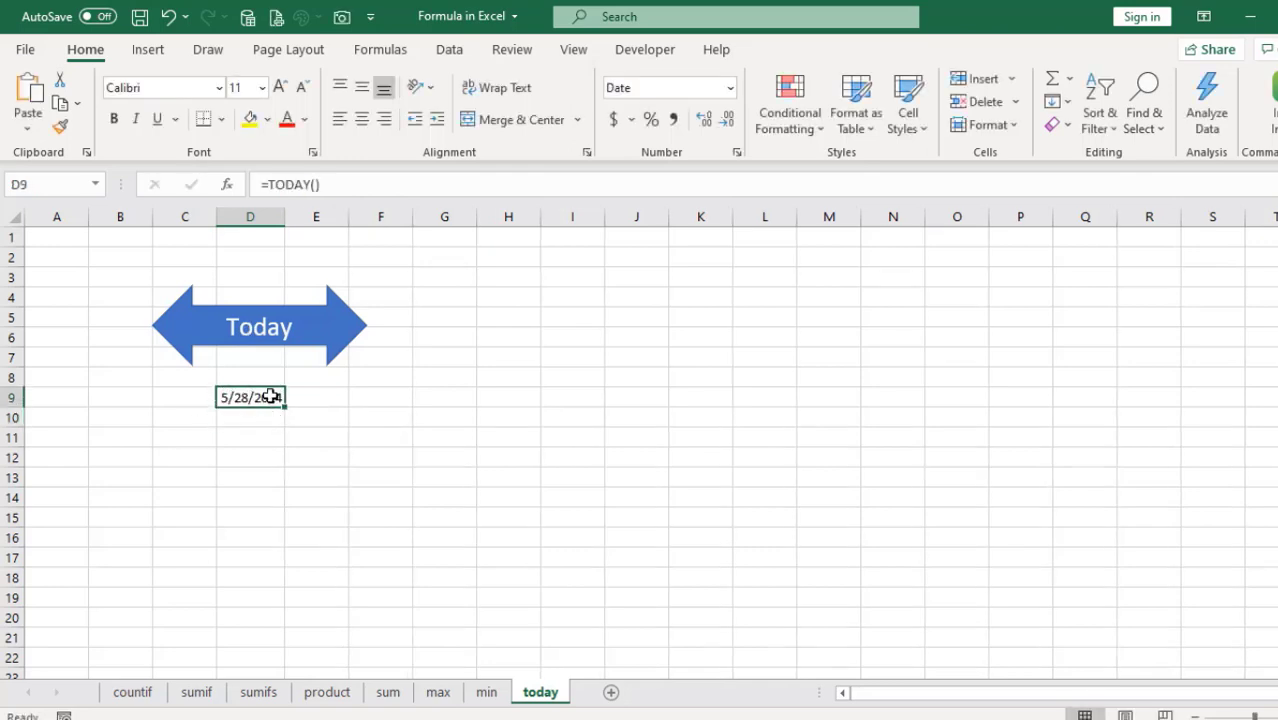